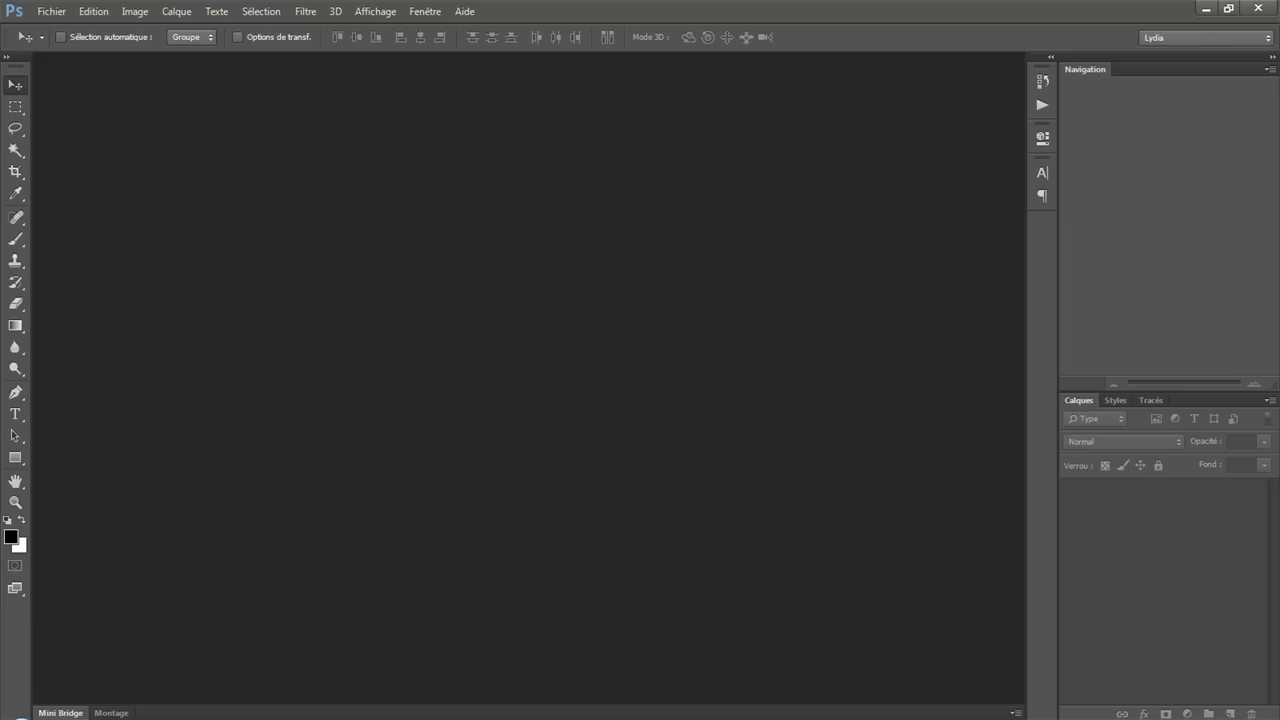
Create an 800 x 600 pixel Web document with a white background and convert its background into the normal layer Calque 0.
{"action": "left_click", "coordinate": [45, 12]}
{"action": "left_click", "coordinate": [47, 31]}
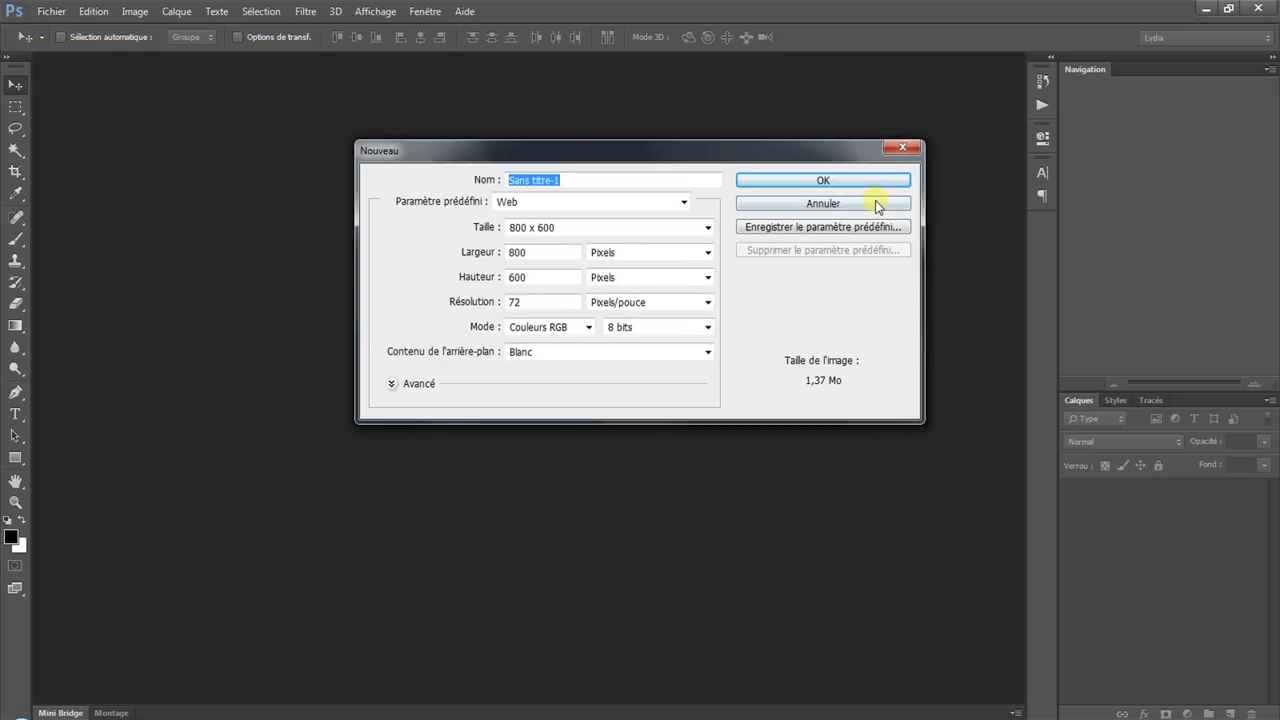
{"action": "left_click", "coordinate": [879, 181]}
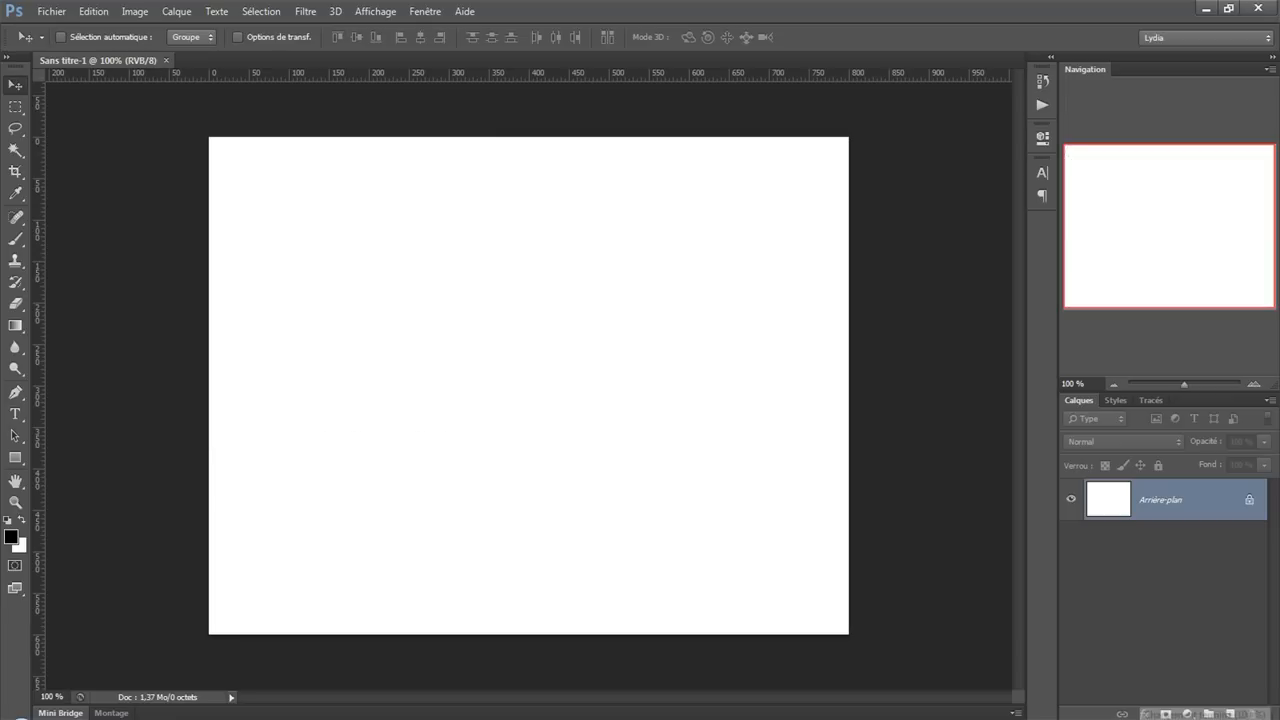
{"action": "double_click", "coordinate": [1223, 500]}
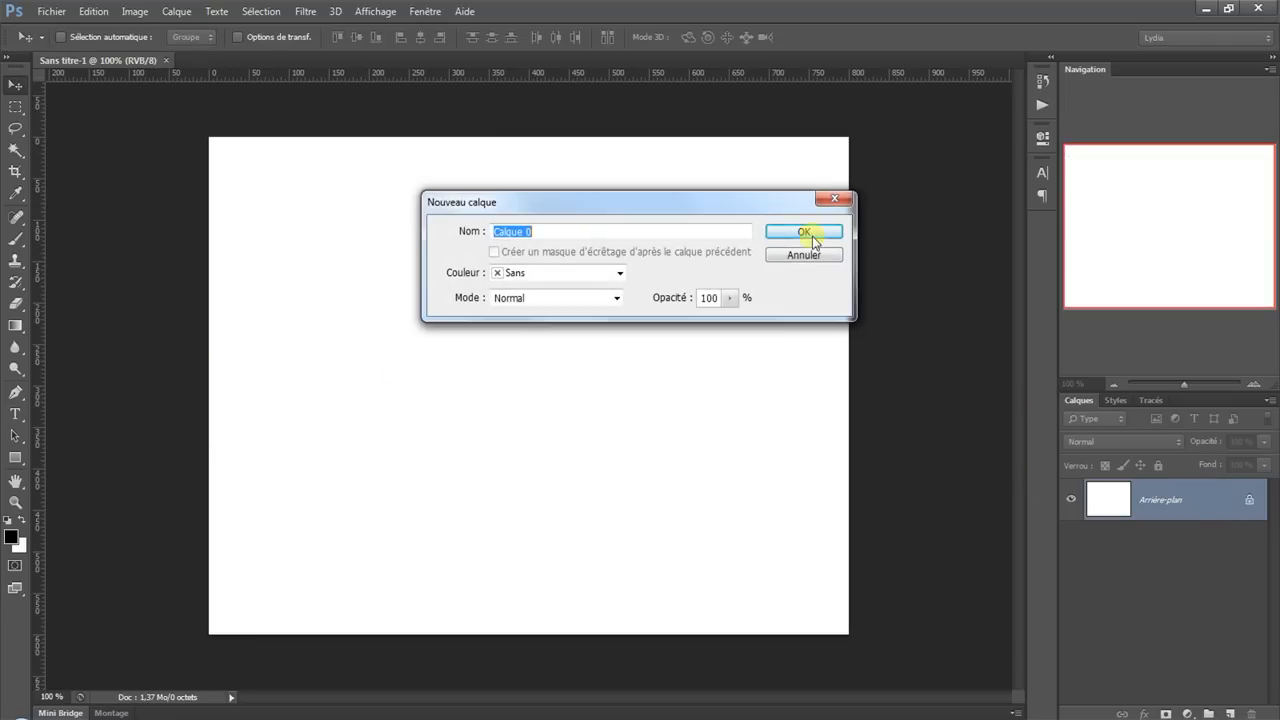
{"action": "left_click", "coordinate": [809, 234]}
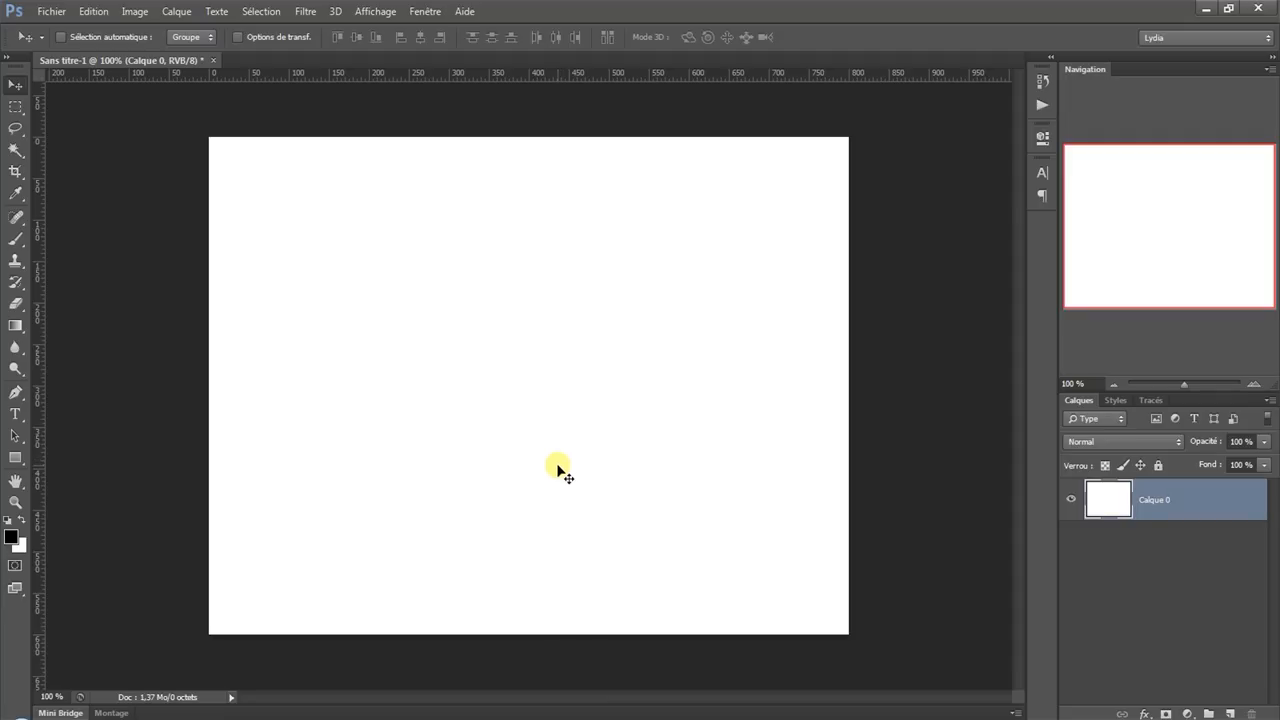
Activate the Paint Bucket tool and open the foreground colour picker, placing its dialog over the middle of the canvas.
{"action": "left_click", "coordinate": [16, 327]}
{"action": "right_click", "coordinate": [16, 327]}
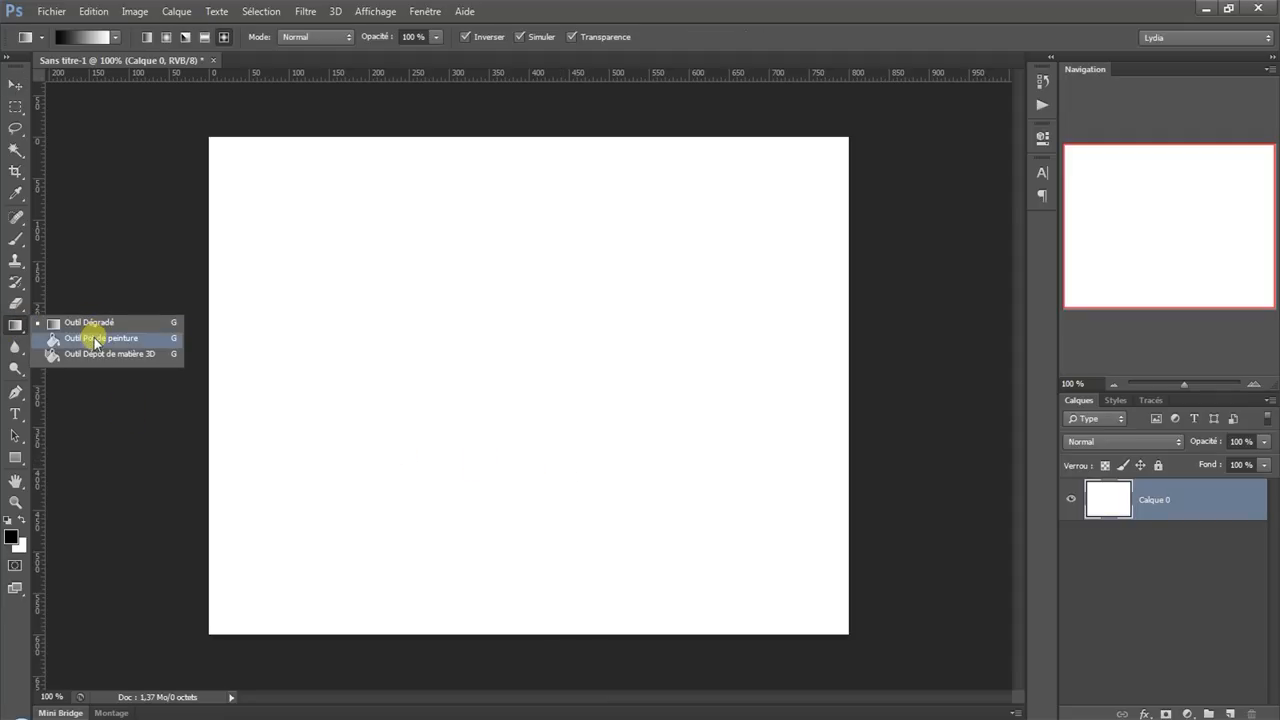
{"action": "left_click", "coordinate": [94, 340]}
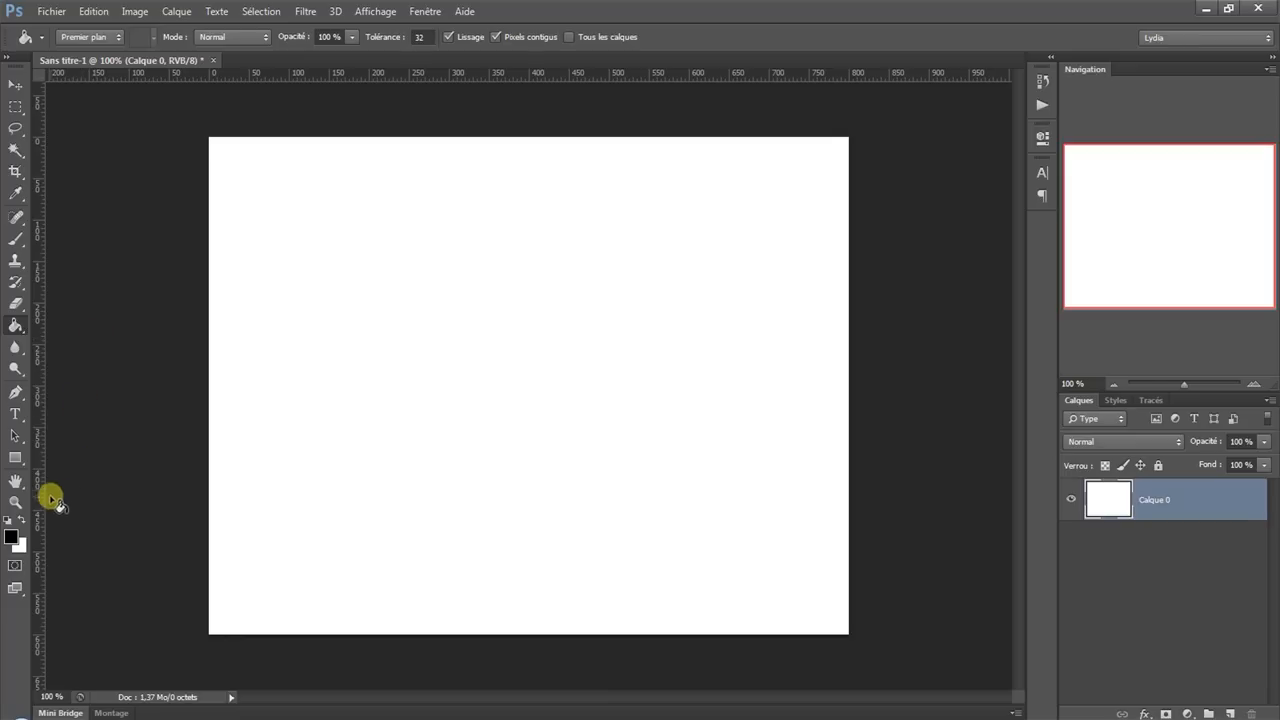
{"action": "left_click", "coordinate": [12, 541]}
{"action": "left_click_drag", "start_coordinate": [765, 243], "coordinate": [488, 243]}
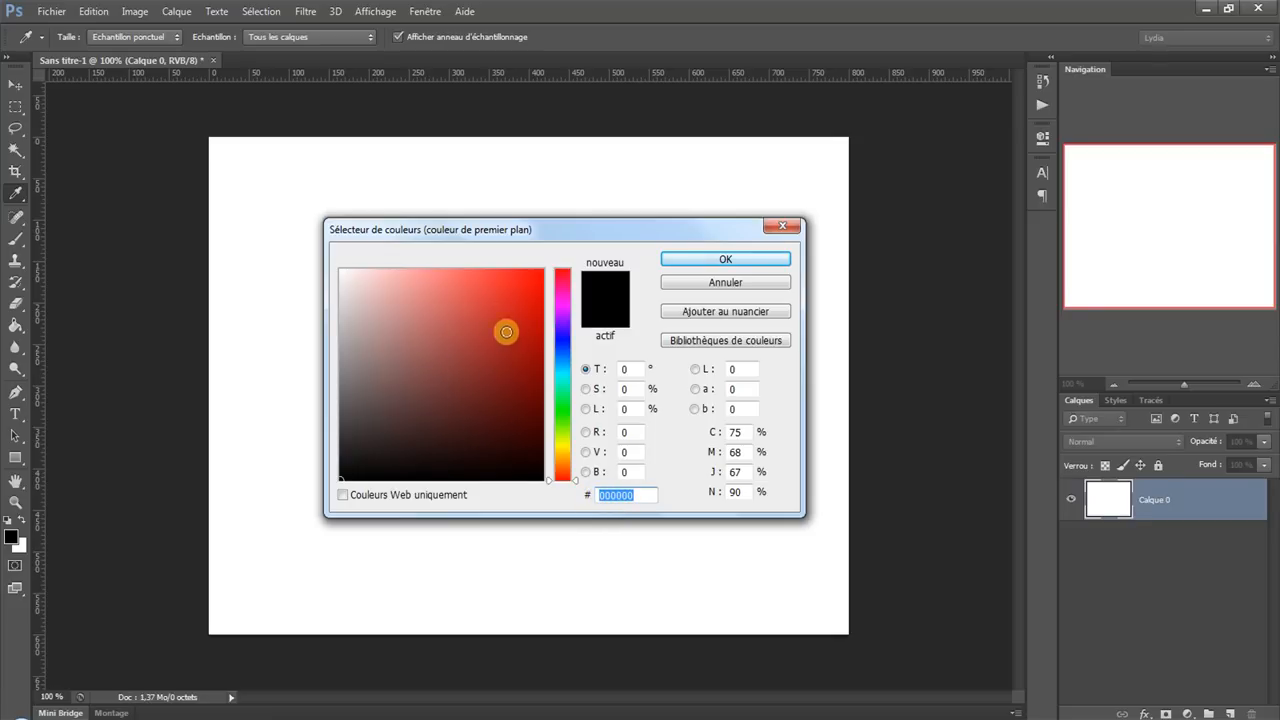
Try dark red 3b0d0d, dark blue 170d3b and light grey c9c6d3 as the foreground colour by varying shade and hue.
{"action": "left_click_drag", "start_coordinate": [411, 303], "coordinate": [498, 431]}
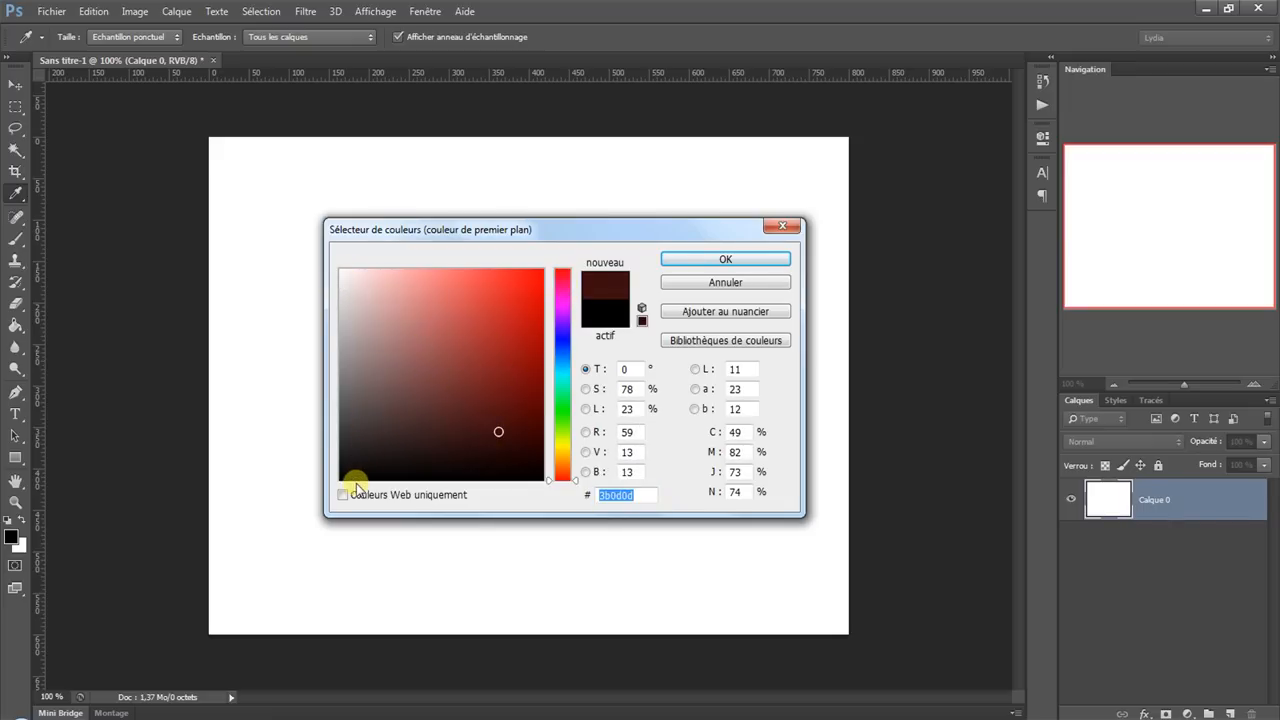
{"action": "left_click_drag", "start_coordinate": [566, 287], "coordinate": [564, 332]}
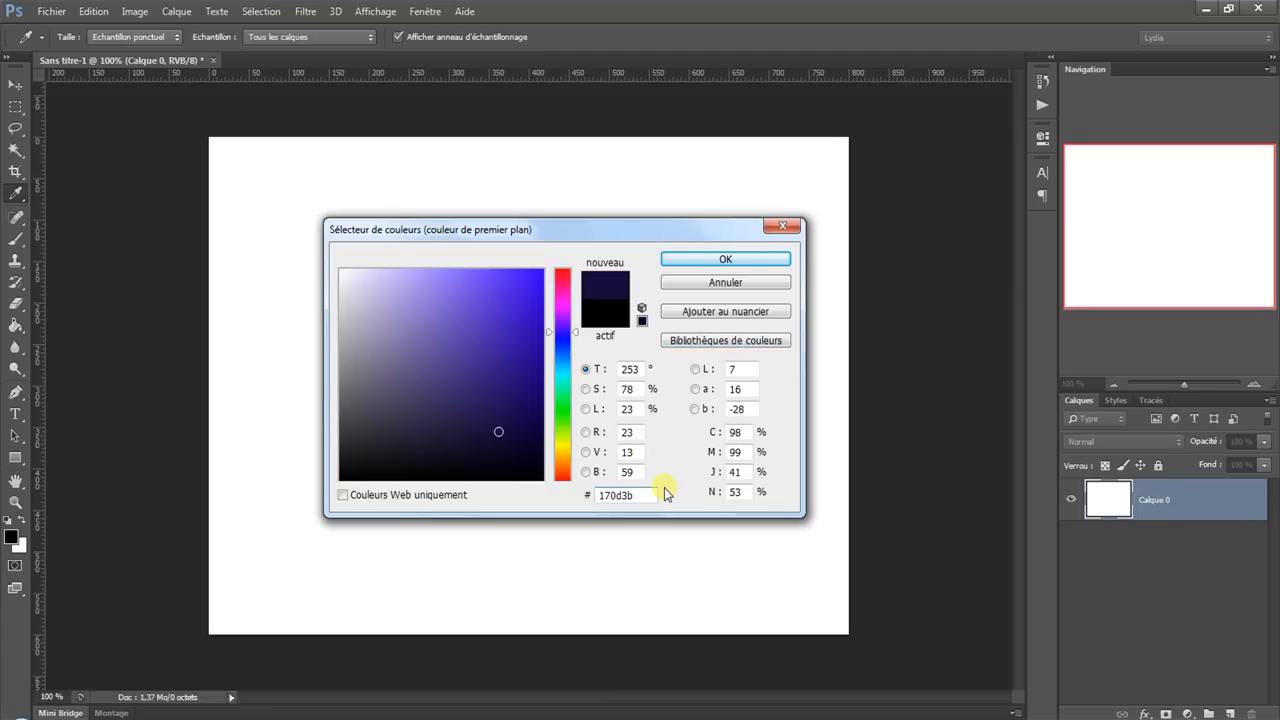
{"action": "double_click", "coordinate": [607, 495]}
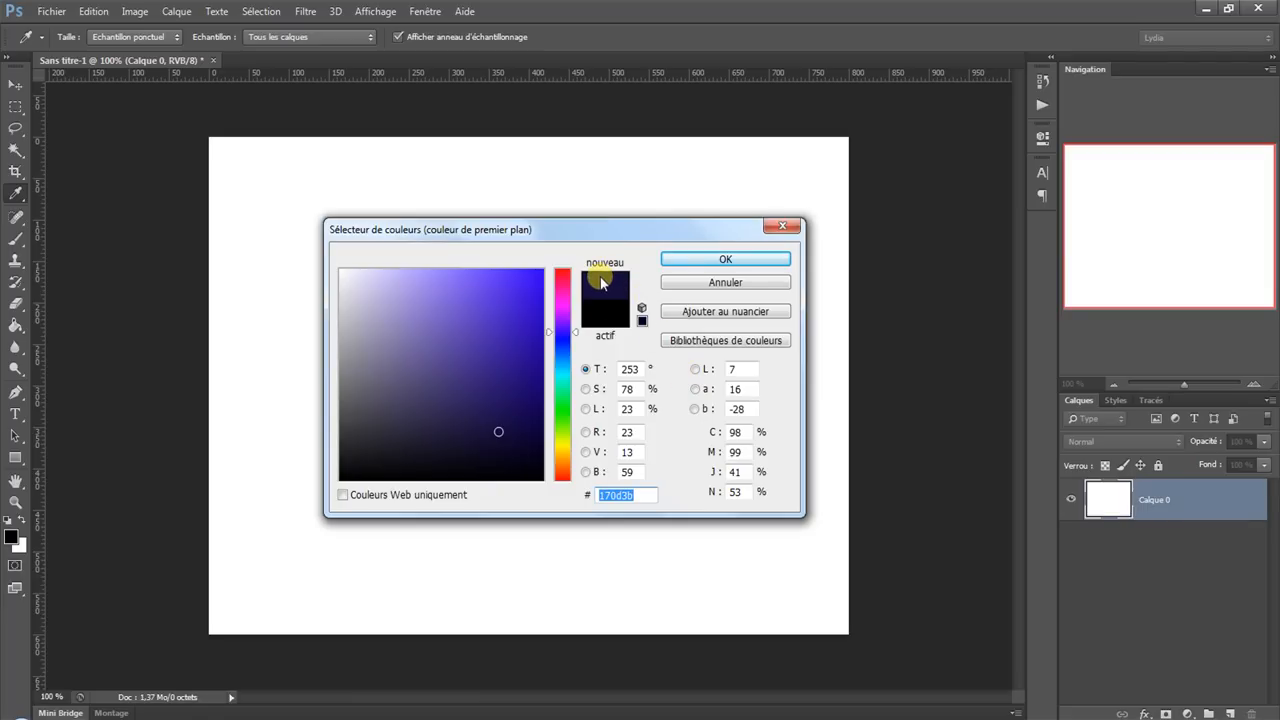
{"action": "left_click_drag", "start_coordinate": [526, 286], "coordinate": [352, 305]}
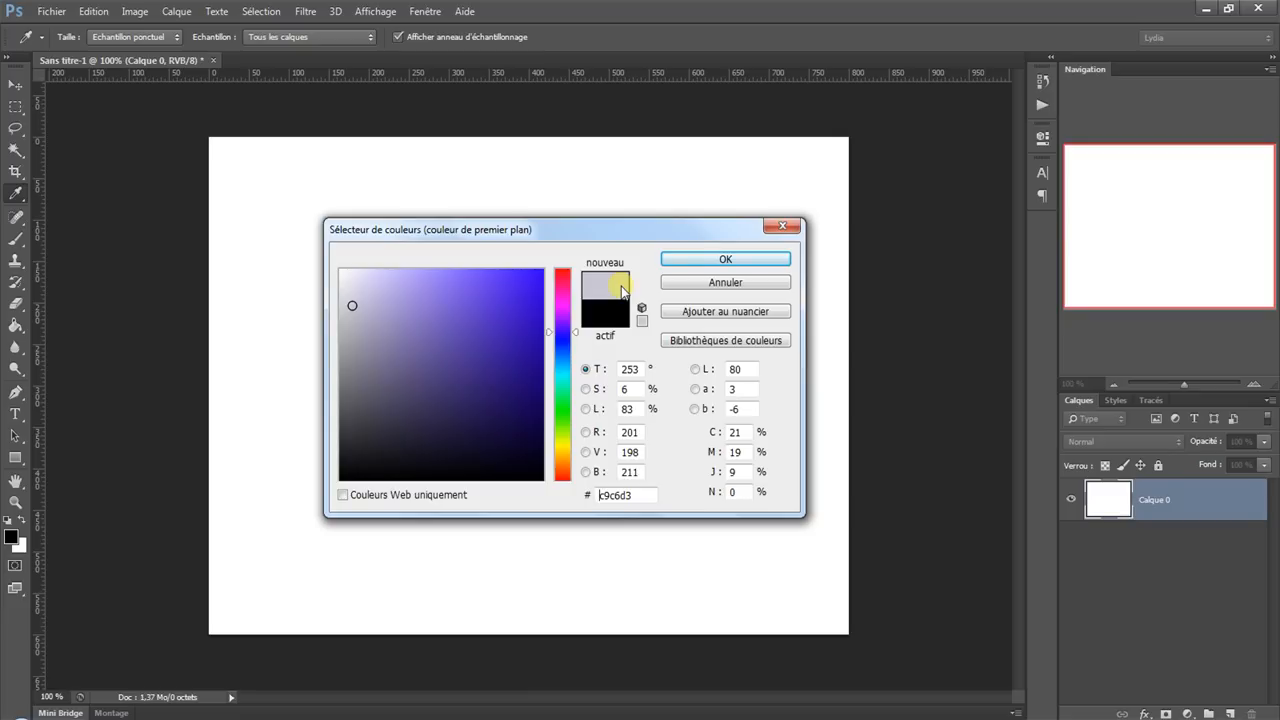
Try the hex colour e80c14, its printable in-gamut substitute, and the hex colour d22222 as the foreground colour.
{"action": "left_click_drag", "start_coordinate": [602, 495], "coordinate": [679, 508]}
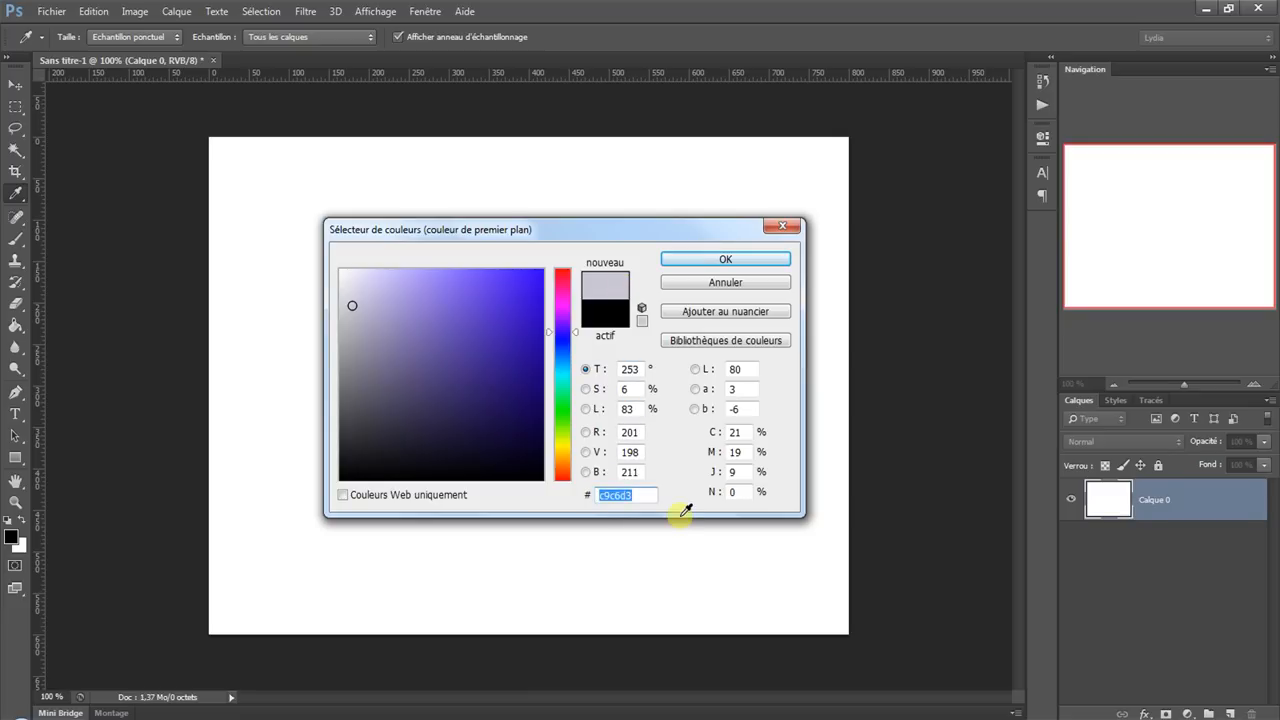
{"action": "type", "text": "e80c14"}
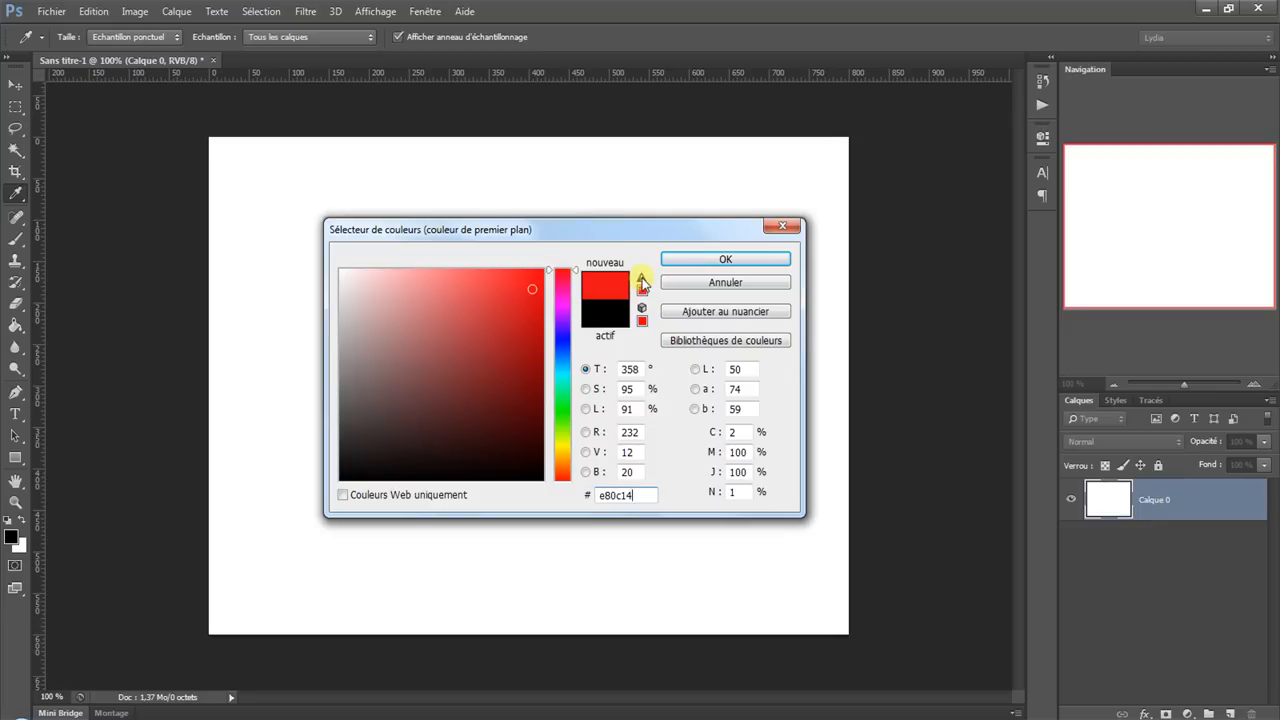
{"action": "left_click", "coordinate": [642, 291]}
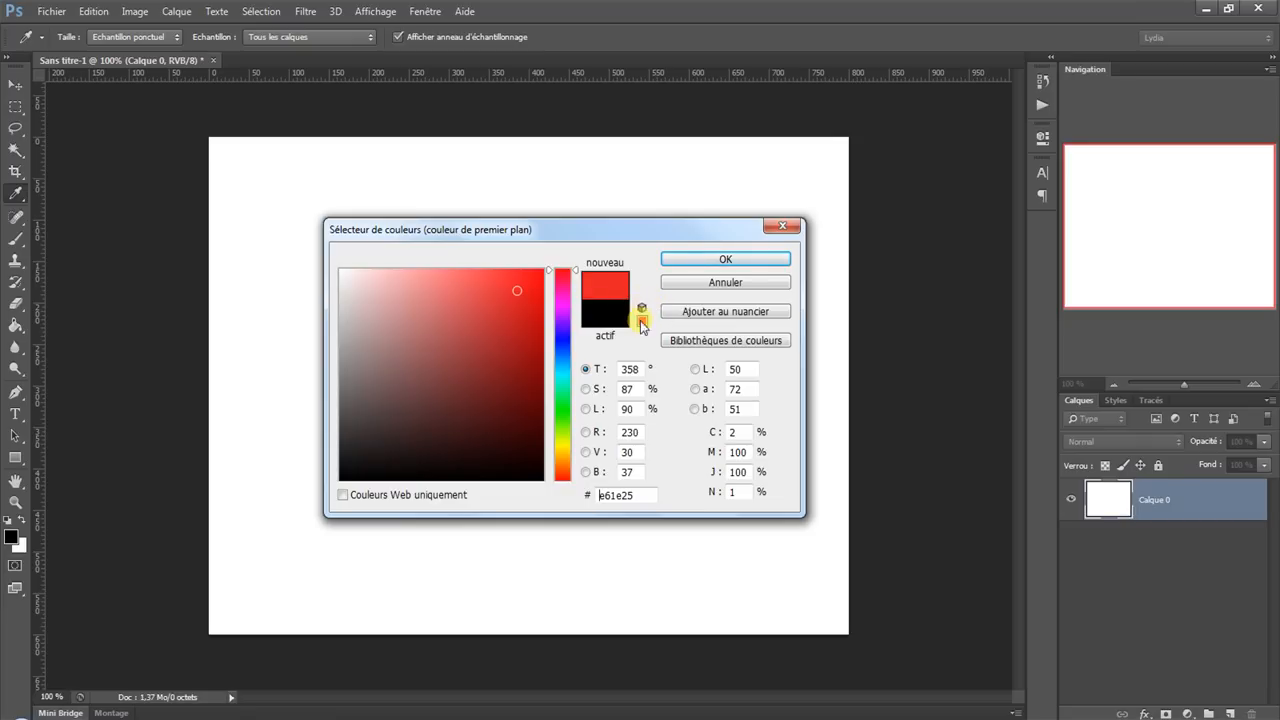
{"action": "left_click_drag", "start_coordinate": [632, 495], "coordinate": [592, 493]}
{"action": "key", "text": "BackSpace"}
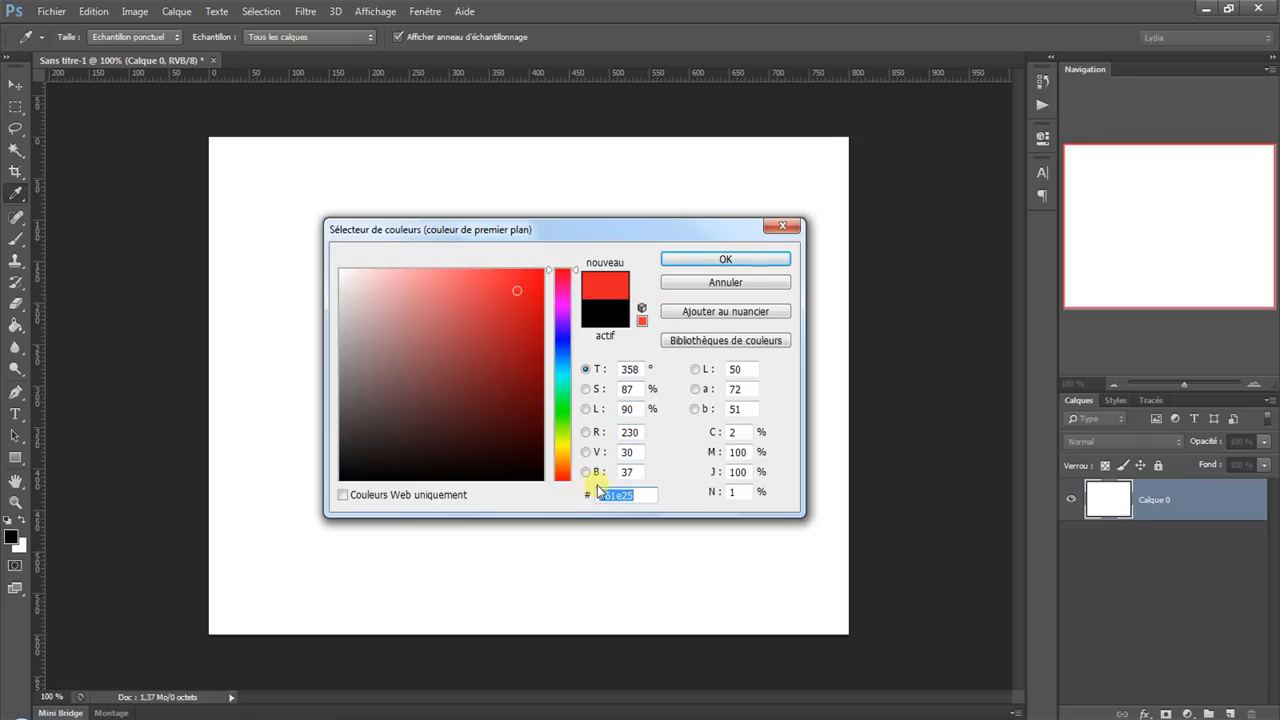
{"action": "type", "text": "d22222"}
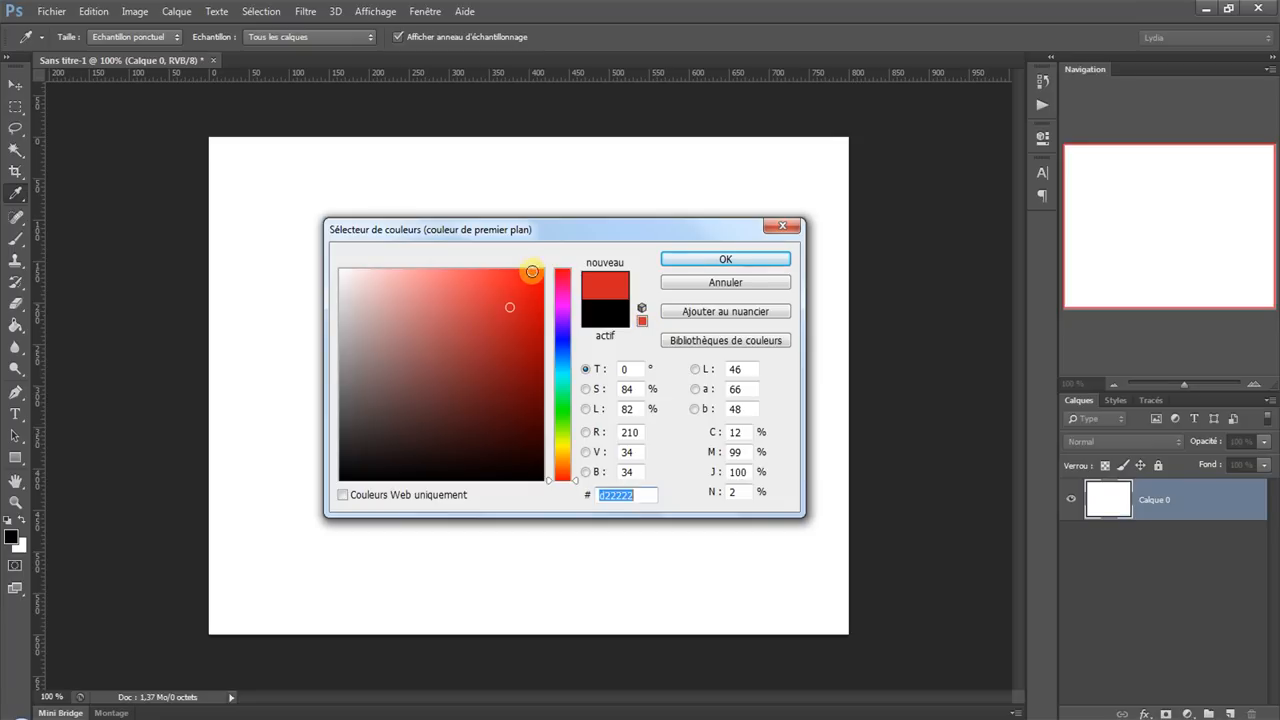
Set the foreground colour to pure red ff0000 and fill the whole Calque 0 layer with the Paint Bucket.
{"action": "left_click_drag", "start_coordinate": [531, 274], "coordinate": [568, 251]}
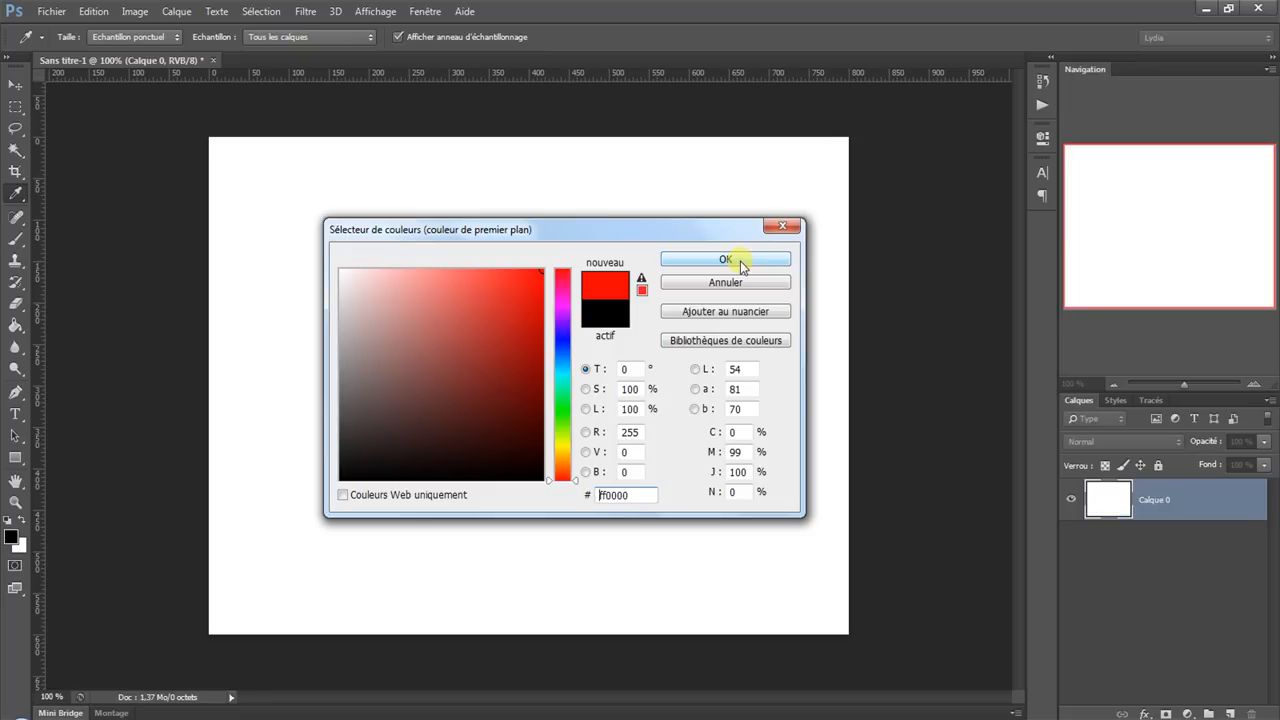
{"action": "left_click", "coordinate": [725, 260]}
{"action": "key", "text": "g"}
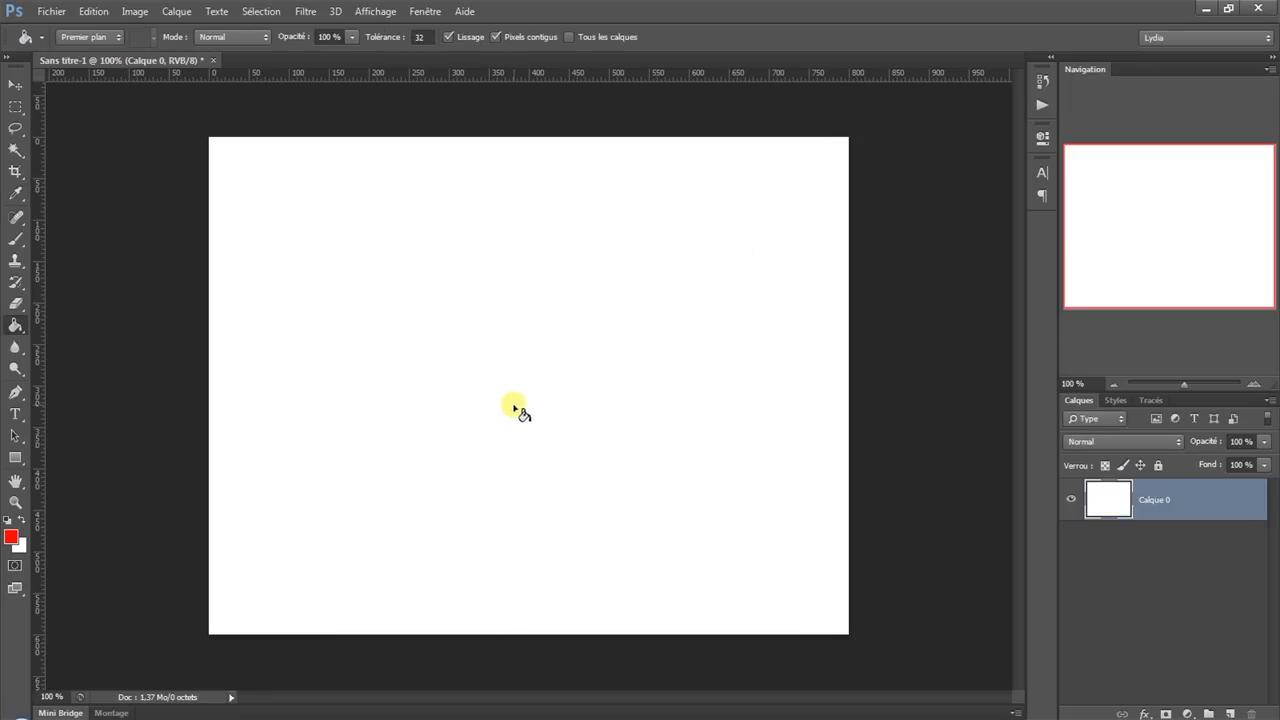
{"action": "left_click", "coordinate": [514, 408]}
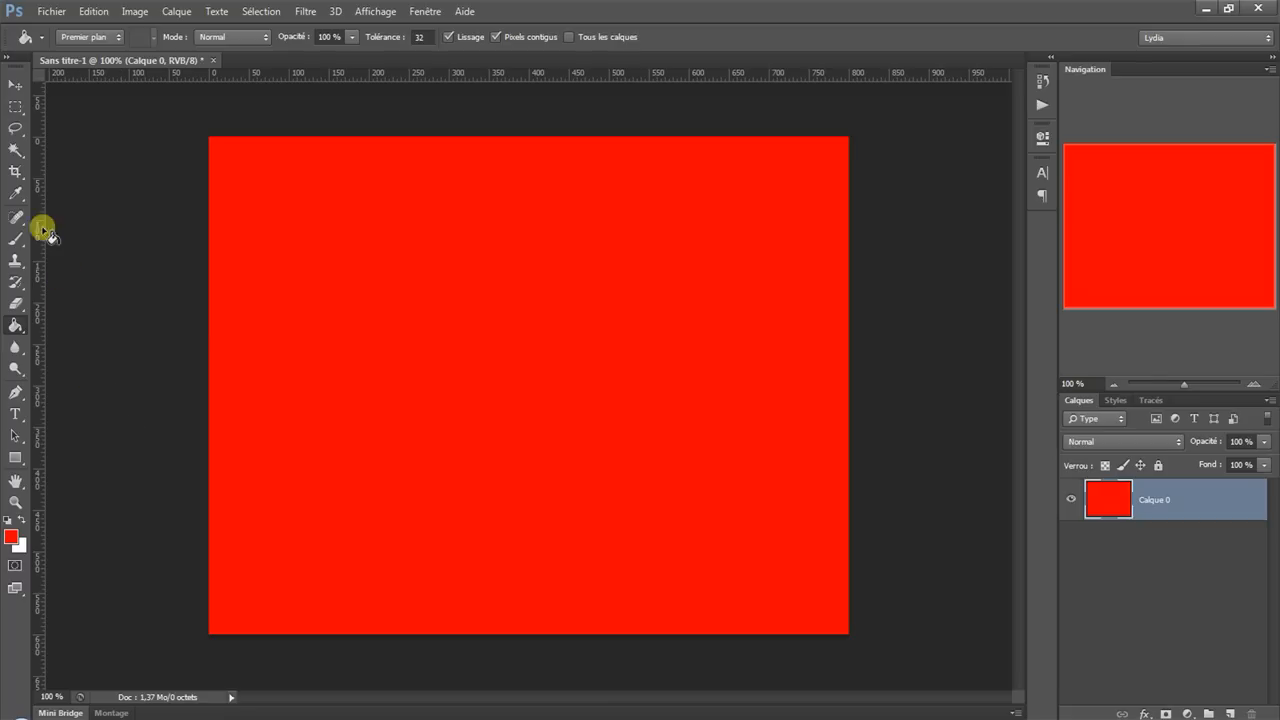
Activate the Rectangle tool and set the foreground colour to blue 1800ff.
{"action": "left_click", "coordinate": [15, 457]}
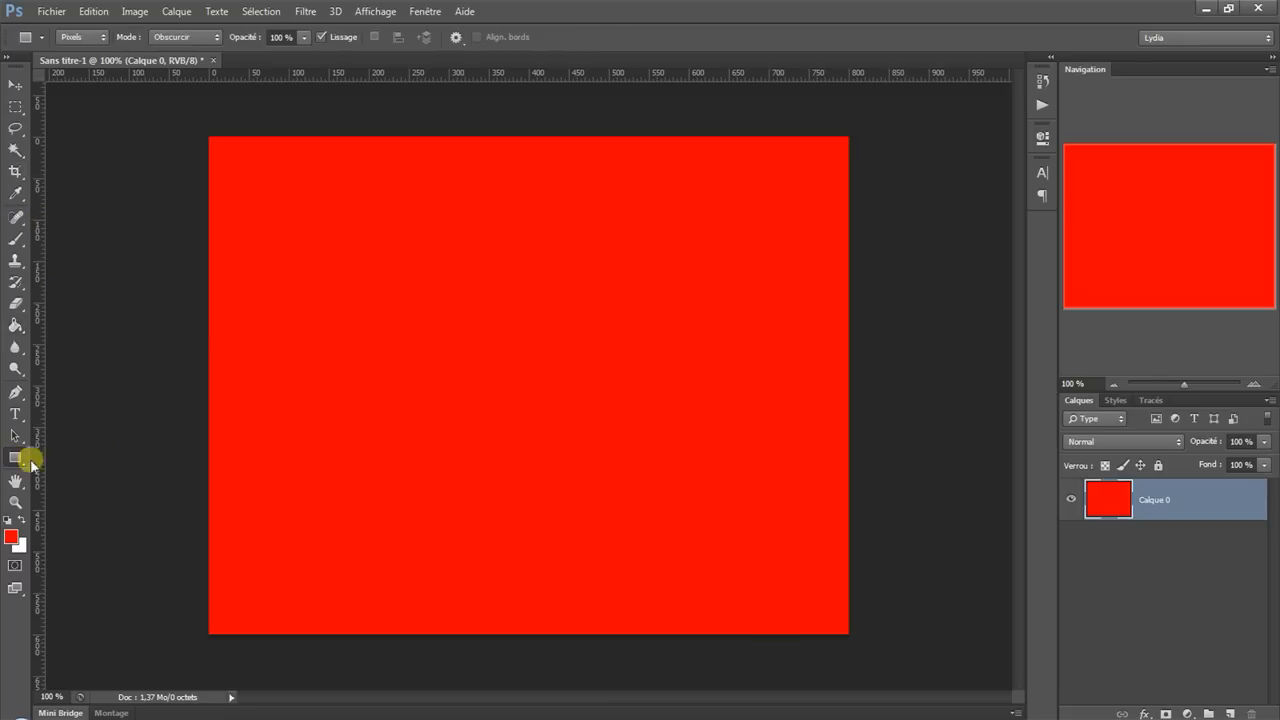
{"action": "left_click", "coordinate": [11, 537]}
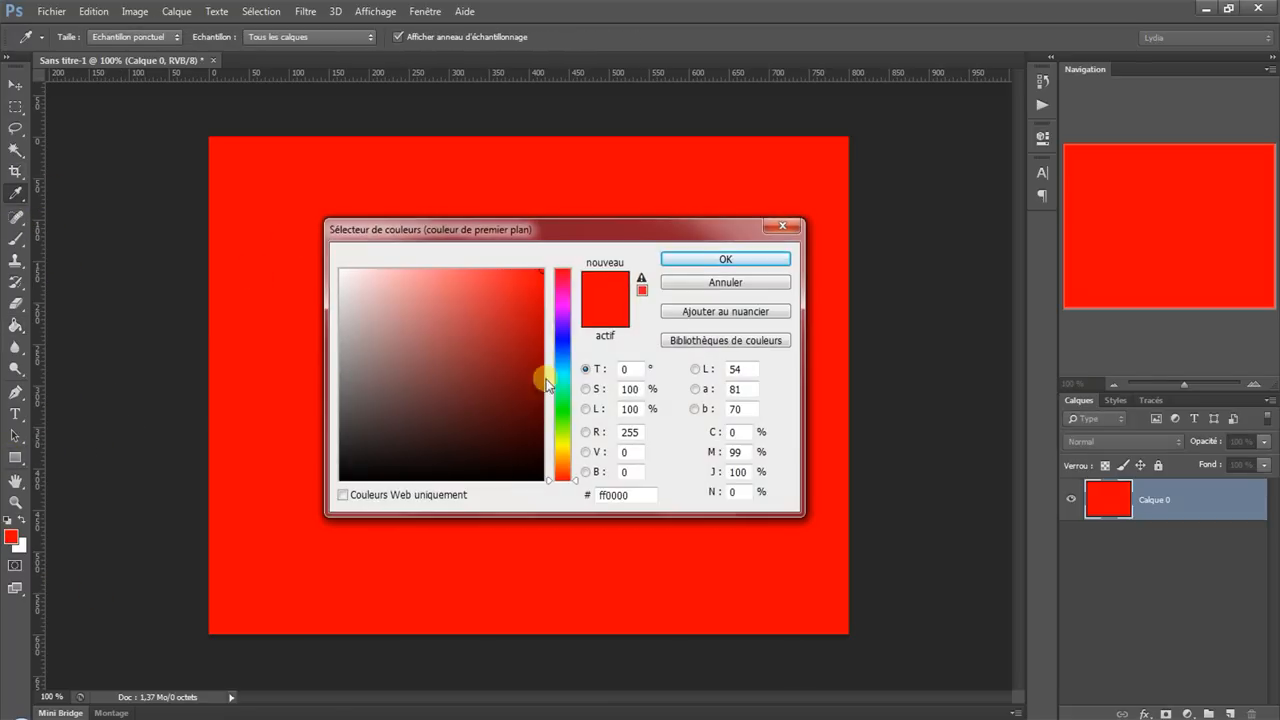
{"action": "left_click", "coordinate": [564, 336]}
{"action": "left_click", "coordinate": [725, 260]}
{"action": "left_click_drag", "start_coordinate": [311, 221], "coordinate": [448, 318]}
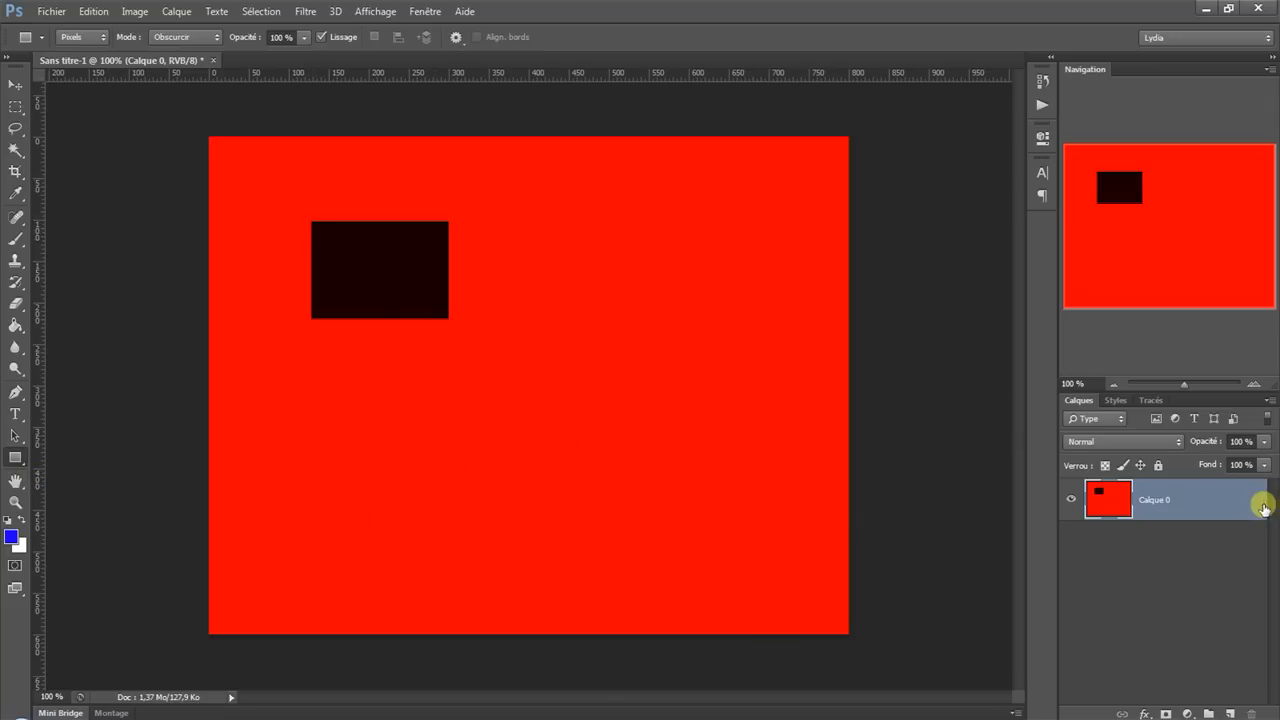
{"action": "left_click", "coordinate": [93, 11]}
{"action": "left_click", "coordinate": [93, 28]}
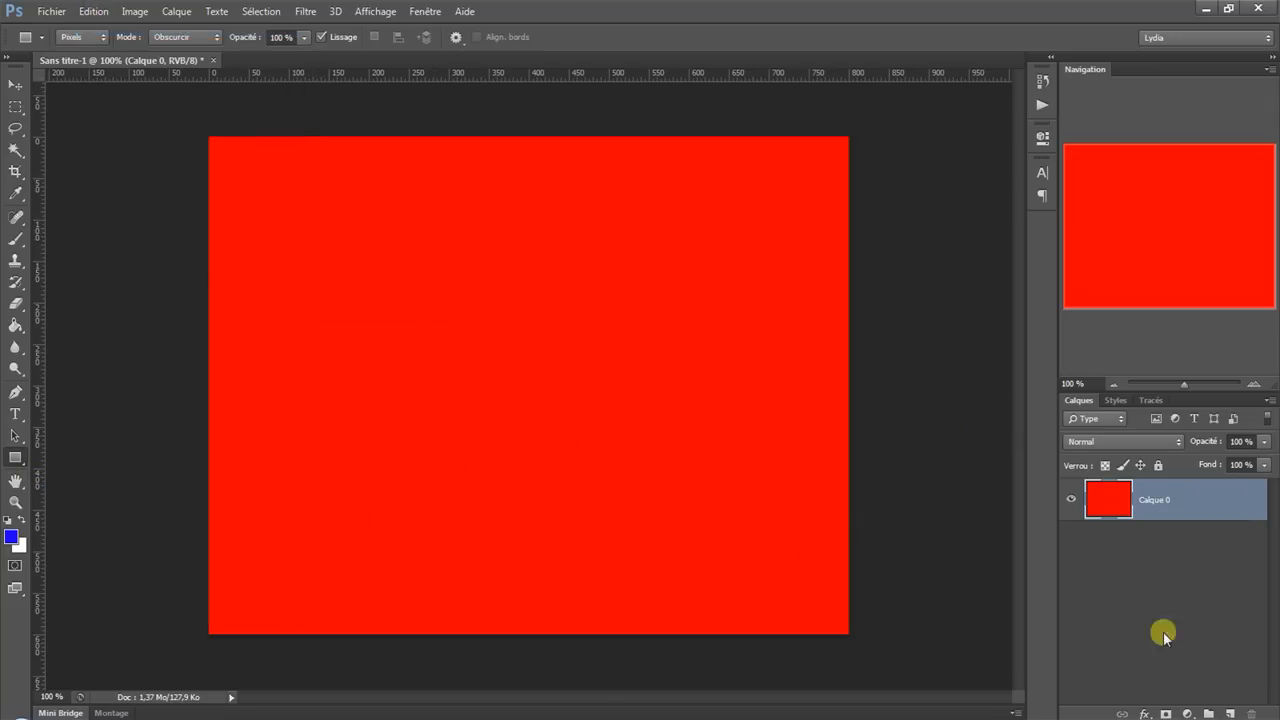
Draw a blue square about 170 px wide near the canvas centre and a rectangle about 87 x 73 px near its upper-left corner, each on a new layer.
{"action": "left_click", "coordinate": [1230, 714]}
{"action": "left_click_drag", "start_coordinate": [421, 297], "coordinate": [559, 432]}
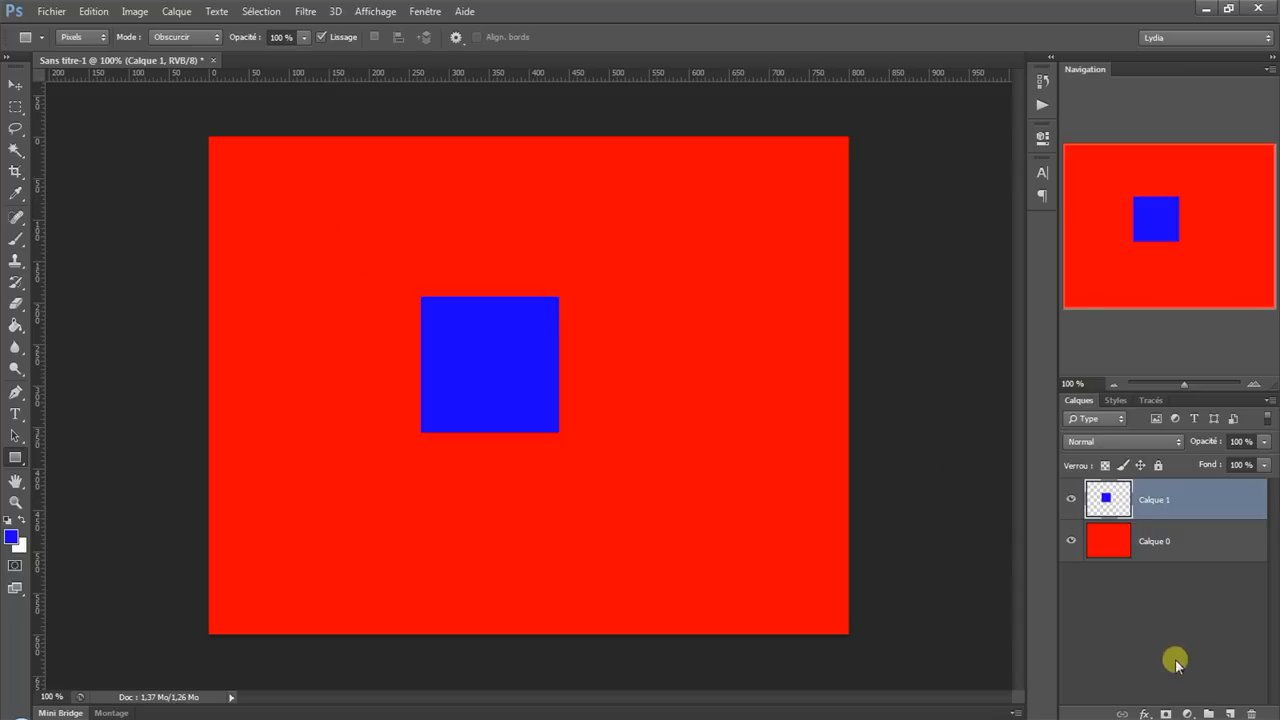
{"action": "left_click", "coordinate": [1231, 714]}
{"action": "left_click_drag", "start_coordinate": [294, 197], "coordinate": [364, 256]}
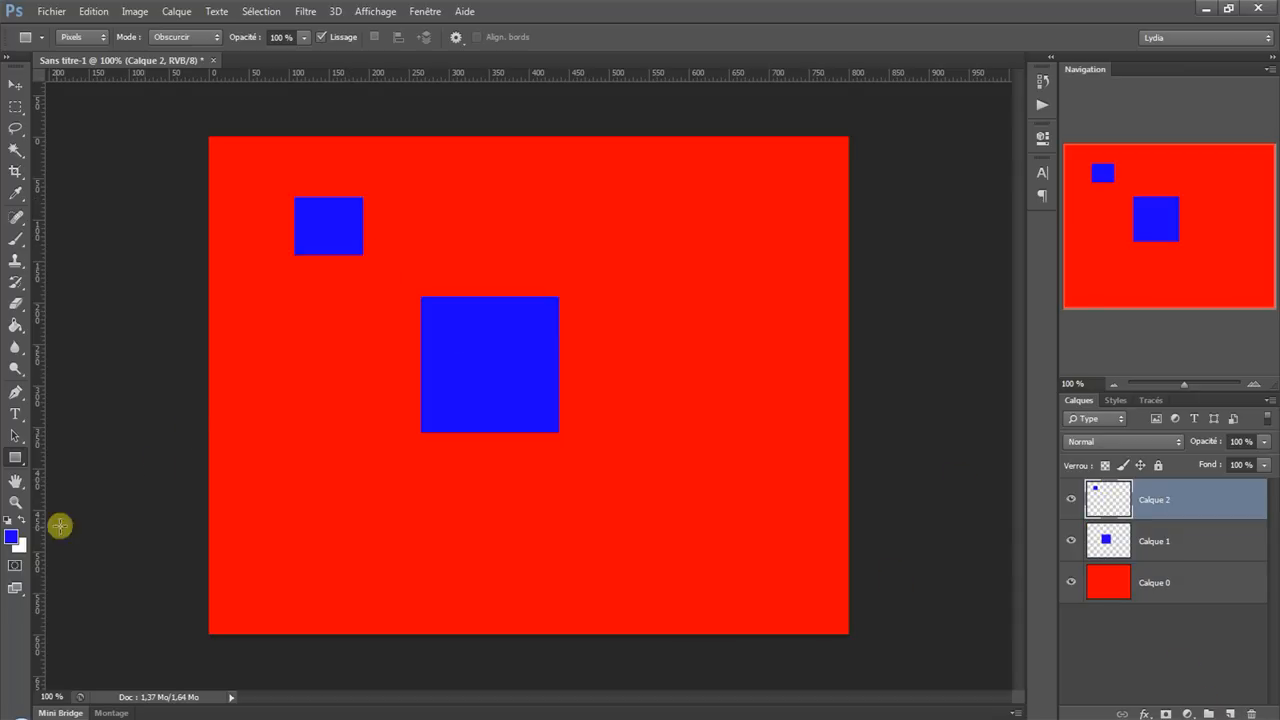
Change the foreground colour to pink and draw a square about 120 px wide below the small blue rectangle on Calque 2.
{"action": "left_click", "coordinate": [14, 537]}
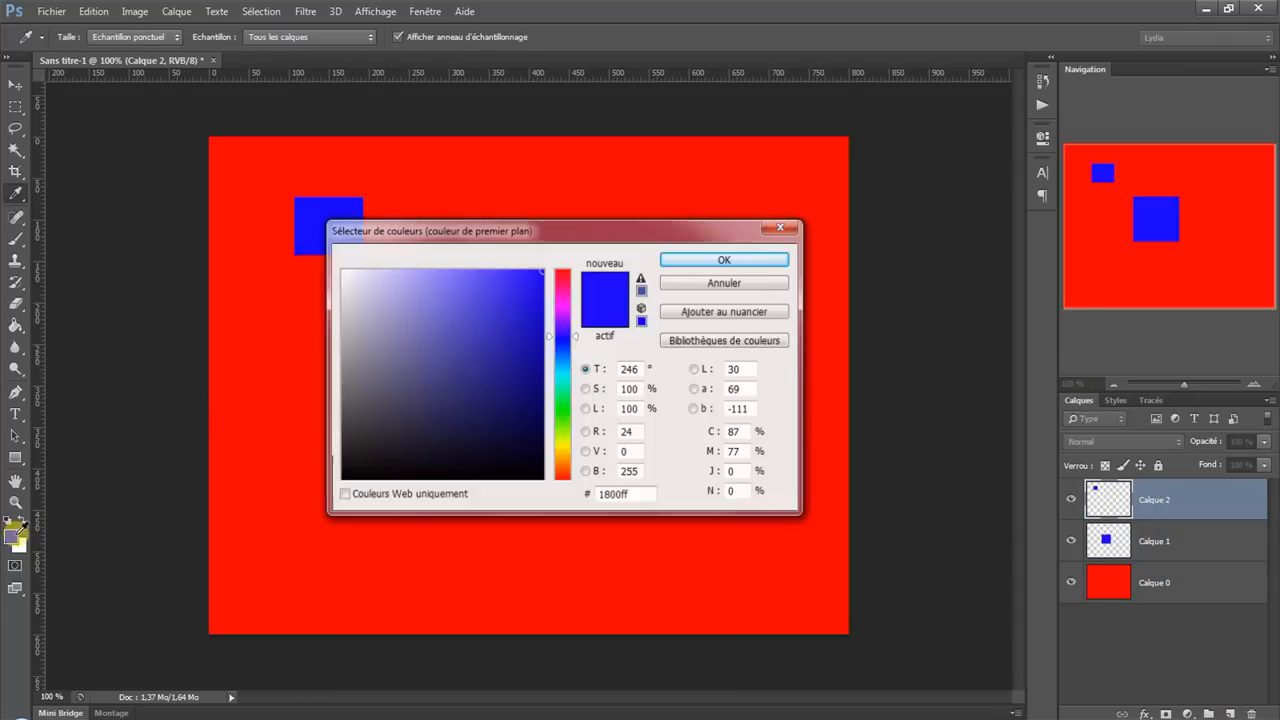
{"action": "left_click", "coordinate": [562, 295]}
{"action": "left_click", "coordinate": [699, 261]}
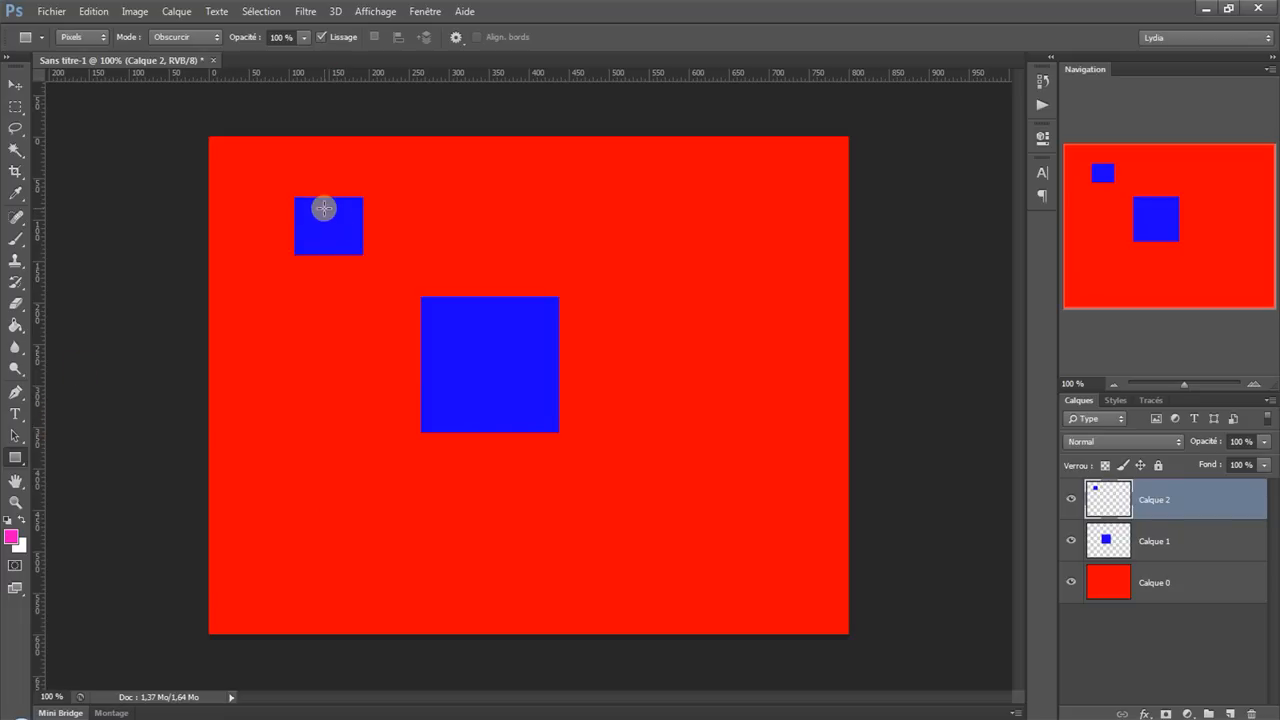
{"action": "left_click_drag", "start_coordinate": [290, 410], "coordinate": [386, 505]}
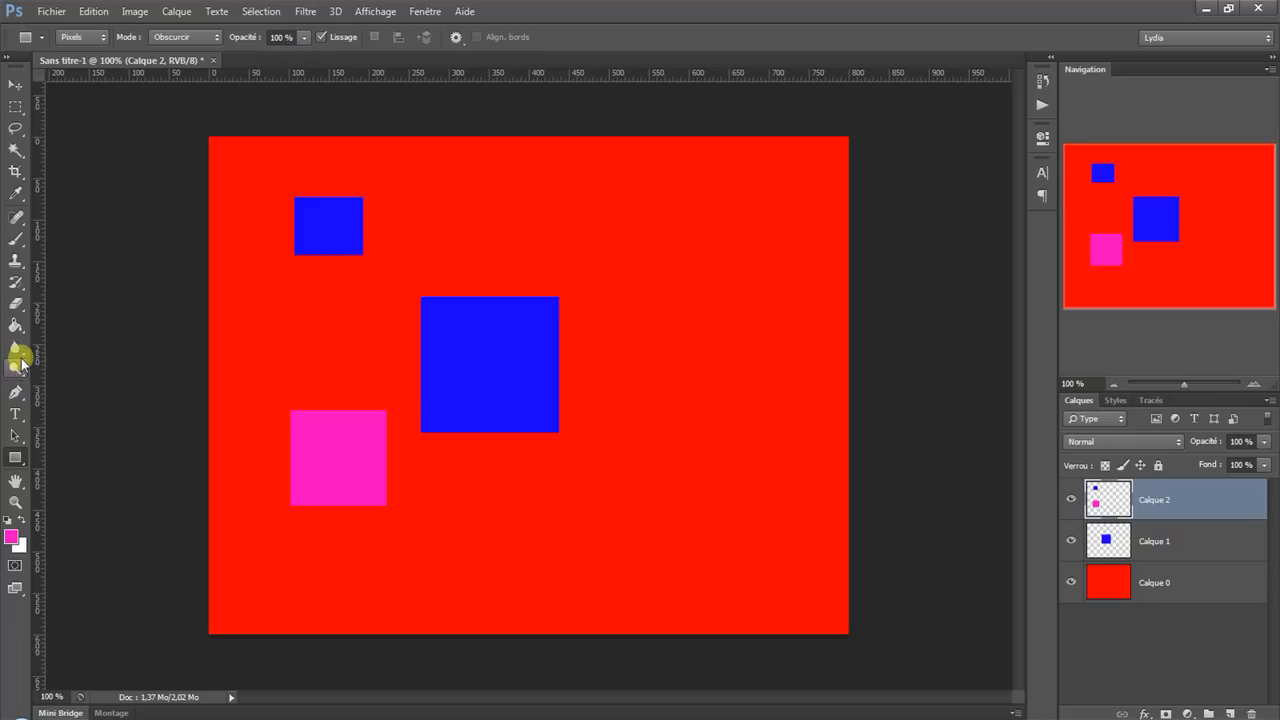
Sample the small rectangle's blue with the Eyedropper, and sample the pink square's colour as the foreground colour.
{"action": "left_click", "coordinate": [16, 195]}
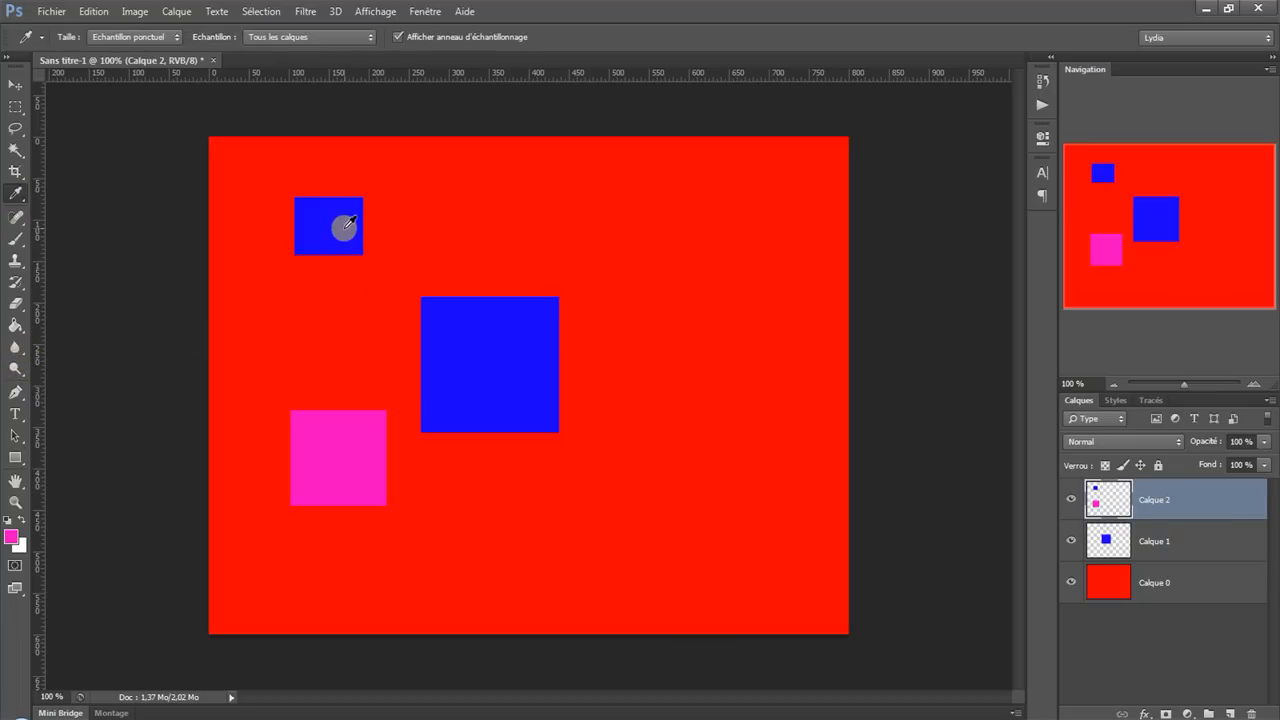
{"action": "left_click", "coordinate": [344, 227]}
{"action": "mouse_move", "coordinate": [344, 227]}
{"action": "left_mouse_down"}
{"action": "mouse_move", "coordinate": [320, 217]}
{"action": "mouse_move", "coordinate": [342, 226]}
{"action": "left_mouse_up"}
{"action": "left_click_drag", "start_coordinate": [343, 224], "coordinate": [352, 444]}
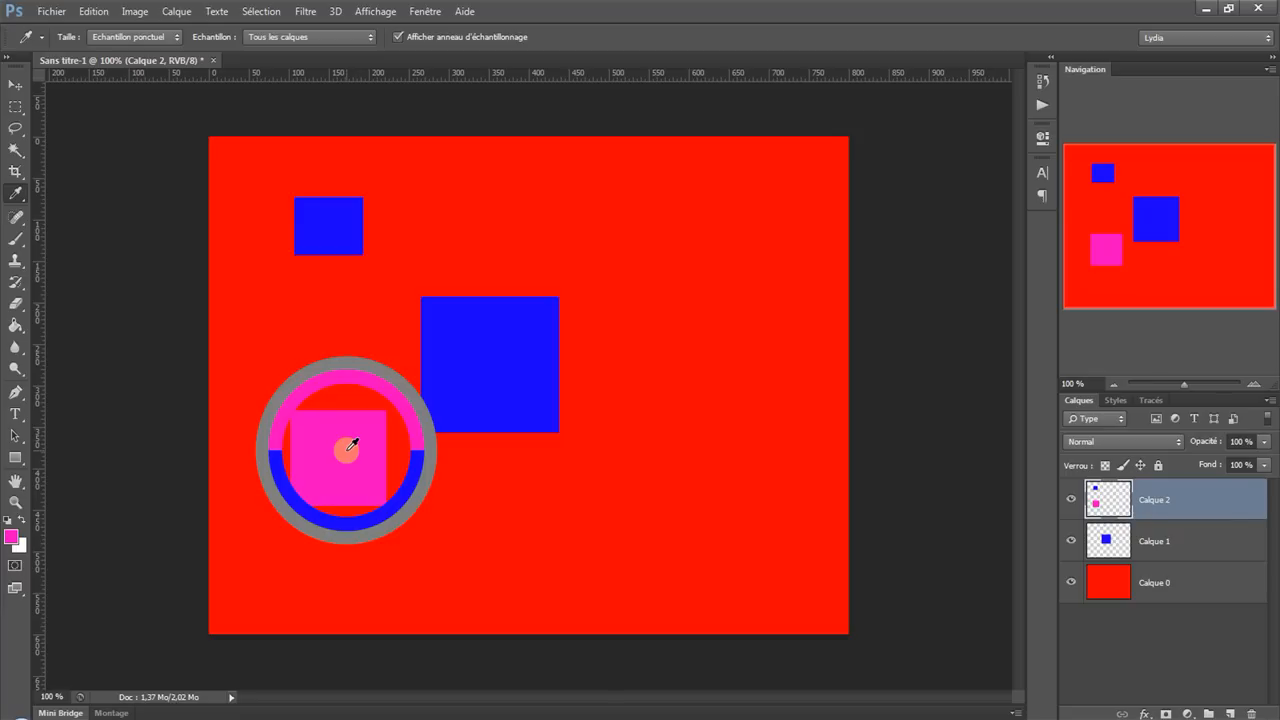
{"action": "left_click_drag", "start_coordinate": [352, 444], "coordinate": [352, 444]}
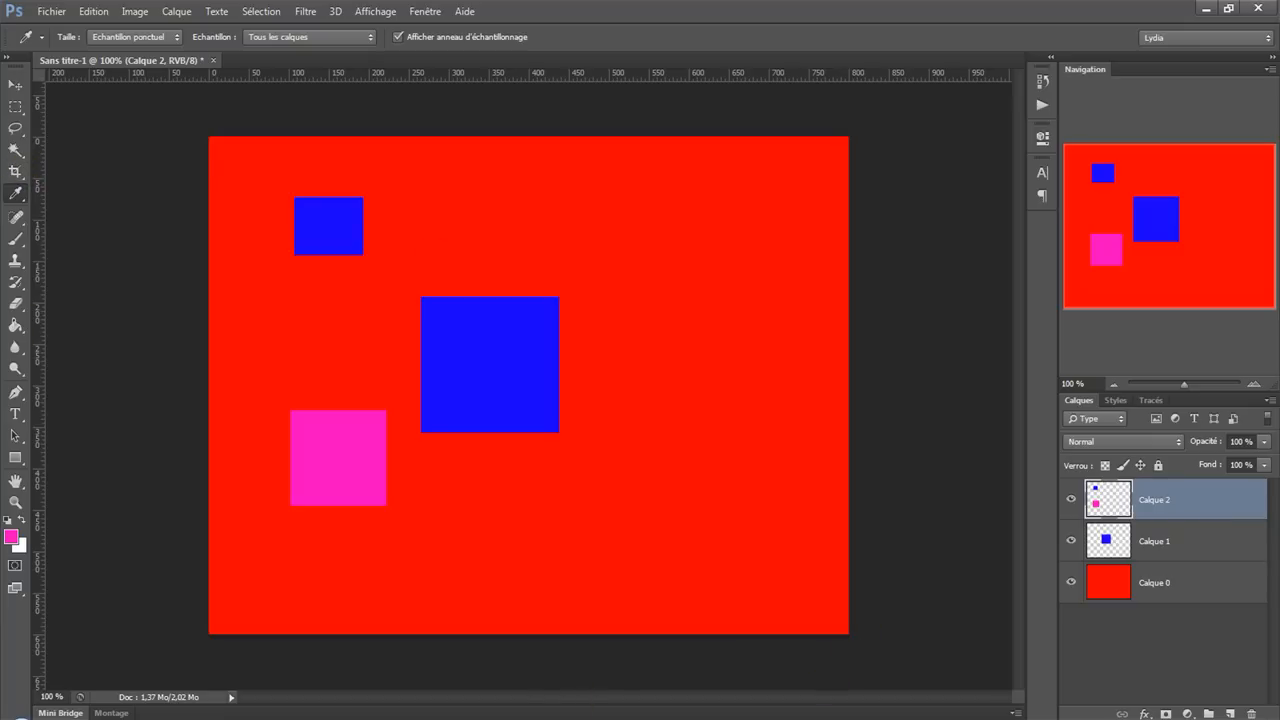
Add a new layer and draw a pink rectangle about 150 x 123 px below and to the right of the large blue square.
{"action": "left_click", "coordinate": [1226, 712]}
{"action": "left_click", "coordinate": [15, 457]}
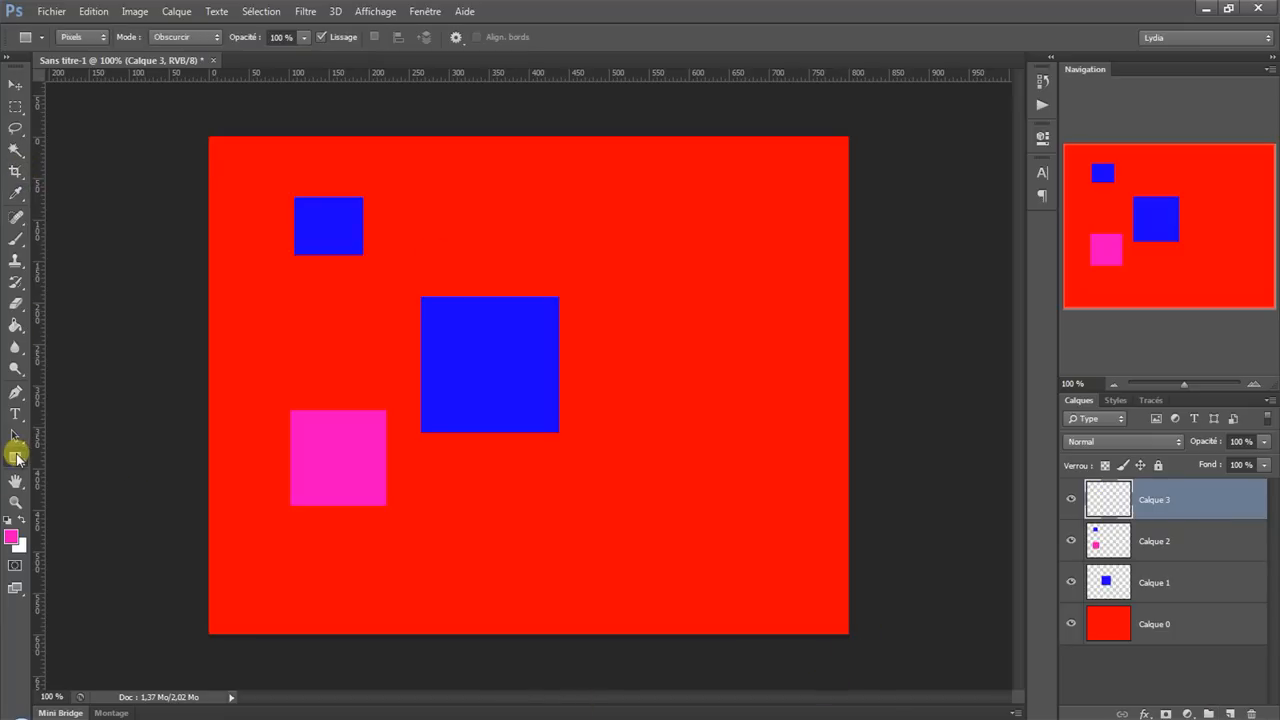
{"action": "left_click_drag", "start_coordinate": [570, 511], "coordinate": [665, 598]}
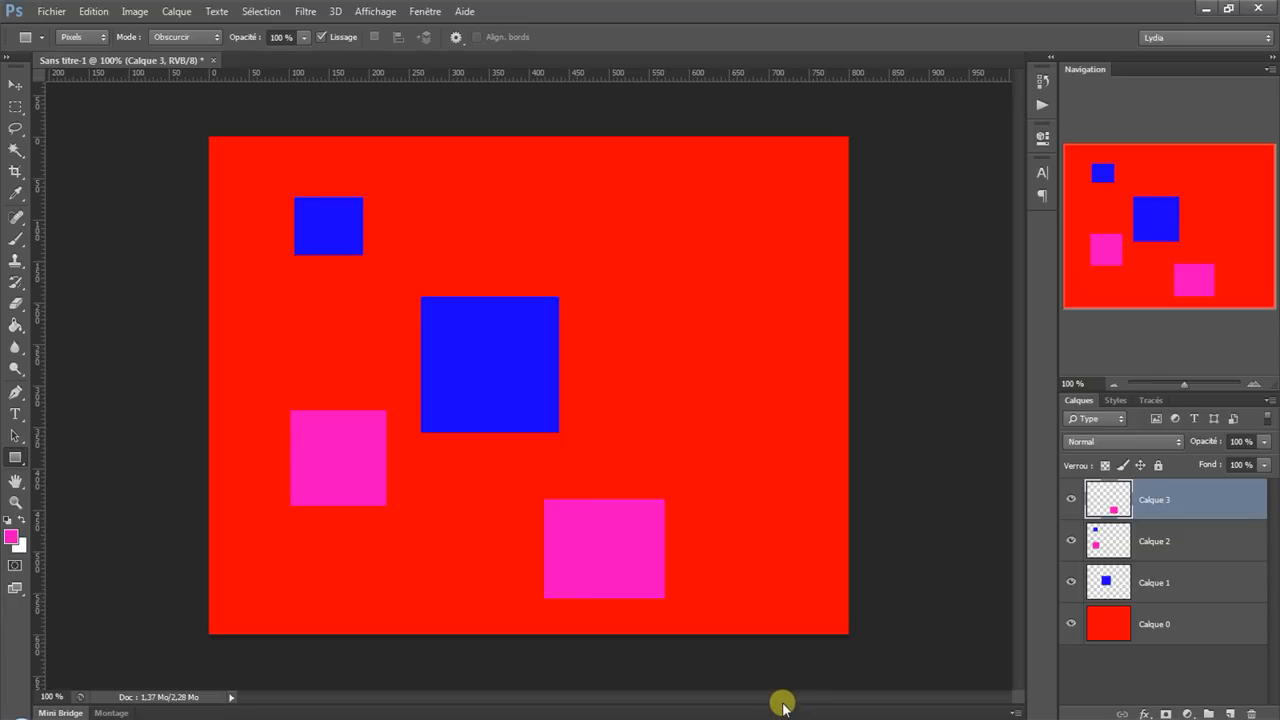
Create a new blank Web document of 800 x 600 pixels at 72 pixels/inch with a white background.
{"action": "left_click", "coordinate": [17, 325]}
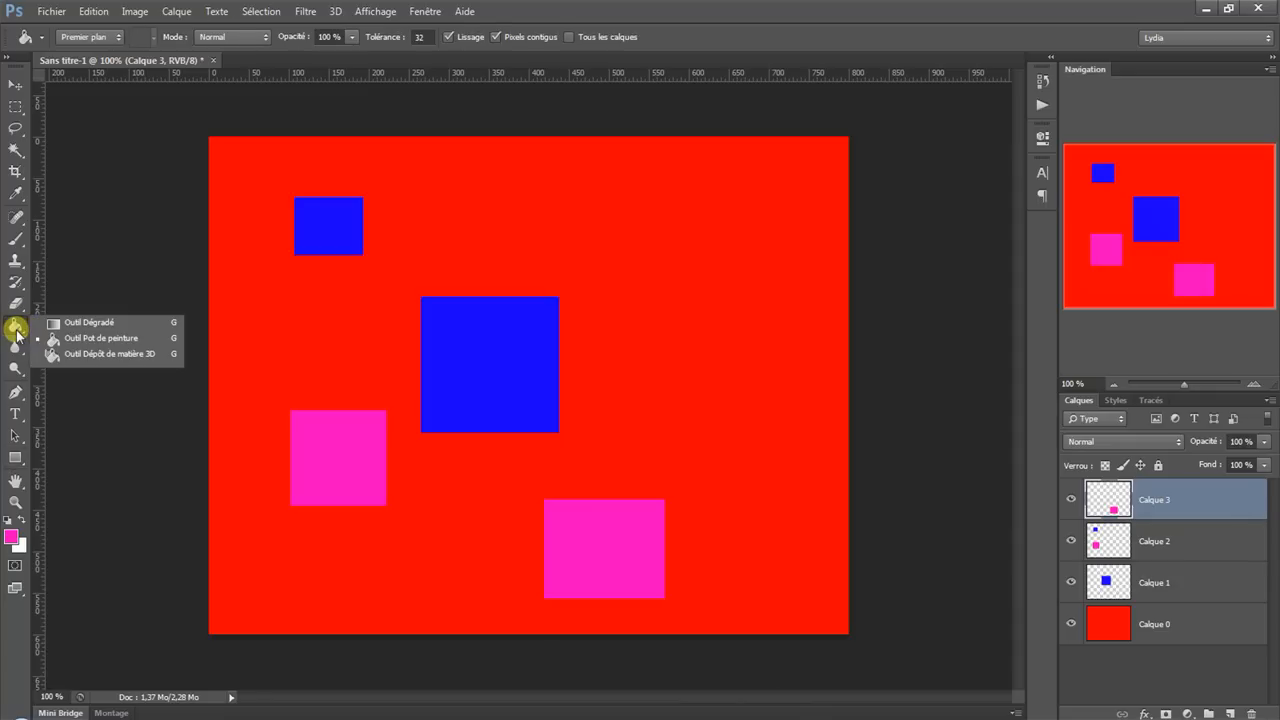
{"action": "left_click", "coordinate": [138, 340]}
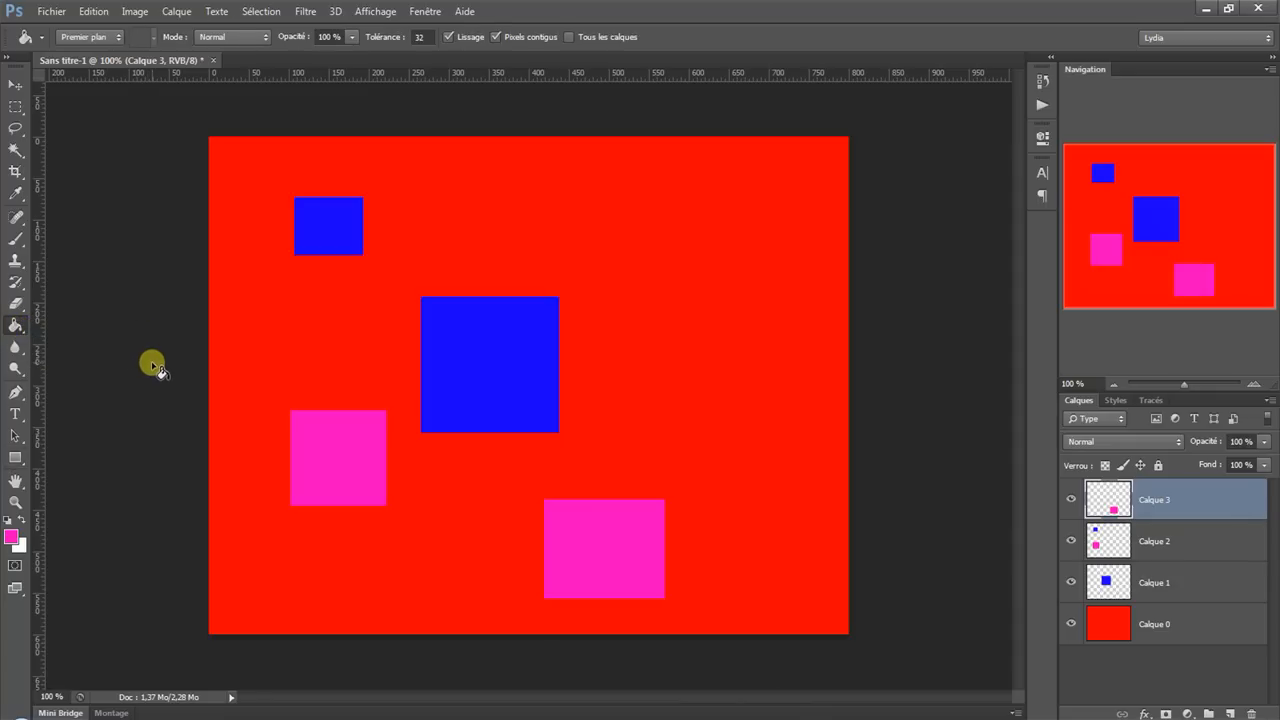
{"action": "left_click", "coordinate": [51, 11]}
{"action": "left_click", "coordinate": [57, 27]}
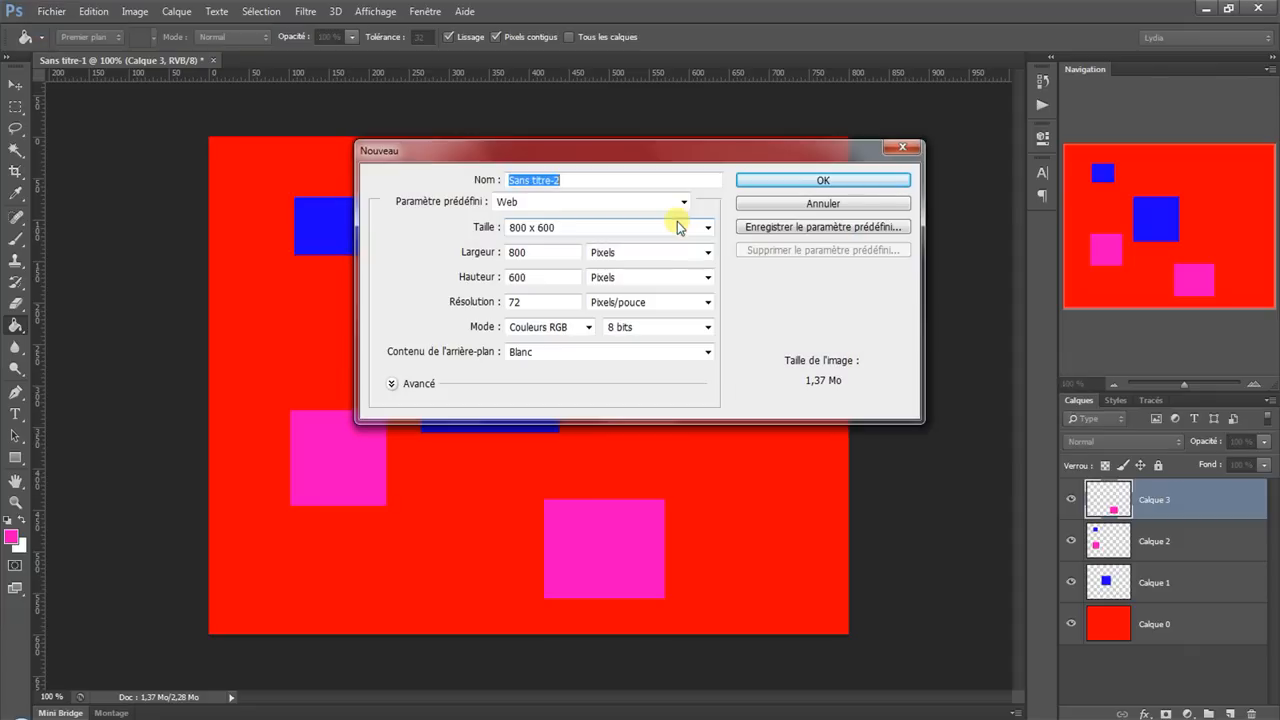
{"action": "left_click", "coordinate": [745, 180]}
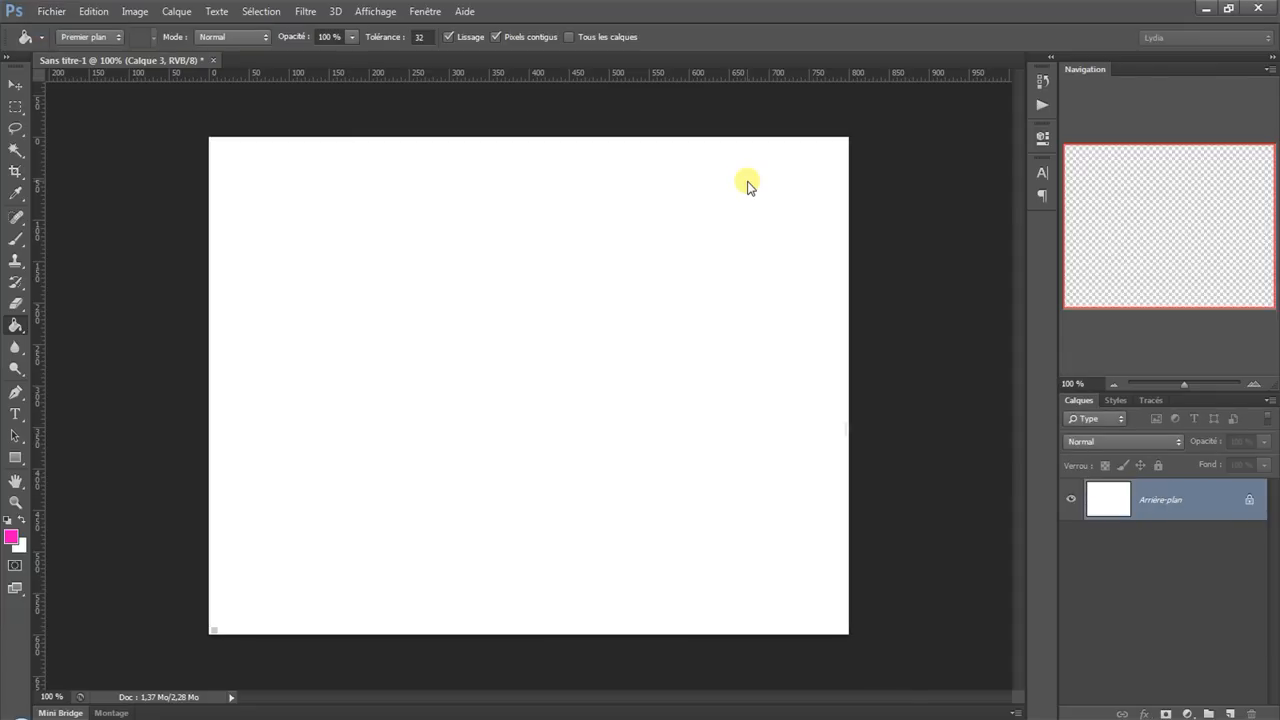
Activate the Gradient tool and convert the locked background into a regular layer named Calque 0.
{"action": "right_click", "coordinate": [22, 330]}
{"action": "left_click", "coordinate": [95, 326]}
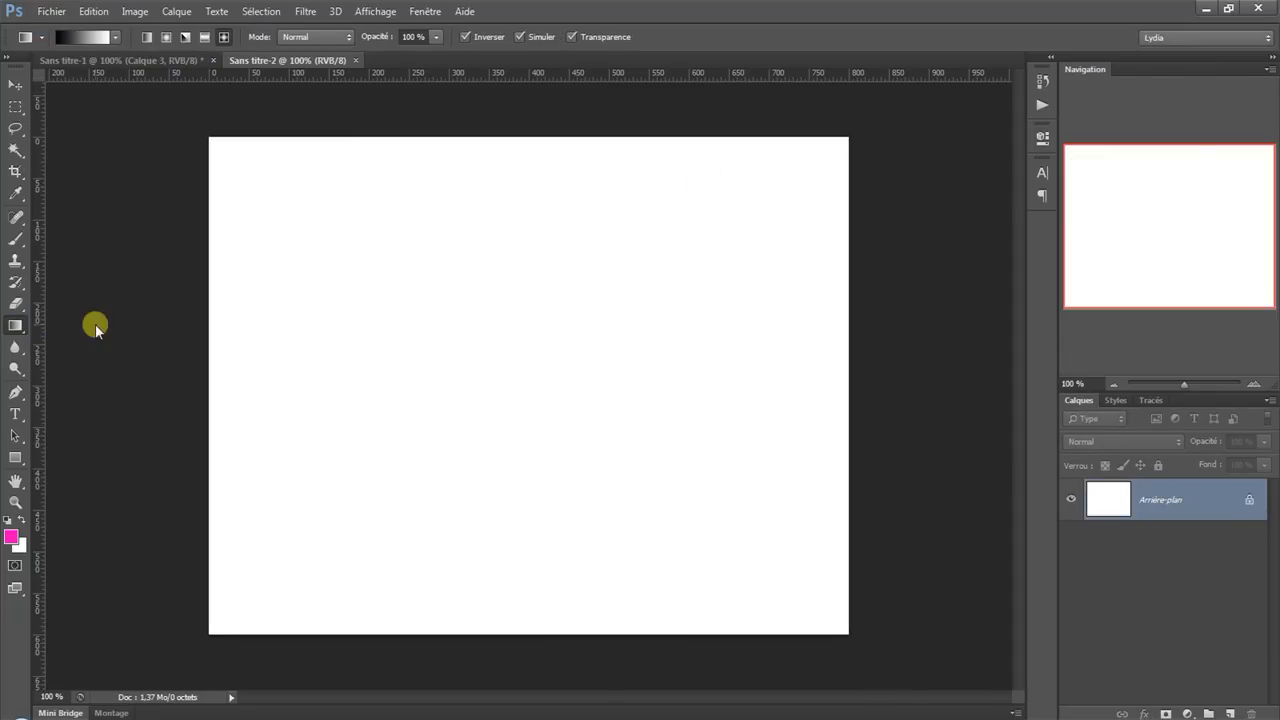
{"action": "double_click", "coordinate": [1222, 491]}
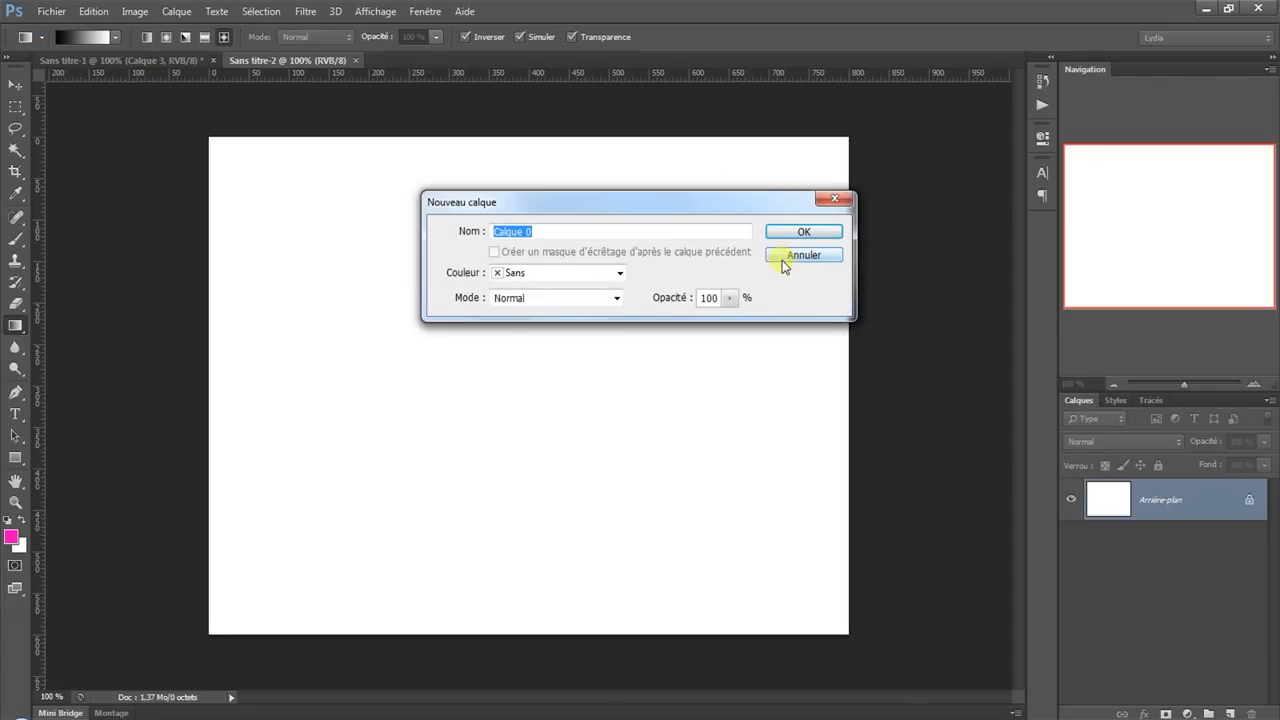
{"action": "left_click", "coordinate": [803, 234]}
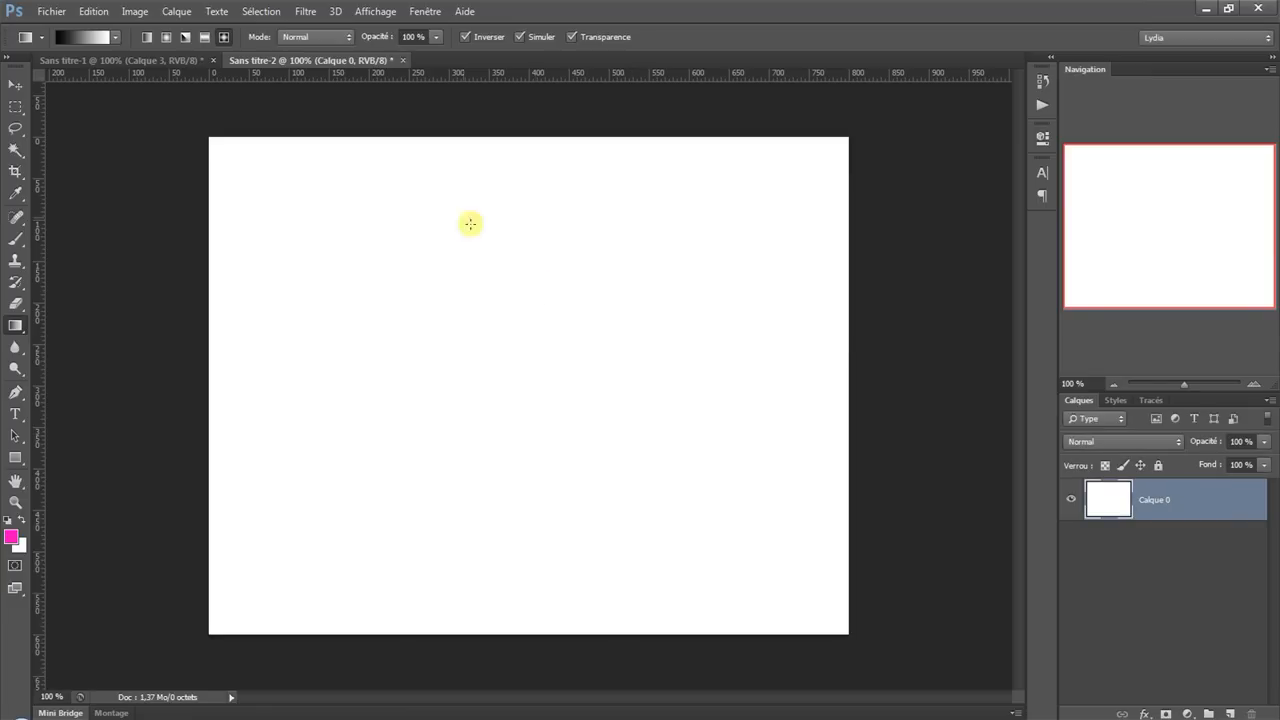
Look at the Gradient Editor, the gradient presets and the new-gradient naming dialog without saving anything.
{"action": "left_click", "coordinate": [68, 40]}
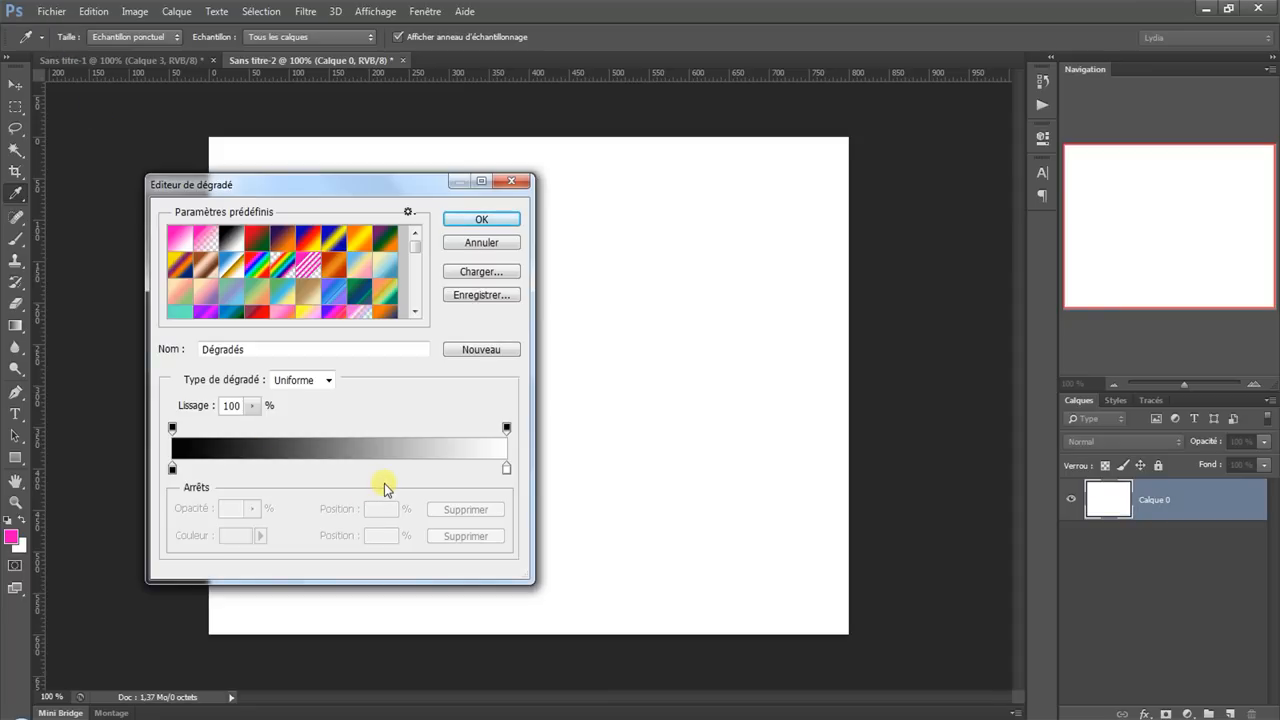
{"action": "left_click", "coordinate": [512, 182]}
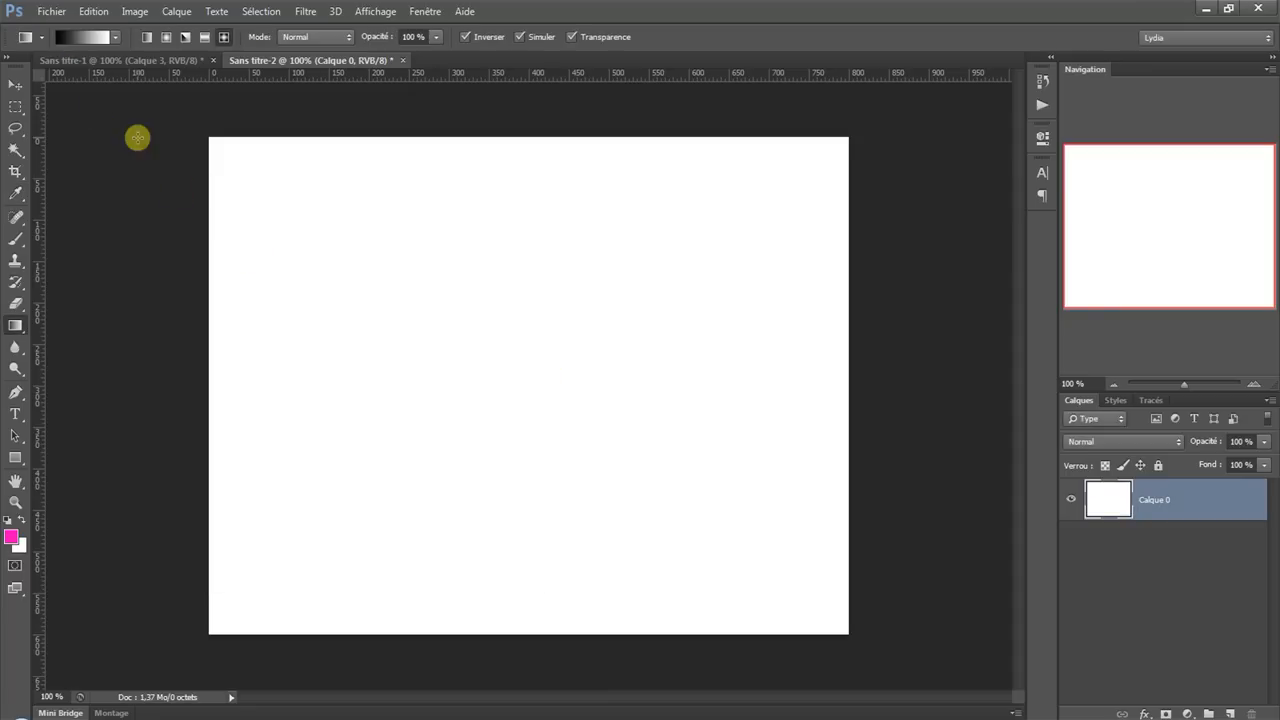
{"action": "left_click", "coordinate": [118, 38]}
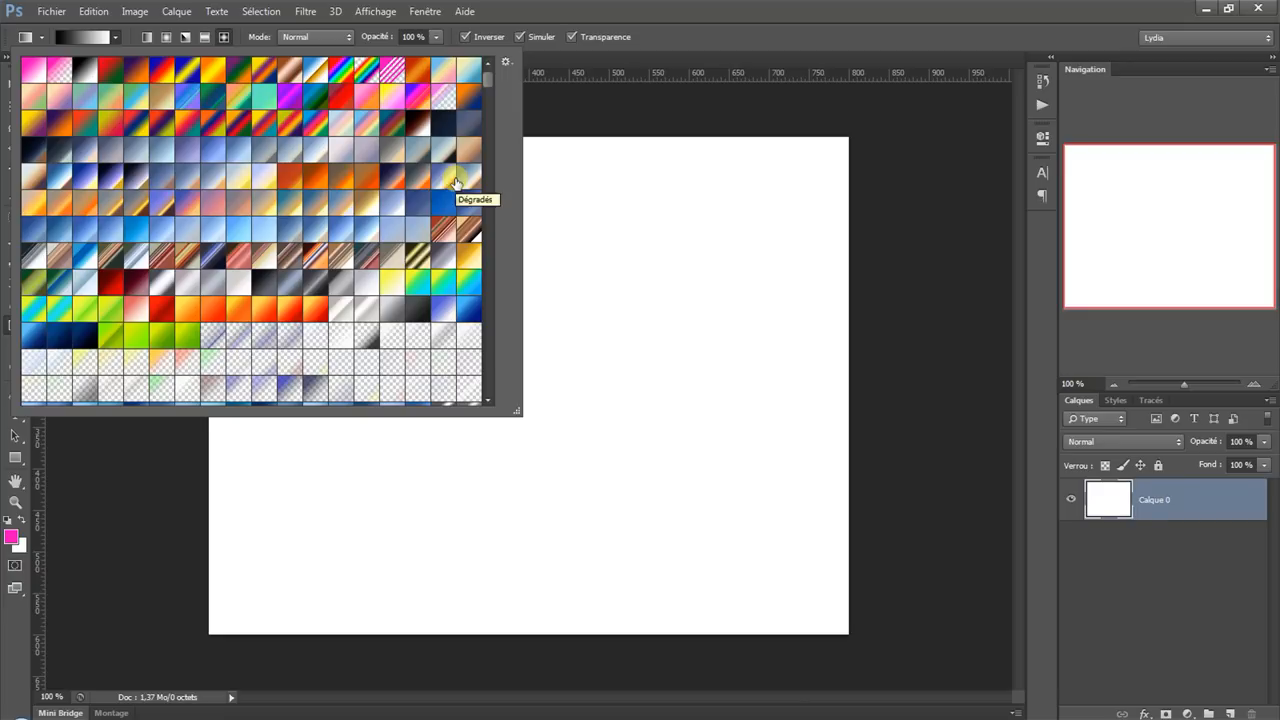
{"action": "left_click", "coordinate": [505, 64]}
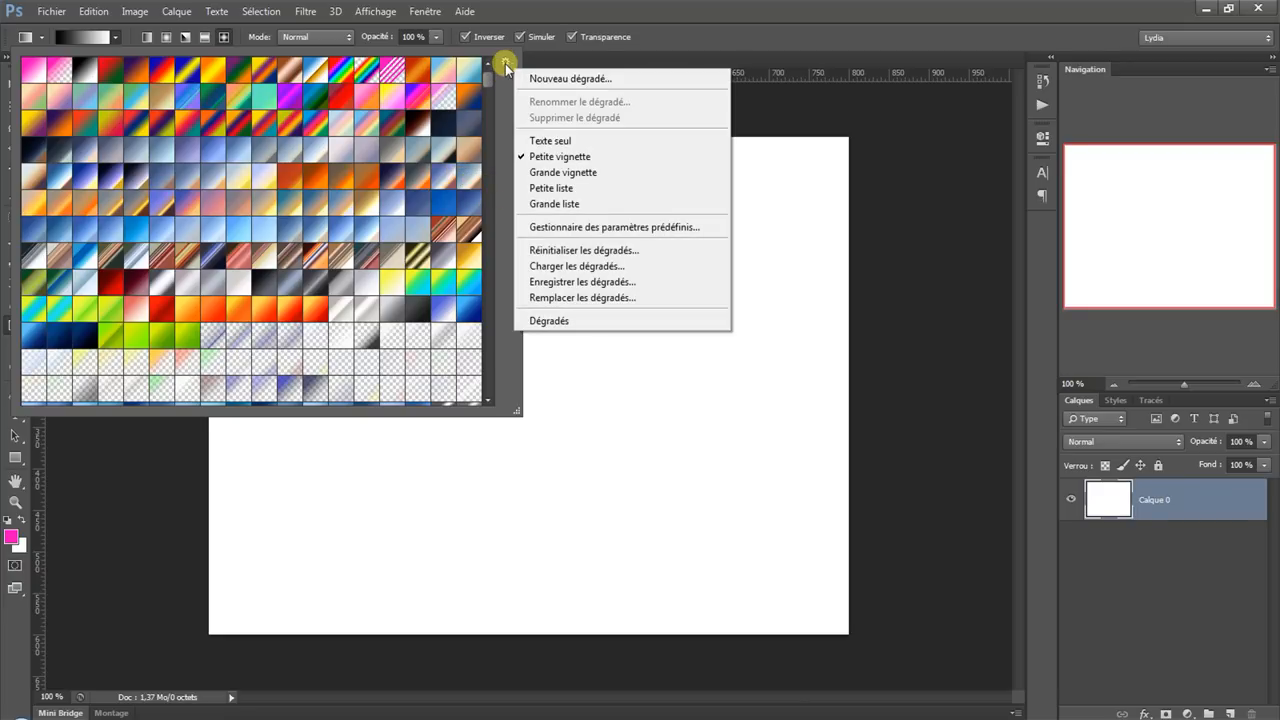
{"action": "left_click", "coordinate": [557, 80]}
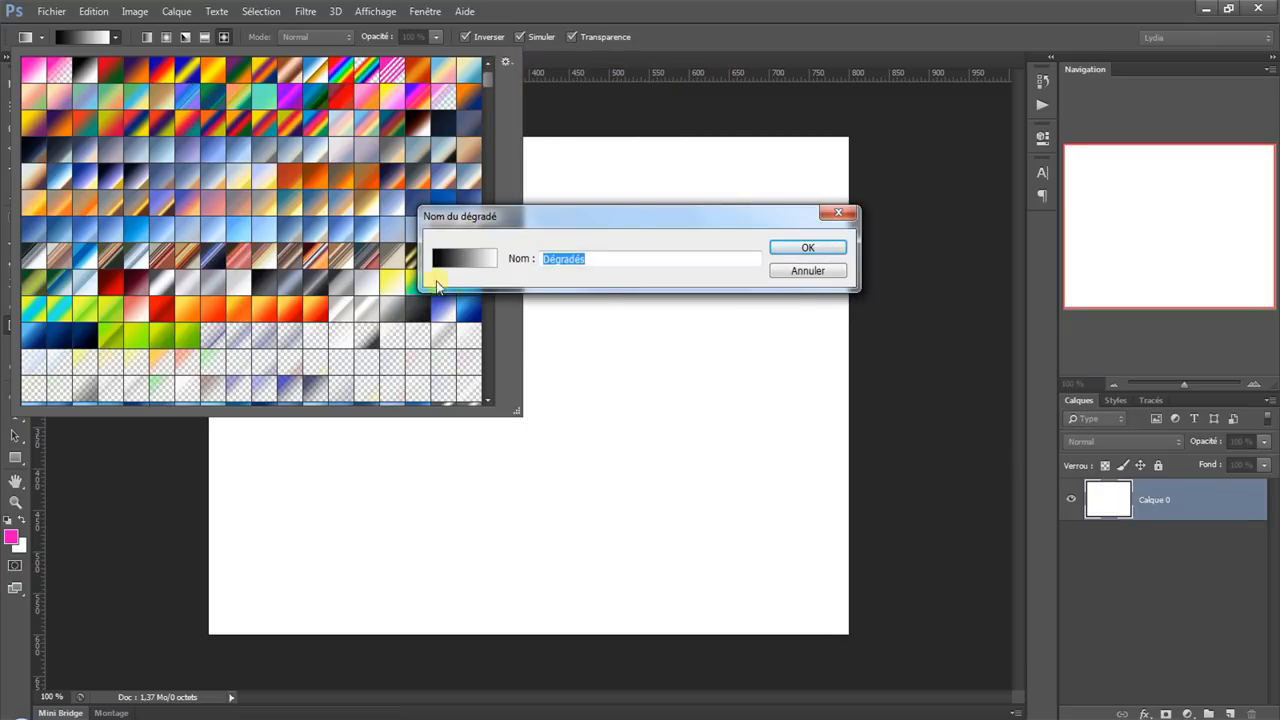
{"action": "left_click", "coordinate": [812, 274]}
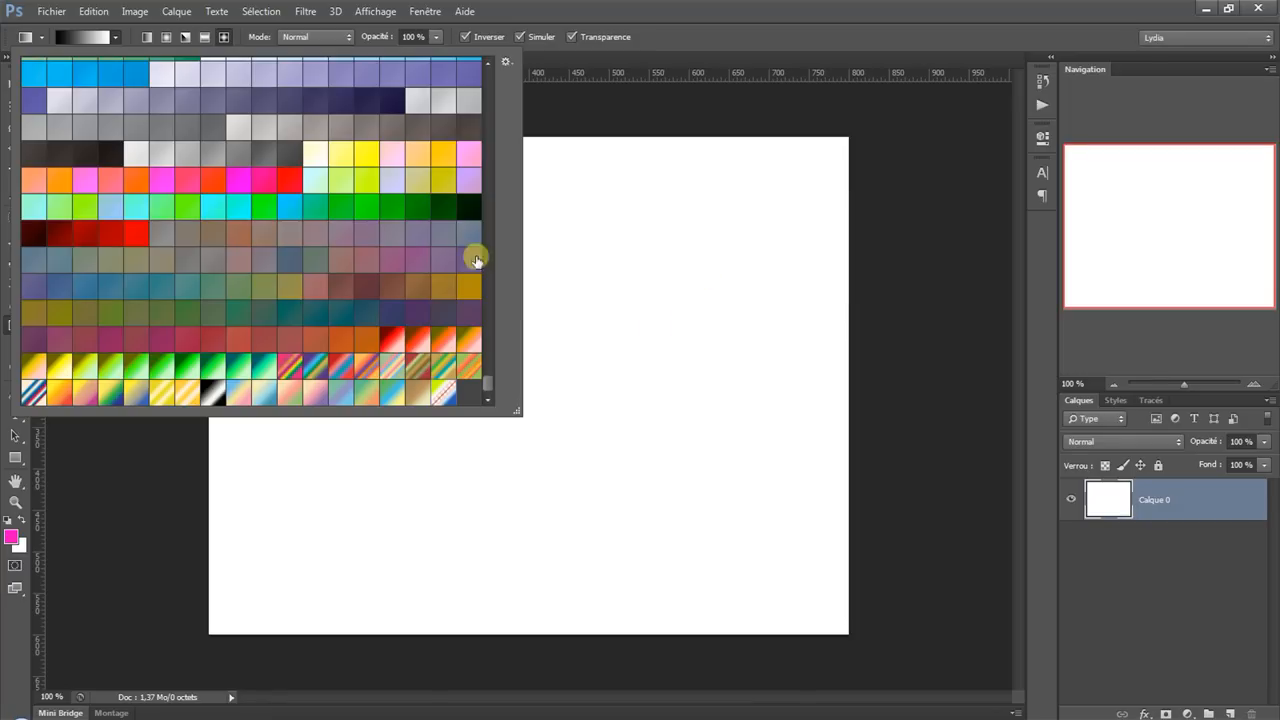
Choose the pale yellow gradient preset, view its rename dialog without changing the name, and delete the preset from the collection.
{"action": "left_click", "coordinate": [338, 155]}
{"action": "left_click", "coordinate": [504, 62]}
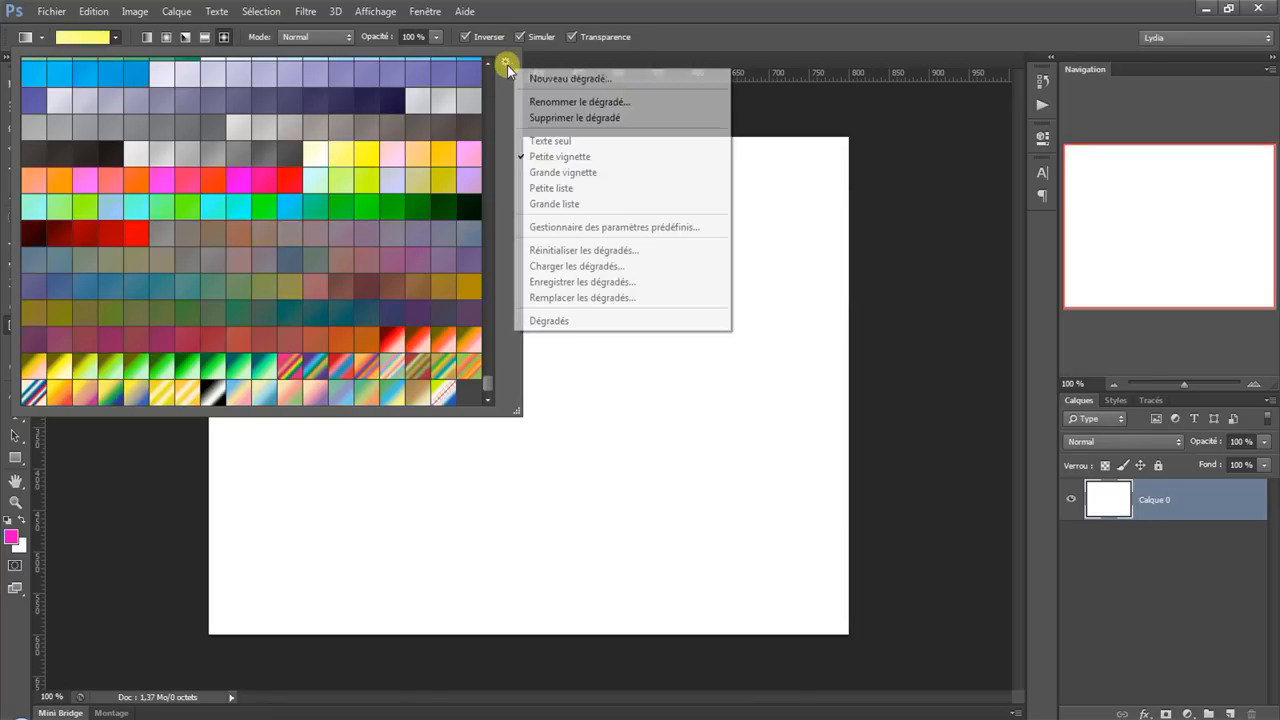
{"action": "left_click", "coordinate": [581, 103]}
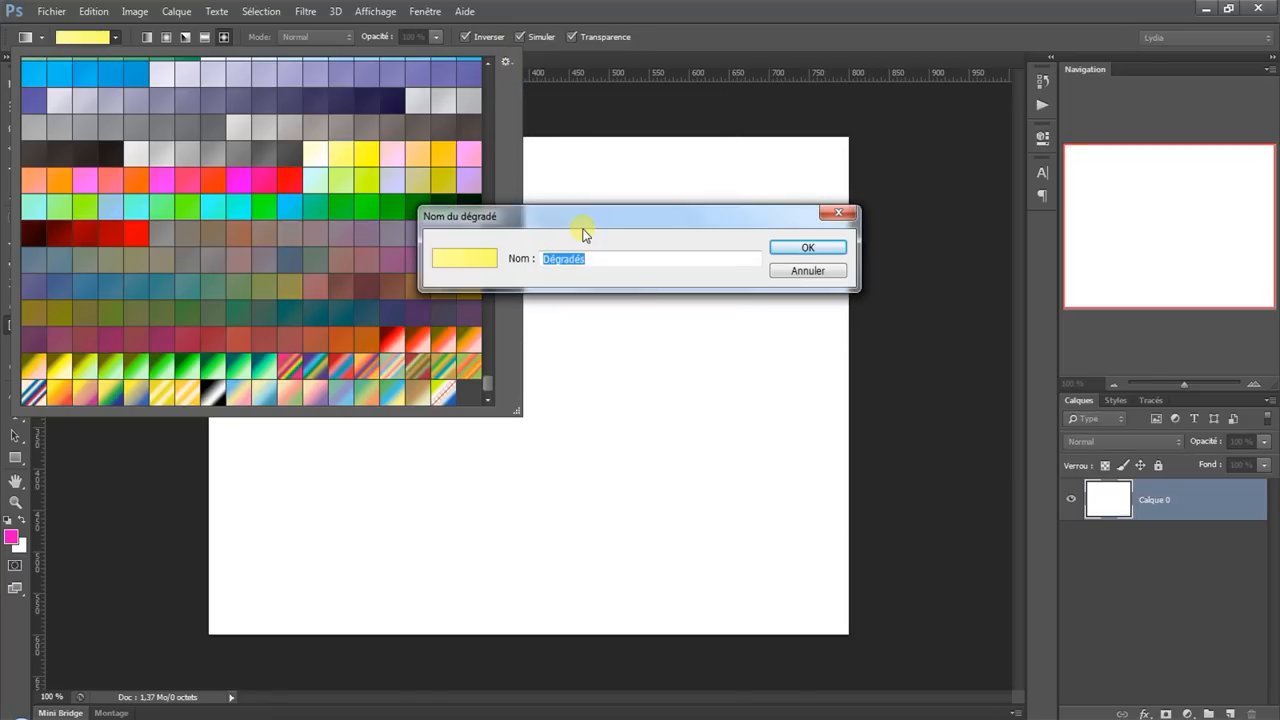
{"action": "left_click", "coordinate": [836, 214]}
{"action": "left_click", "coordinate": [504, 62]}
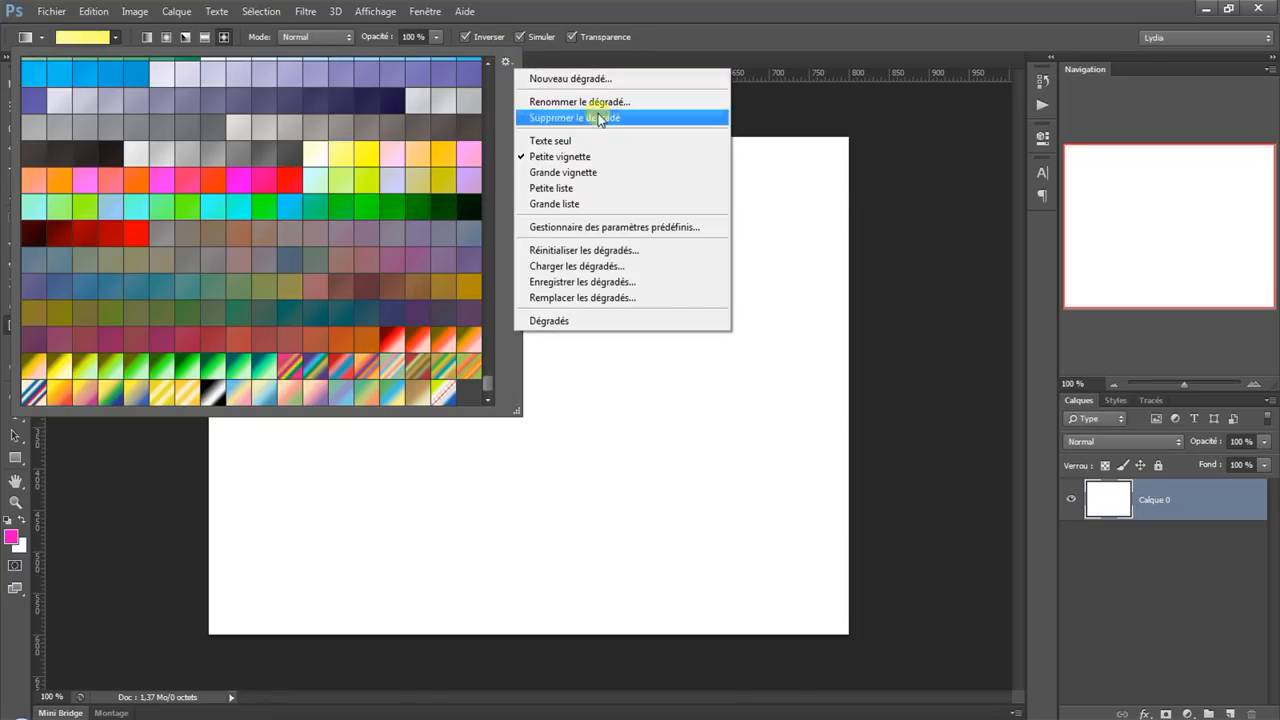
{"action": "left_click", "coordinate": [606, 118]}
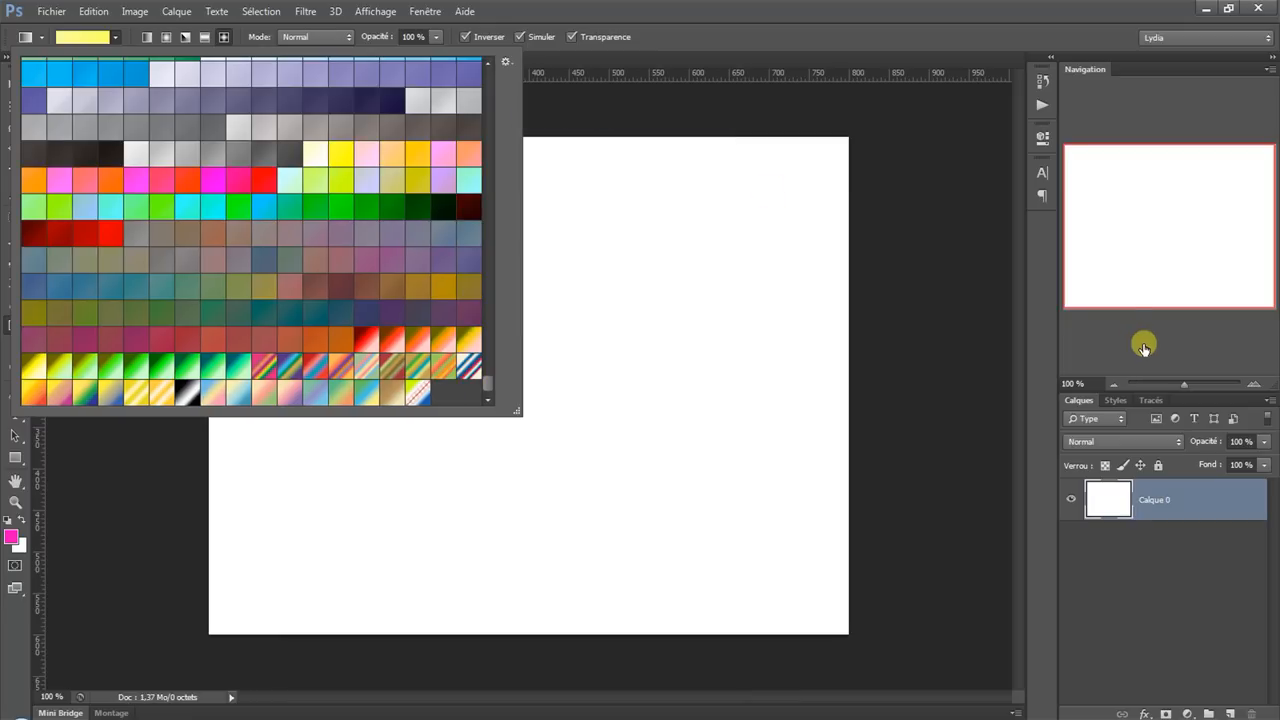
Try displaying the gradient presets as text only, large thumbnails and a small list, and return to small thumbnails.
{"action": "left_click", "coordinate": [505, 62]}
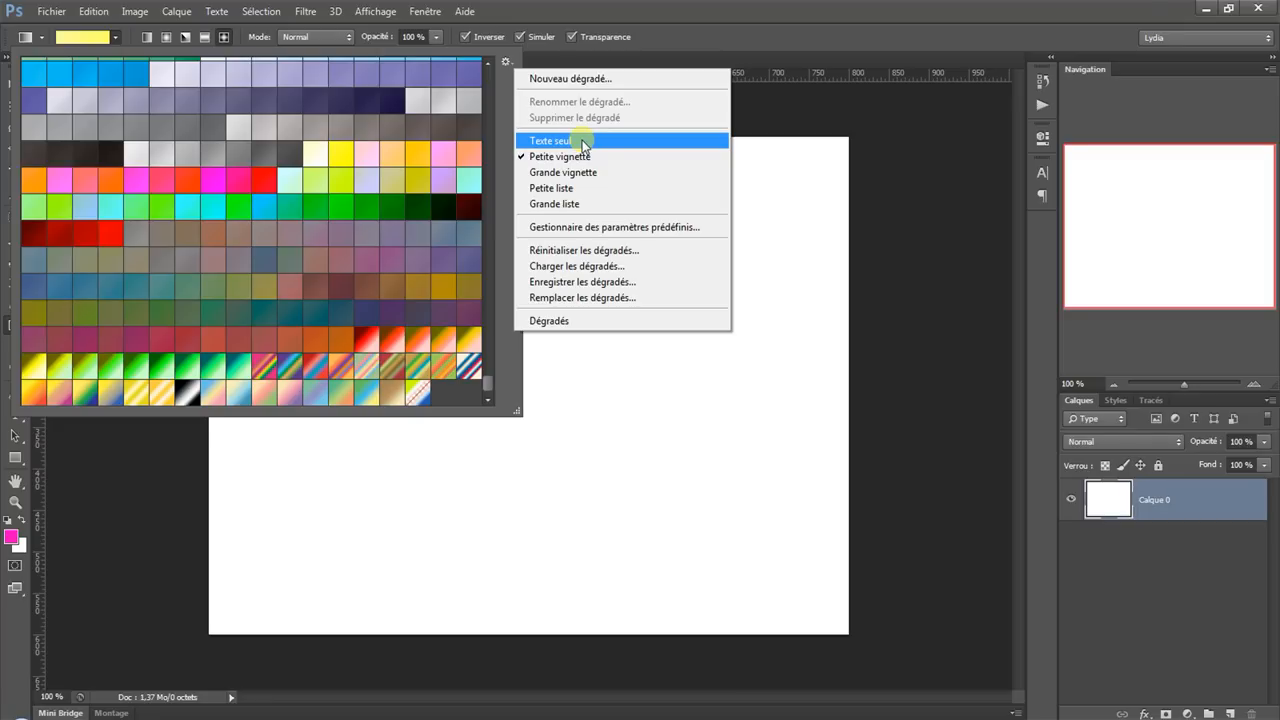
{"action": "left_click", "coordinate": [583, 143]}
{"action": "left_click", "coordinate": [504, 62]}
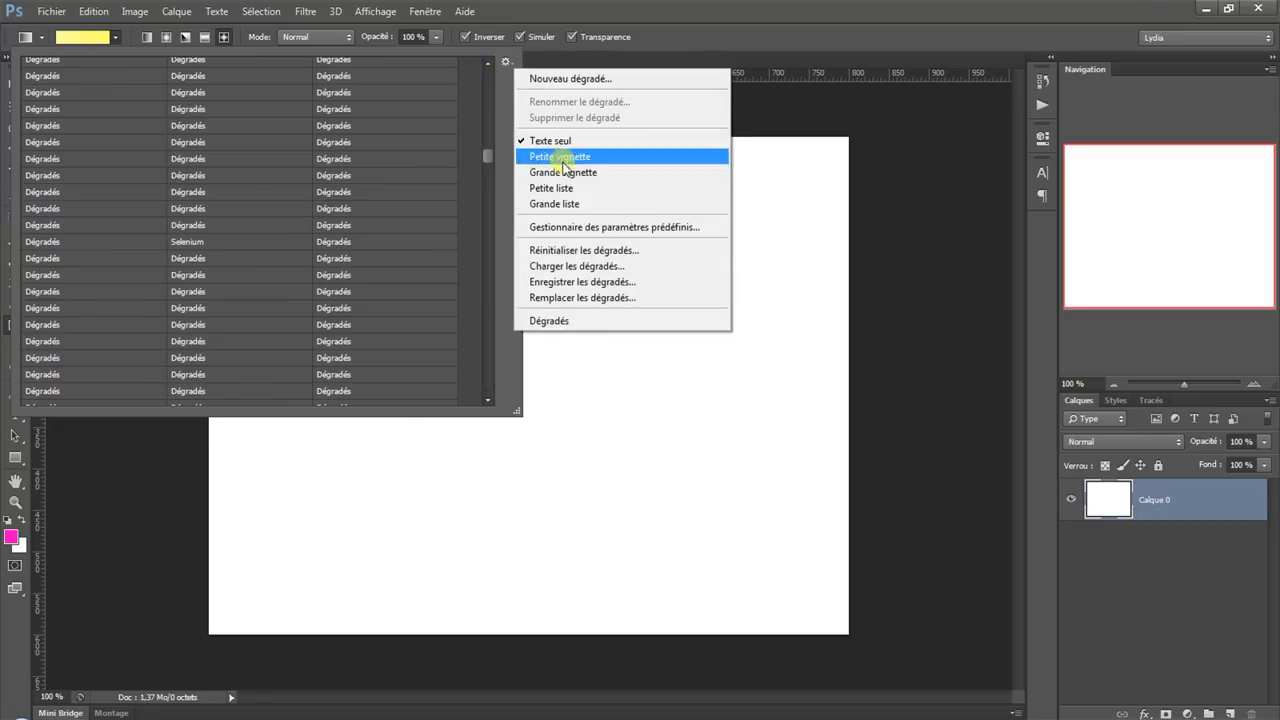
{"action": "left_click", "coordinate": [565, 172]}
{"action": "left_click", "coordinate": [505, 62]}
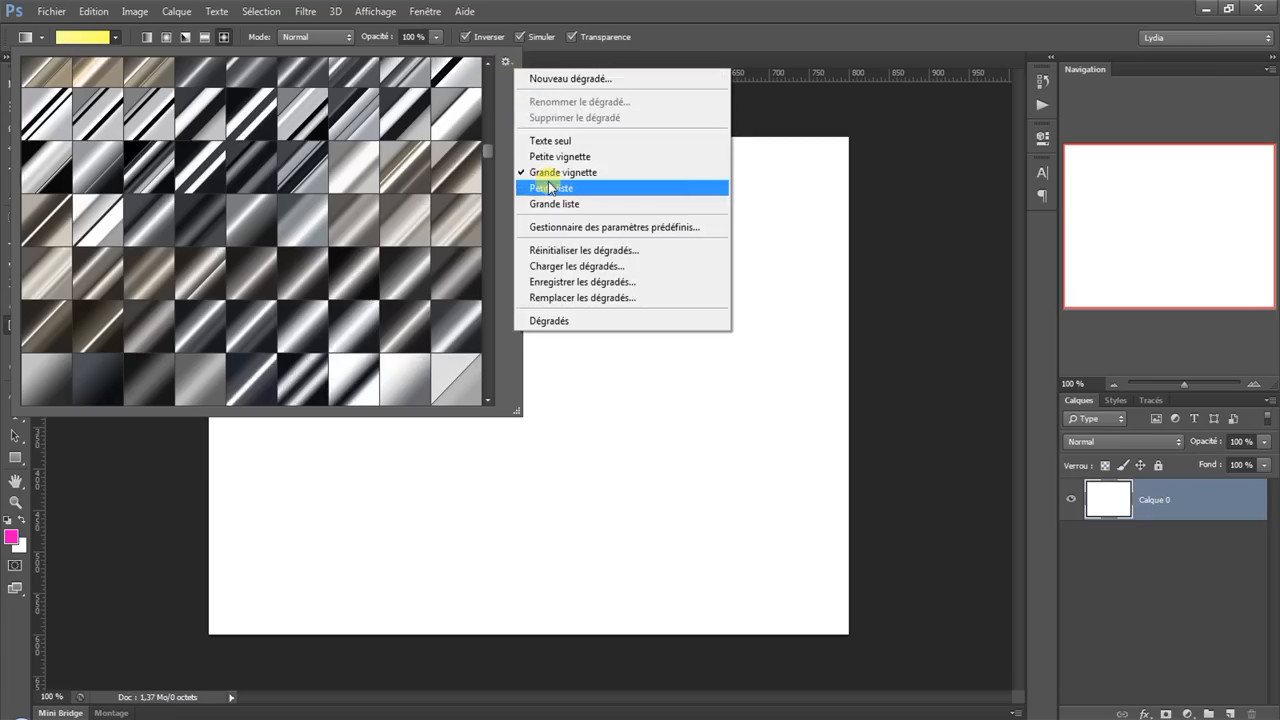
{"action": "left_click", "coordinate": [549, 188]}
{"action": "left_click", "coordinate": [504, 62]}
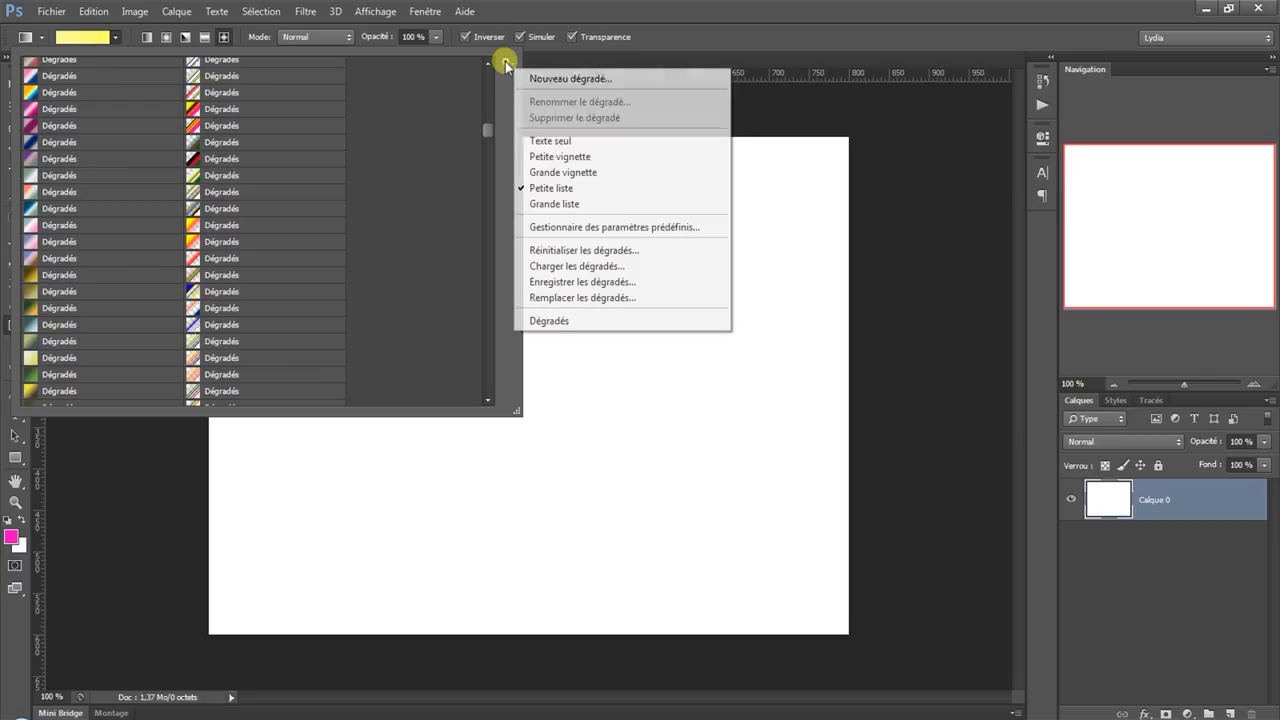
{"action": "left_click", "coordinate": [549, 157]}
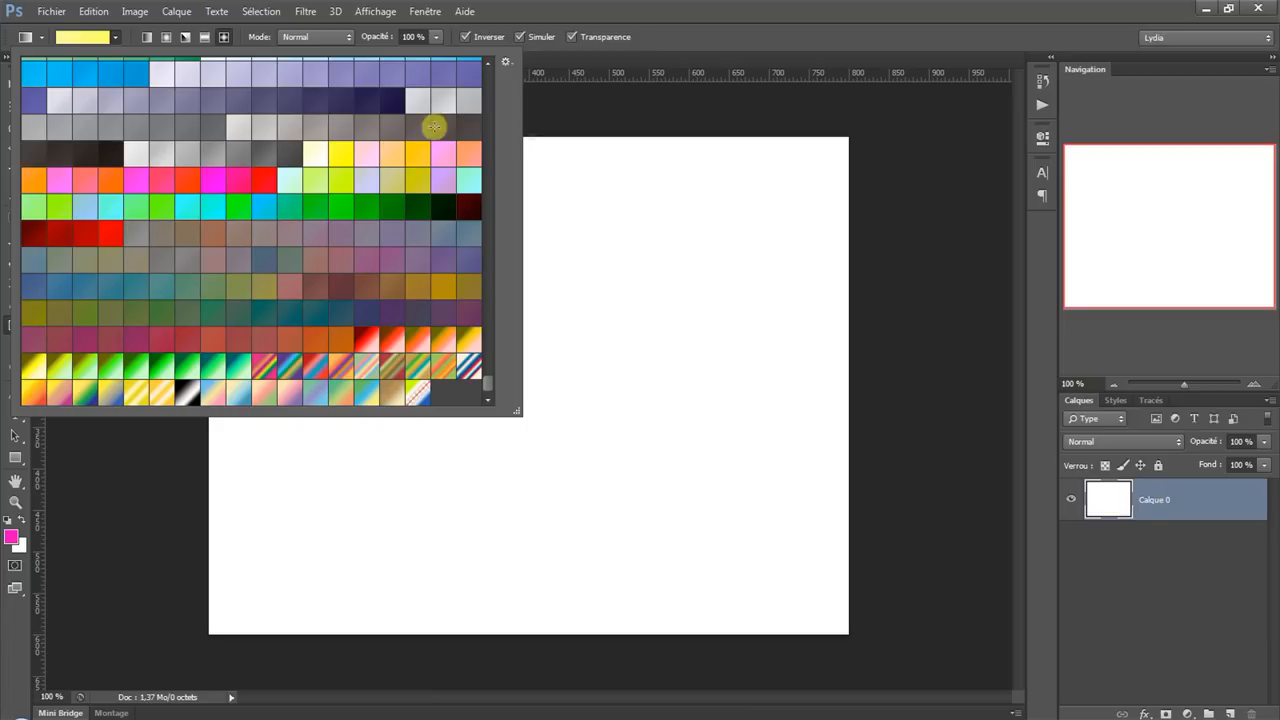
Browse the gradients in the Preset Manager and view the preset types it can manage.
{"action": "left_click", "coordinate": [505, 62]}
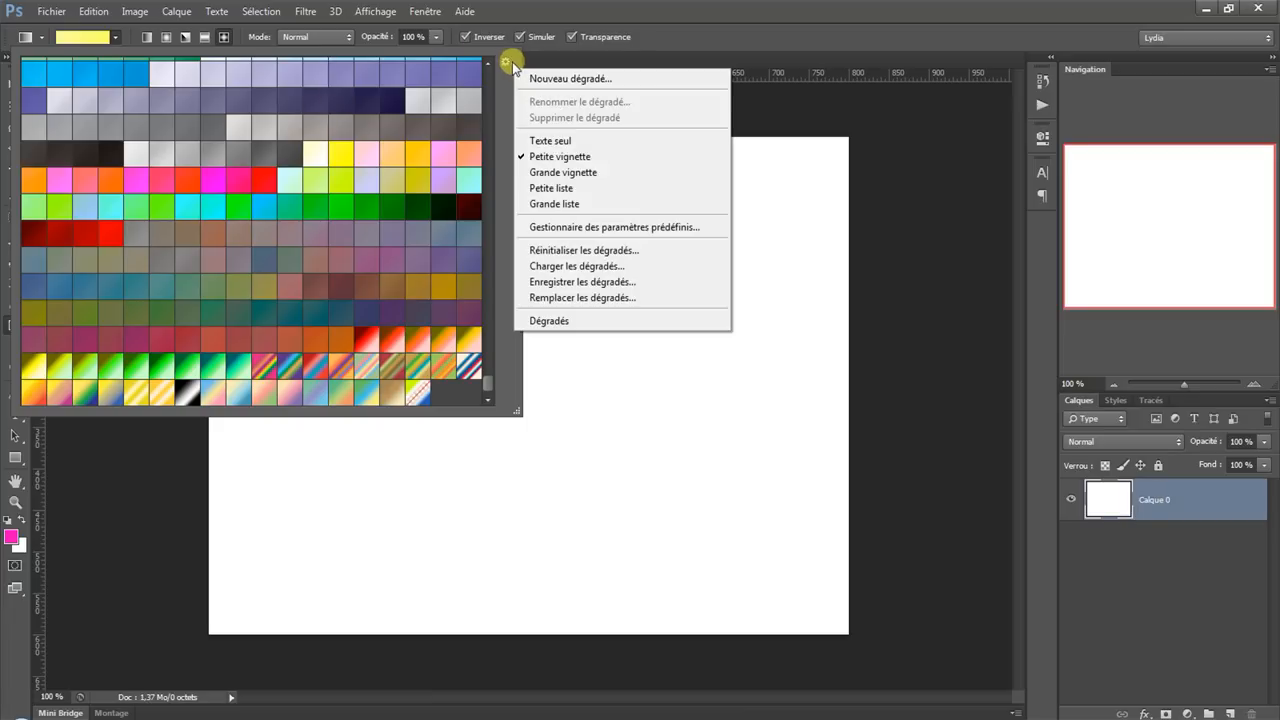
{"action": "left_click", "coordinate": [535, 228]}
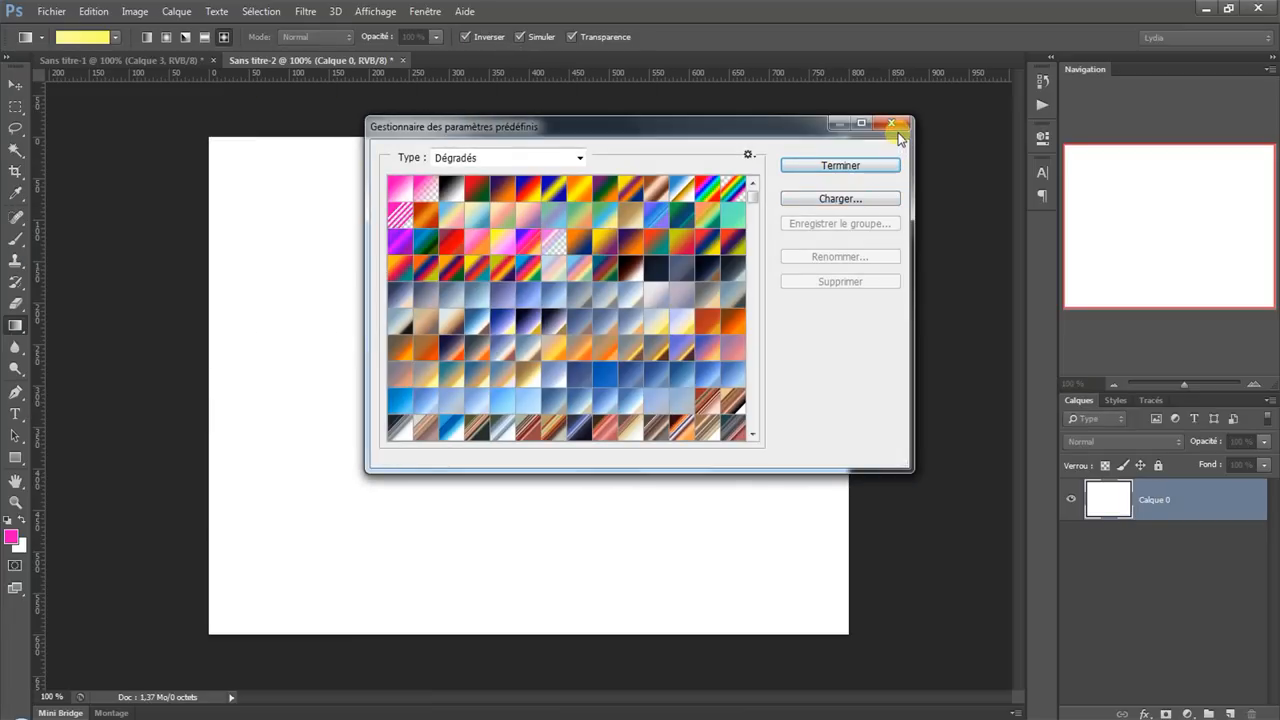
{"action": "left_click_drag", "start_coordinate": [754, 193], "coordinate": [762, 409]}
{"action": "left_click", "coordinate": [579, 157]}
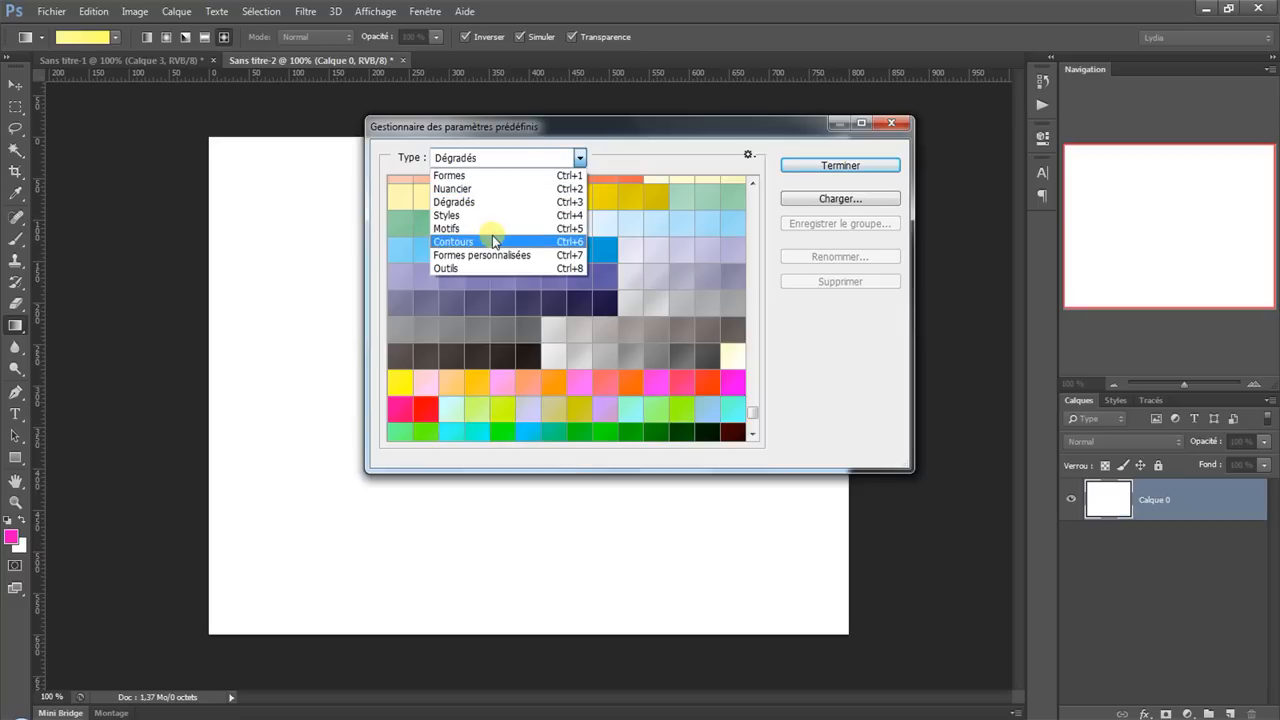
{"action": "left_click", "coordinate": [687, 127]}
{"action": "left_click", "coordinate": [891, 122]}
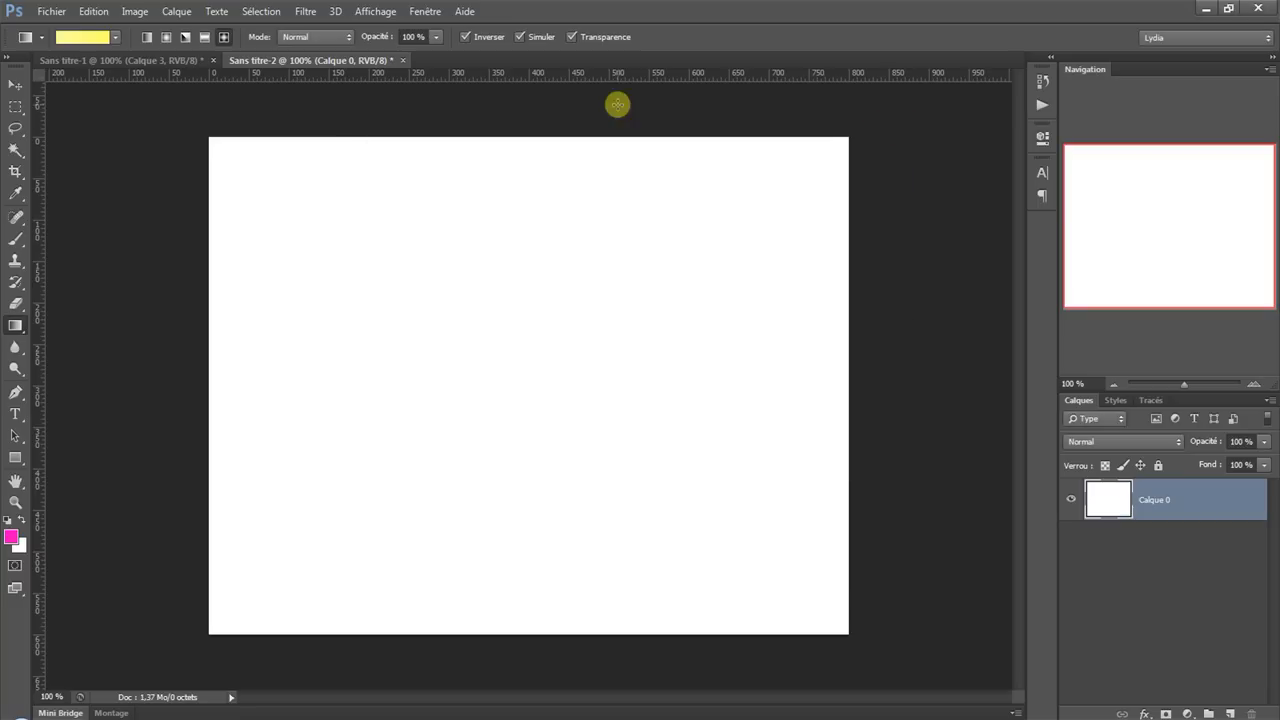
Review the gradient preset options and examine the current yellow gradient in the Gradient Editor without changing it.
{"action": "left_click", "coordinate": [115, 38]}
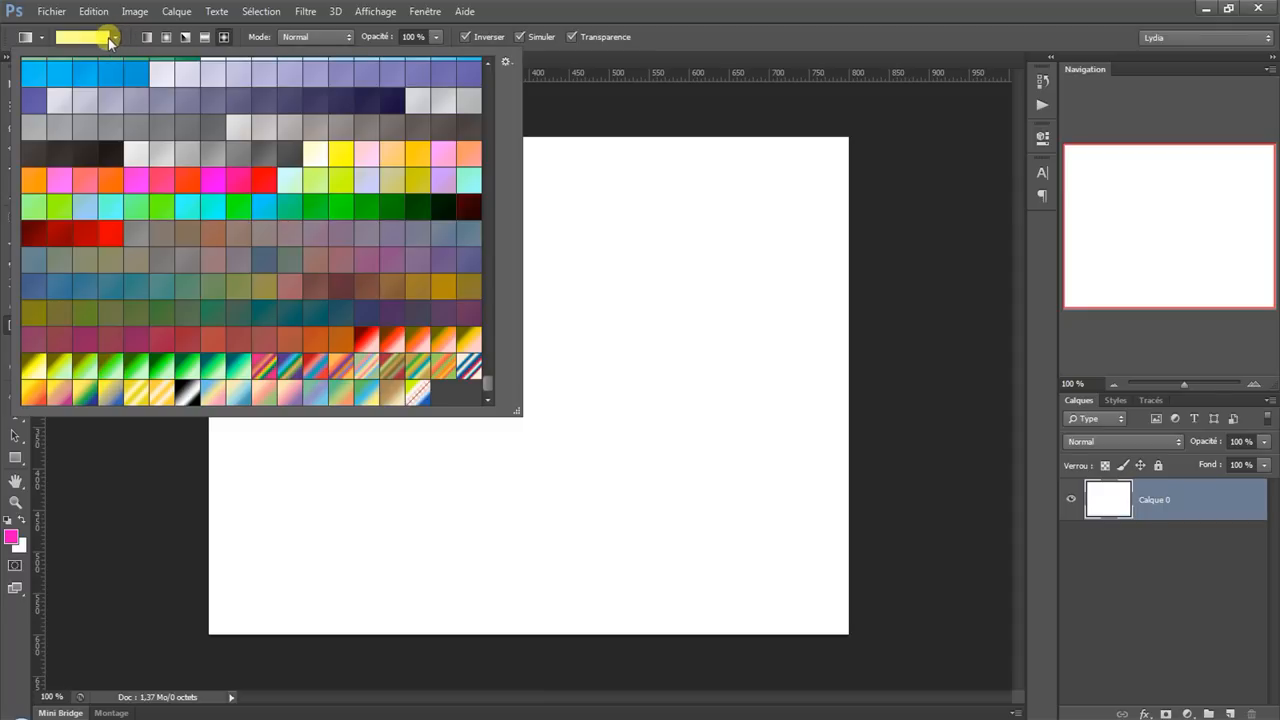
{"action": "left_click", "coordinate": [504, 61]}
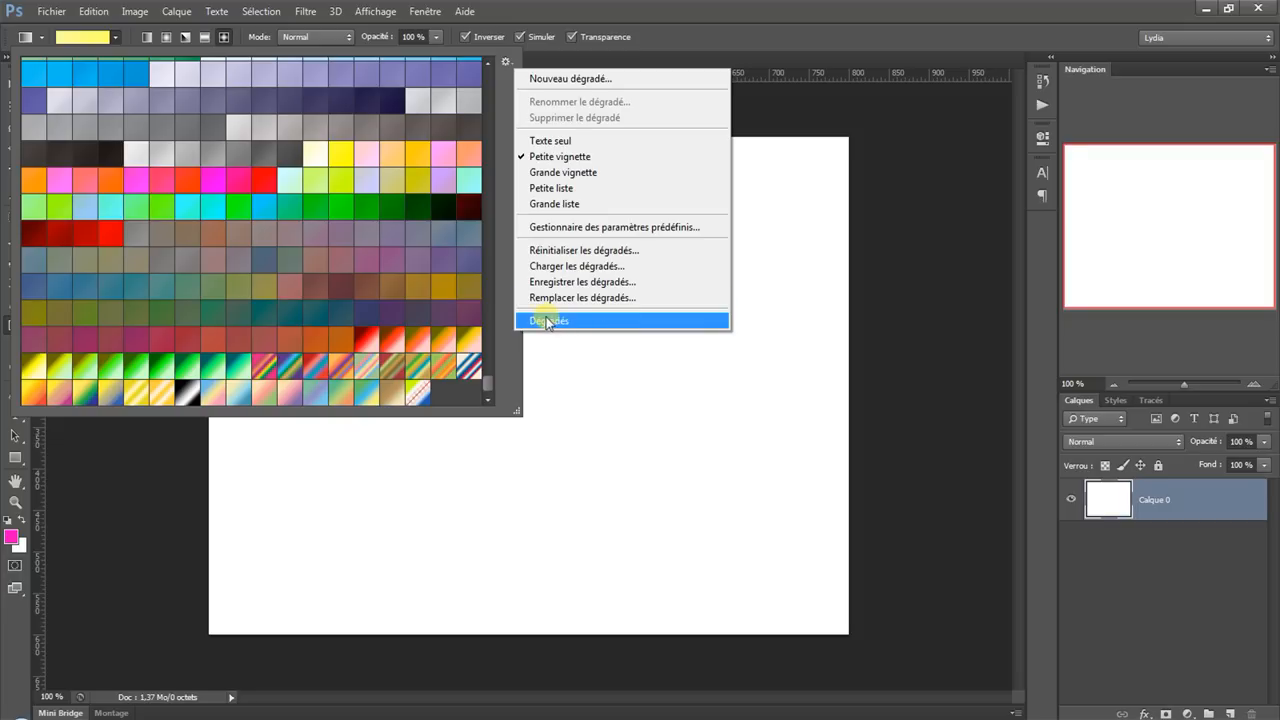
{"action": "left_click", "coordinate": [503, 86]}
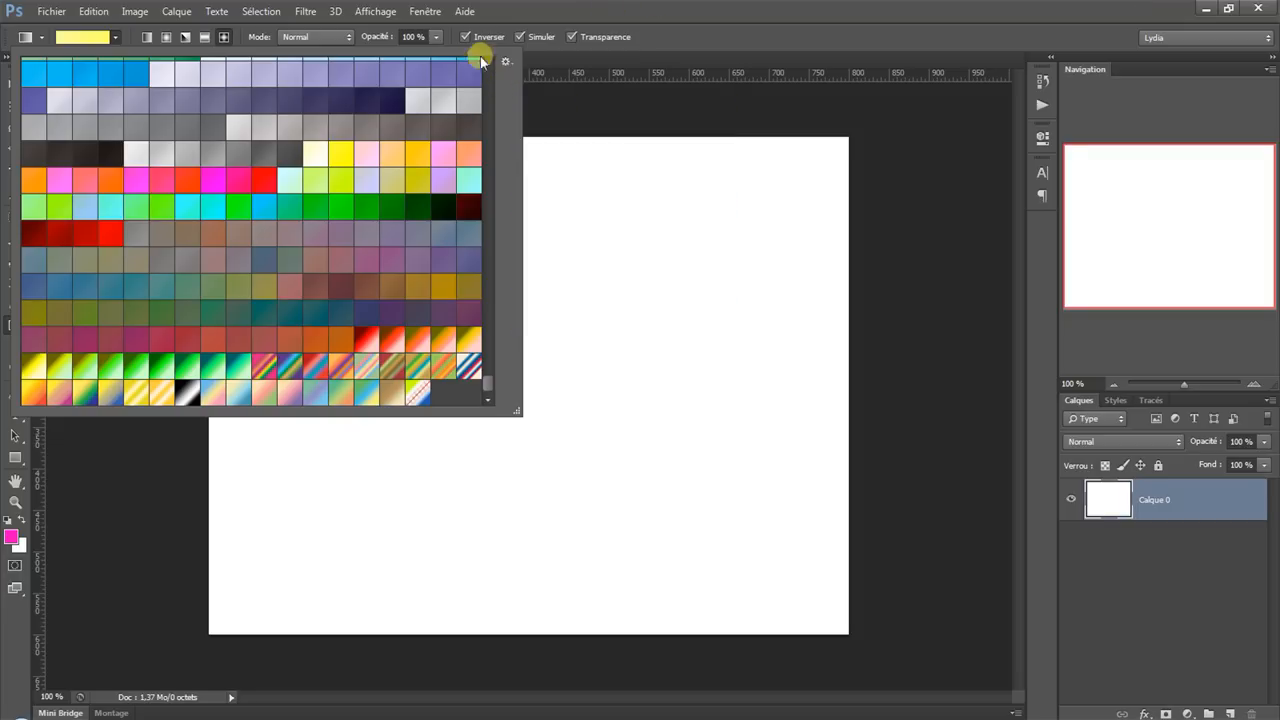
{"action": "left_click", "coordinate": [555, 125]}
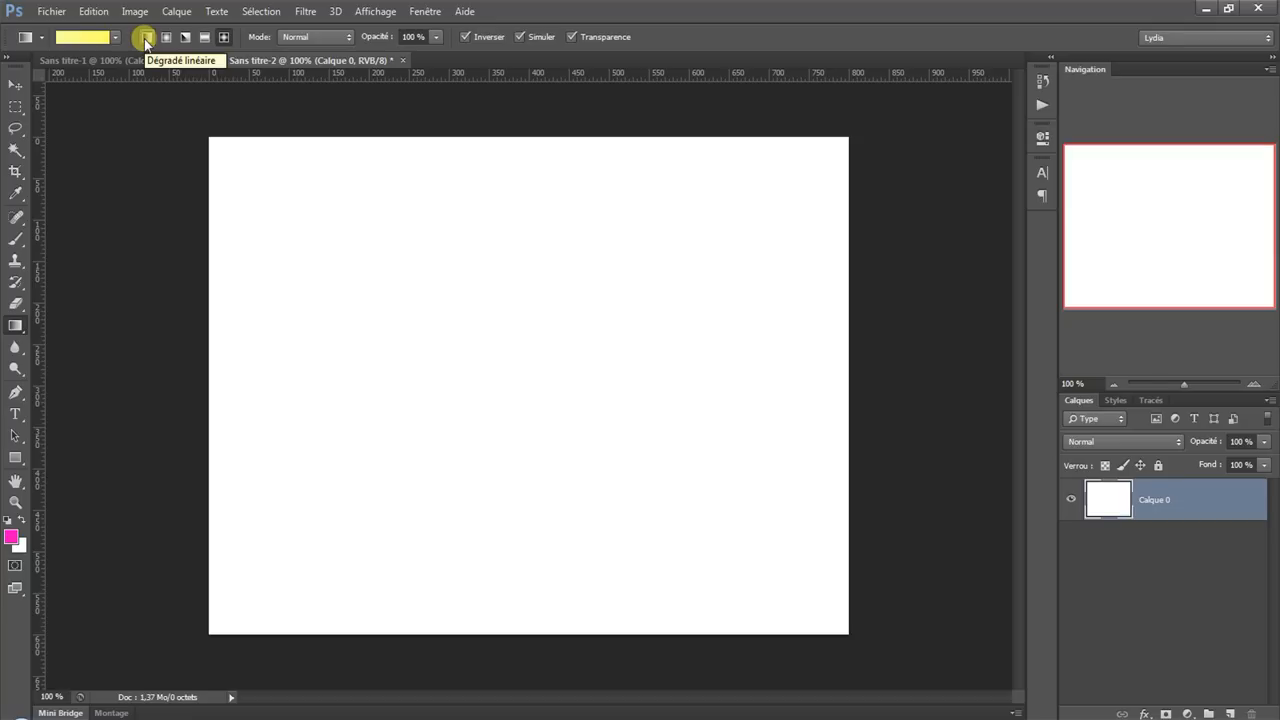
{"action": "left_click", "coordinate": [92, 38]}
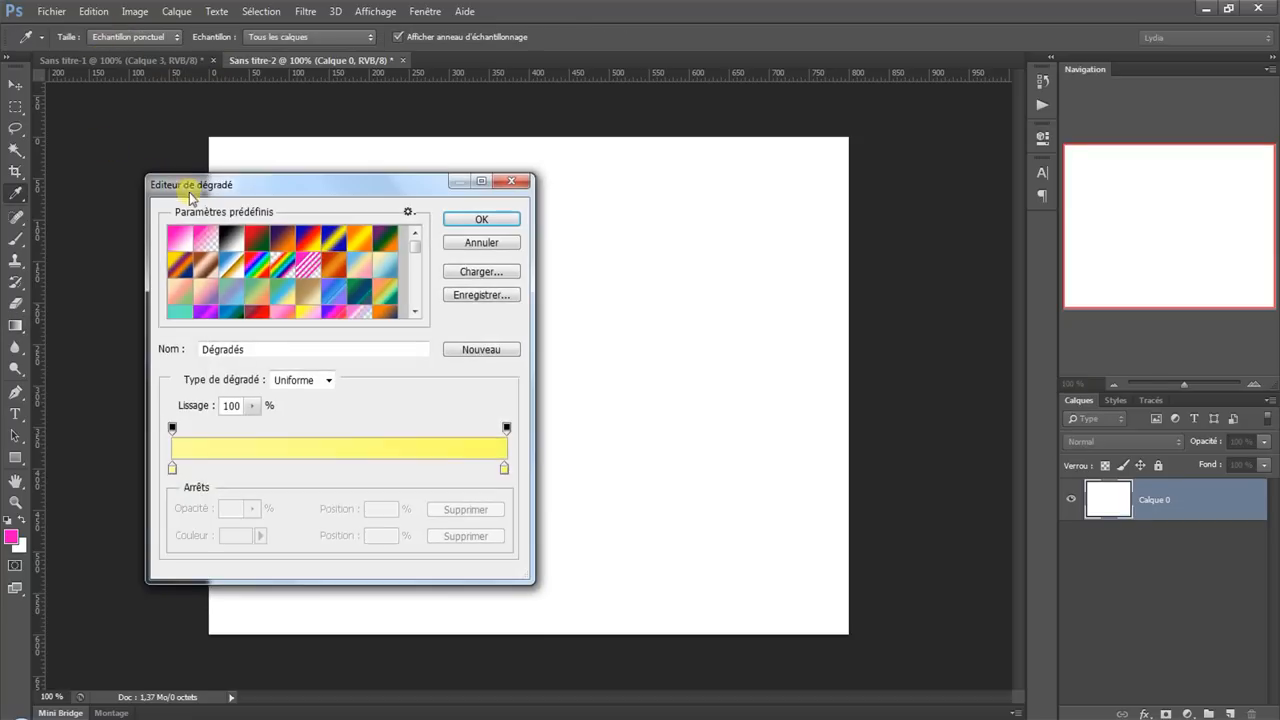
{"action": "left_click", "coordinate": [511, 181]}
Fill Calque 0 with a linear black-to-white gradient drawn horizontally about 710 px across the canvas from its left side.
{"action": "left_click", "coordinate": [115, 37]}
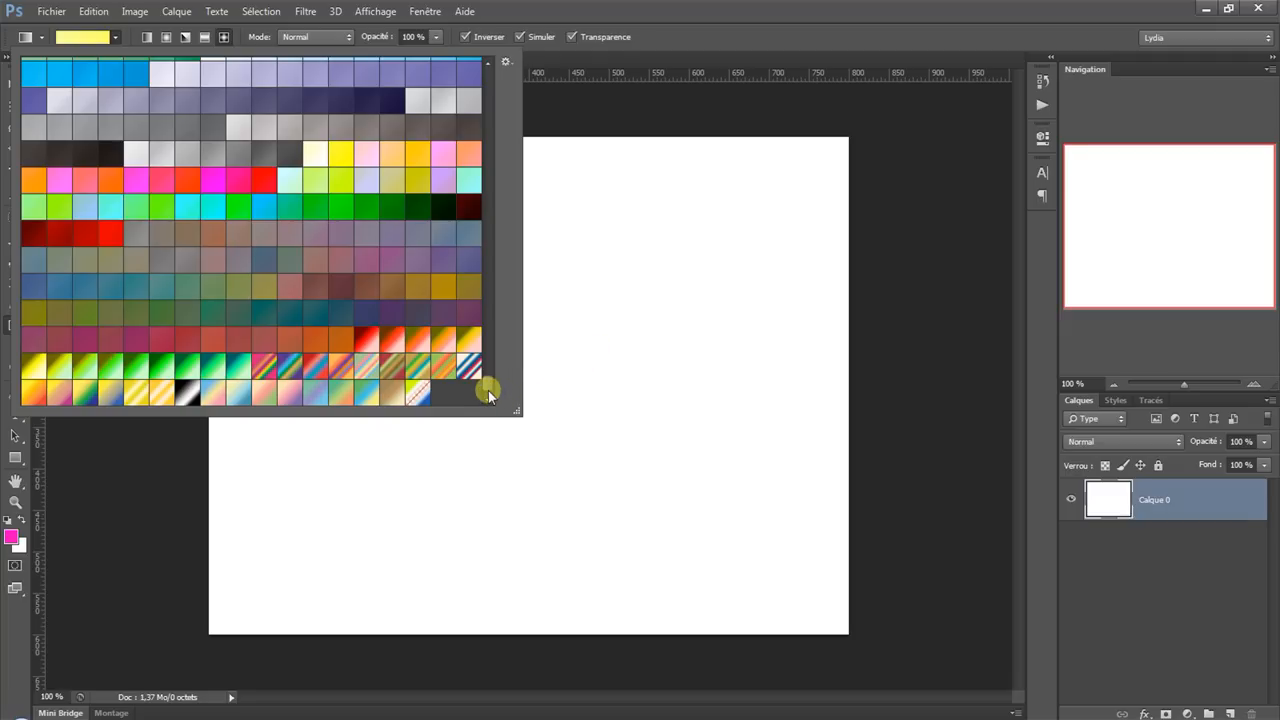
{"action": "left_click_drag", "start_coordinate": [486, 384], "coordinate": [483, 65]}
{"action": "left_click", "coordinate": [78, 70]}
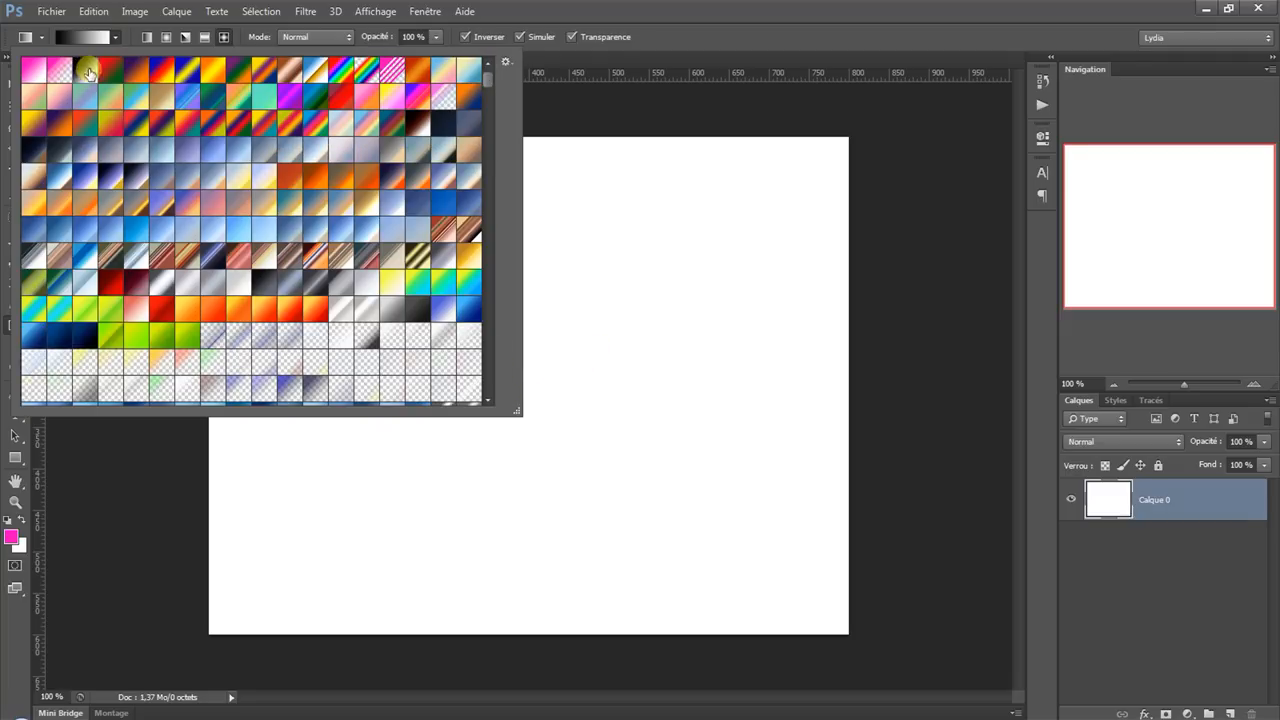
{"action": "left_click", "coordinate": [720, 8]}
{"action": "left_click", "coordinate": [147, 37]}
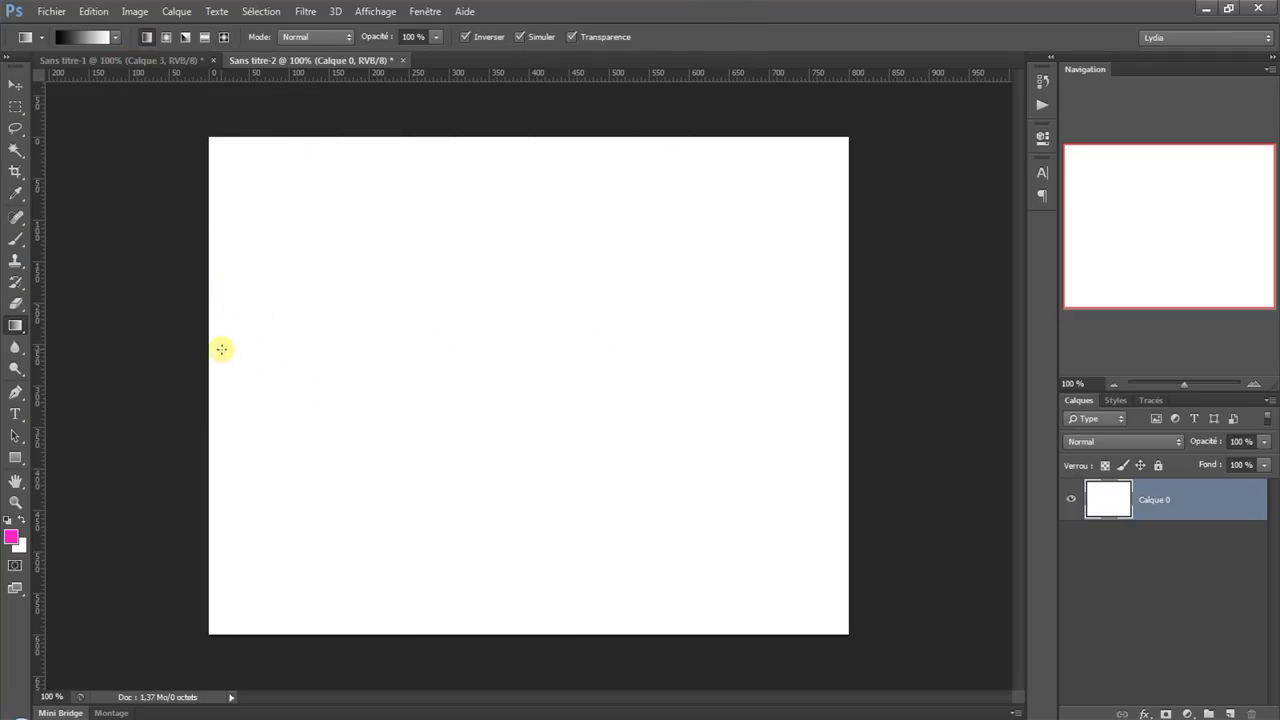
{"action": "left_click_drag", "start_coordinate": [217, 349], "coordinate": [785, 344]}
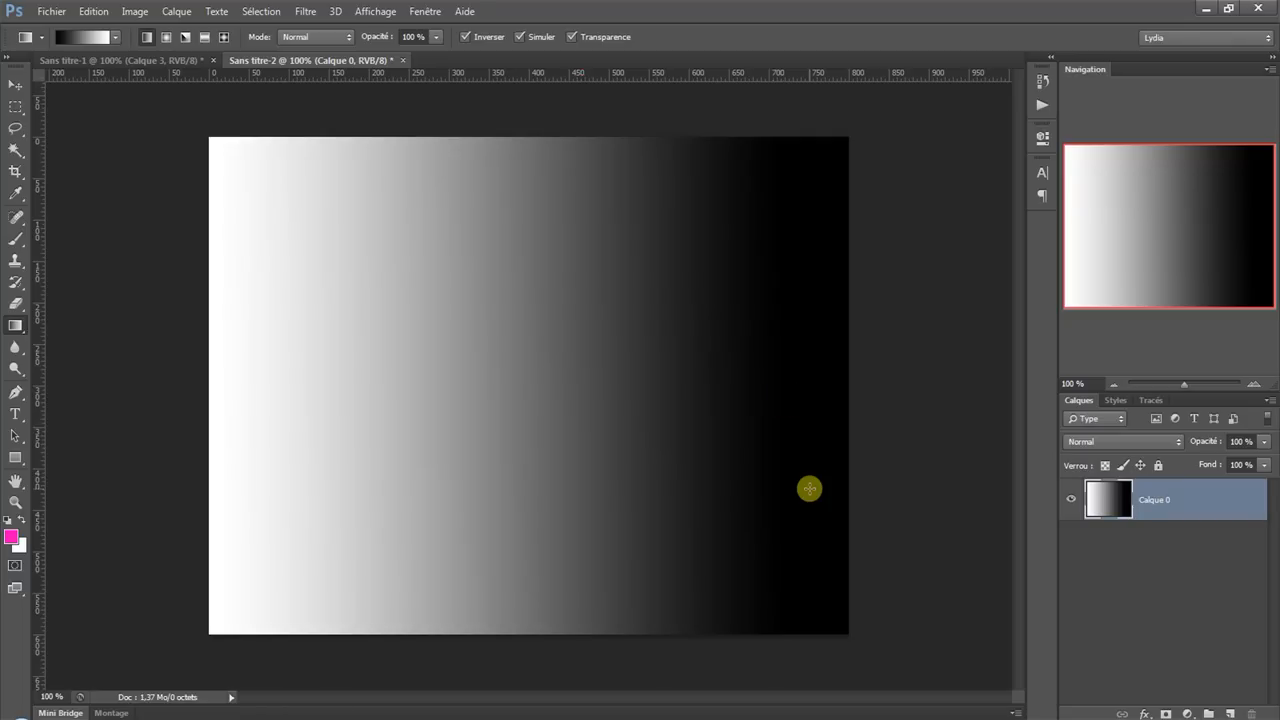
Fill Calque 0 with a radial gradient about 370 px long from the canvas centre, and replace it with an angle gradient about 180 px long.
{"action": "left_click", "coordinate": [167, 38]}
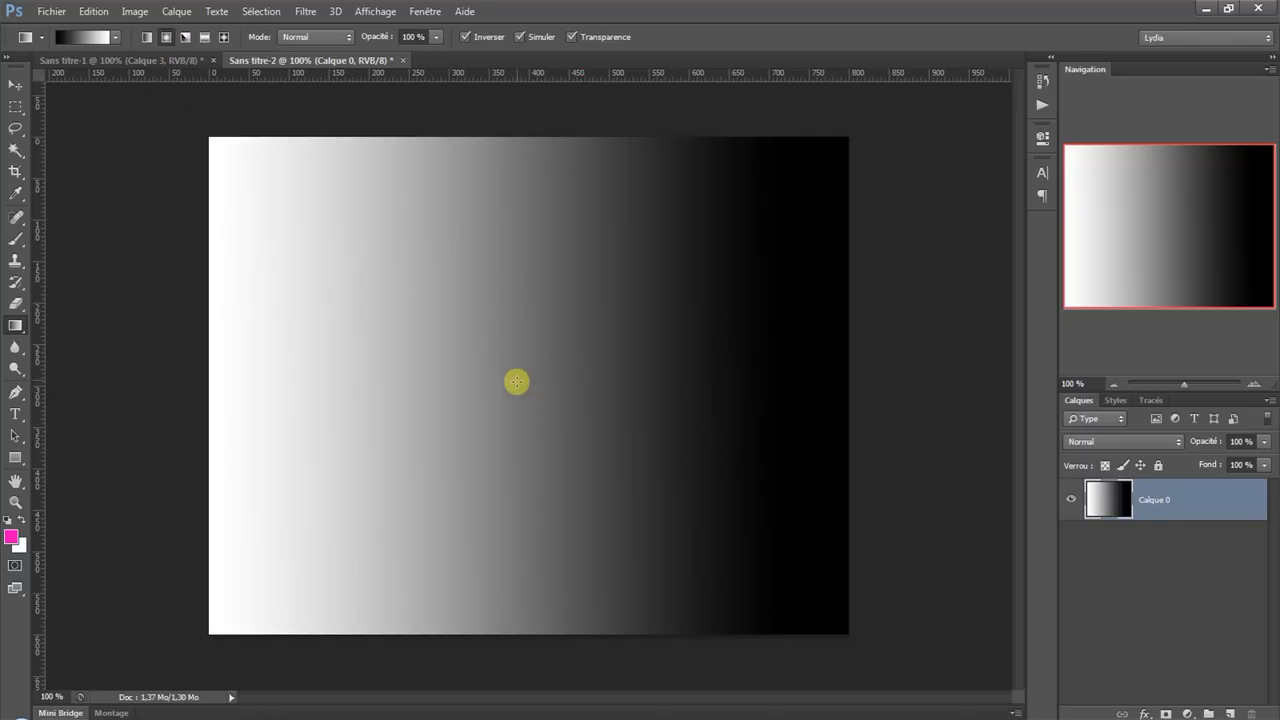
{"action": "left_click_drag", "start_coordinate": [515, 379], "coordinate": [812, 390]}
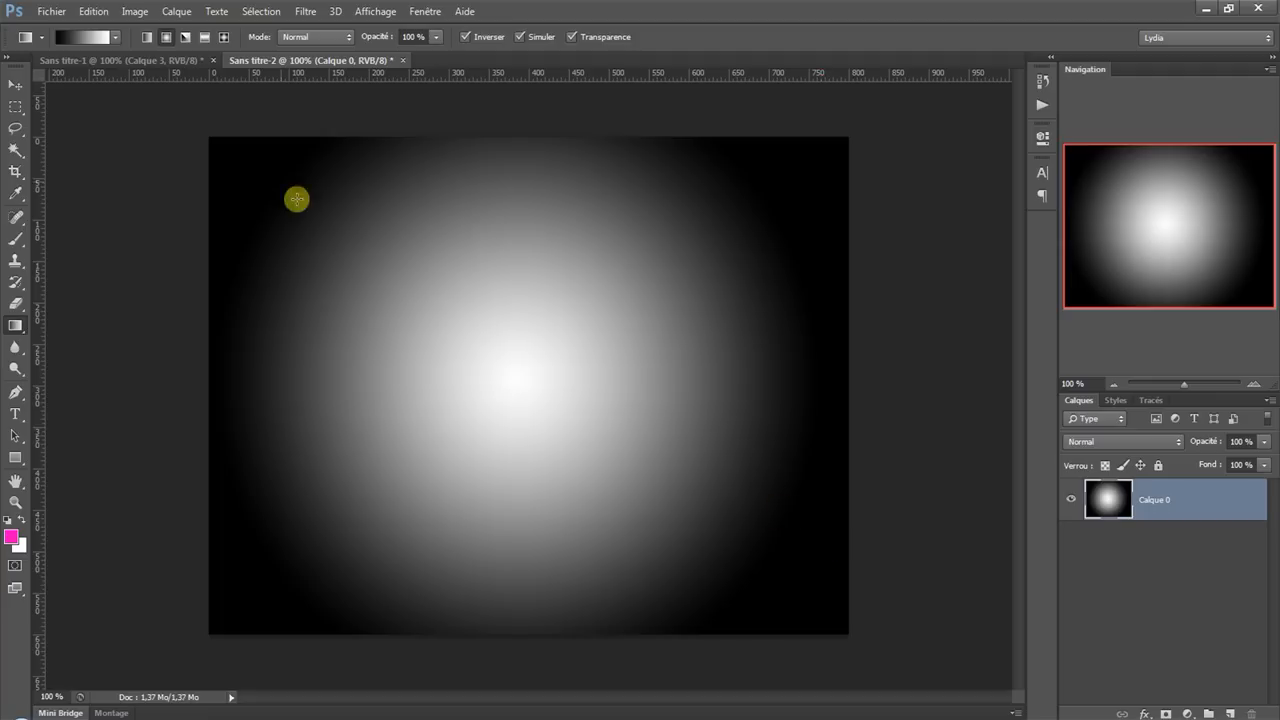
{"action": "left_click", "coordinate": [184, 37]}
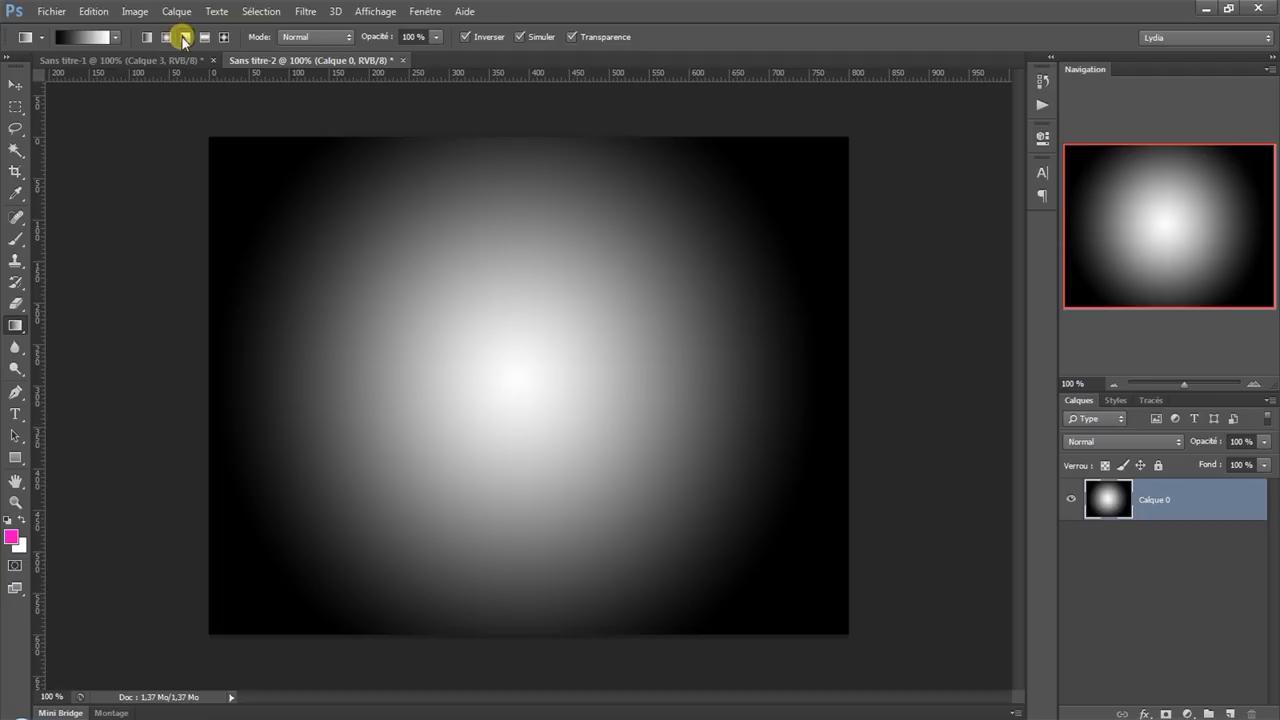
{"action": "left_click_drag", "start_coordinate": [507, 402], "coordinate": [652, 400]}
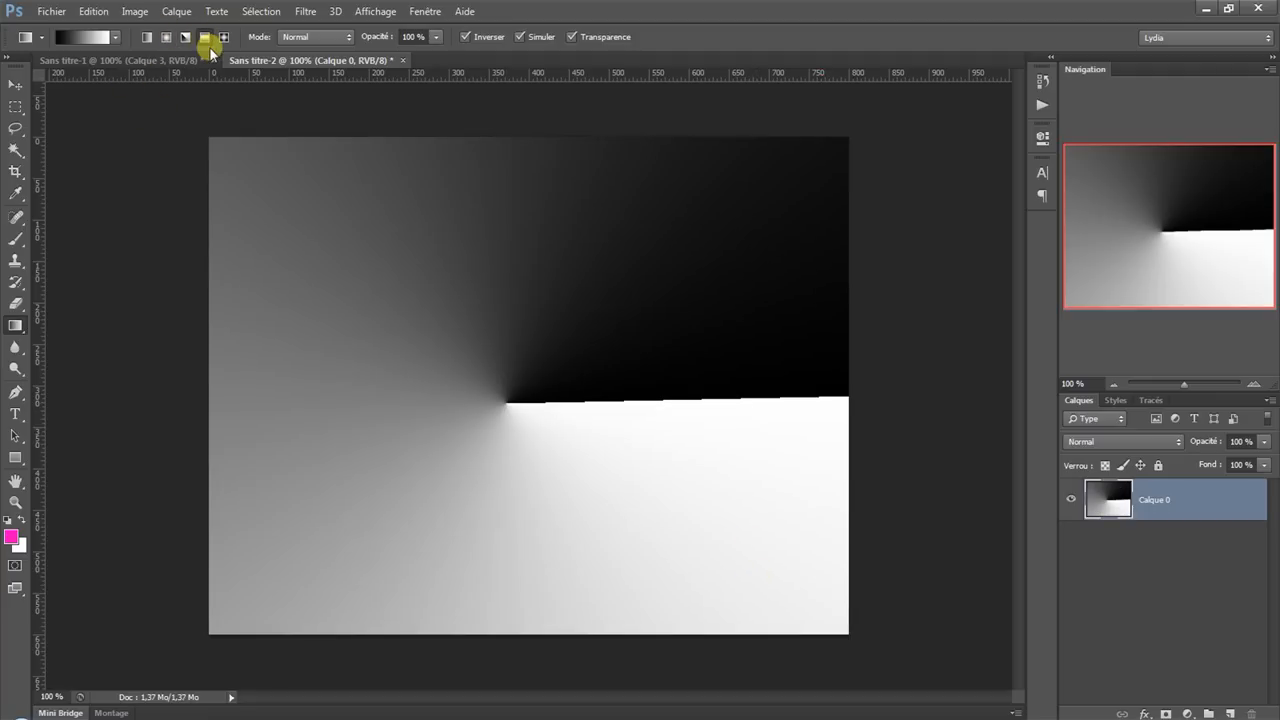
Fill Calque 0 with a narrow horizontal reflected gradient, and cover it with a diamond gradient about 215 px long from near the centre.
{"action": "left_click_drag", "start_coordinate": [535, 218], "coordinate": [537, 489]}
{"action": "left_click_drag", "start_coordinate": [531, 376], "coordinate": [531, 457]}
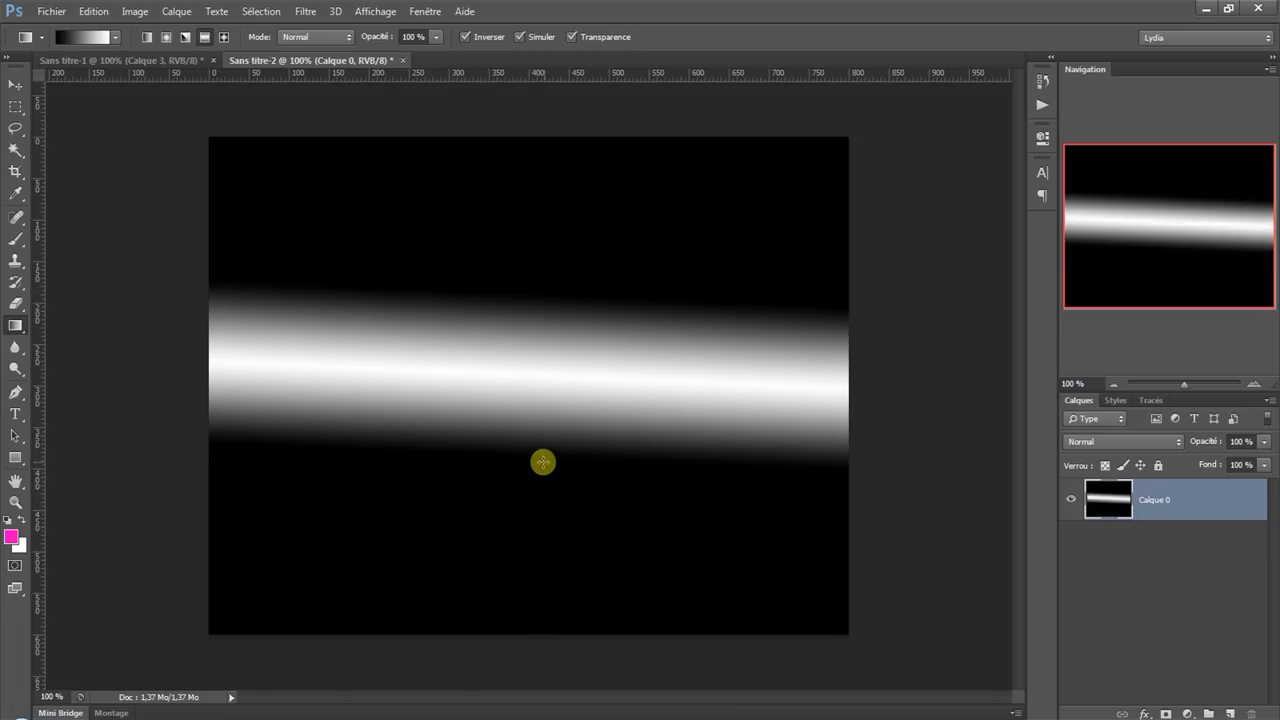
{"action": "left_click", "coordinate": [224, 37]}
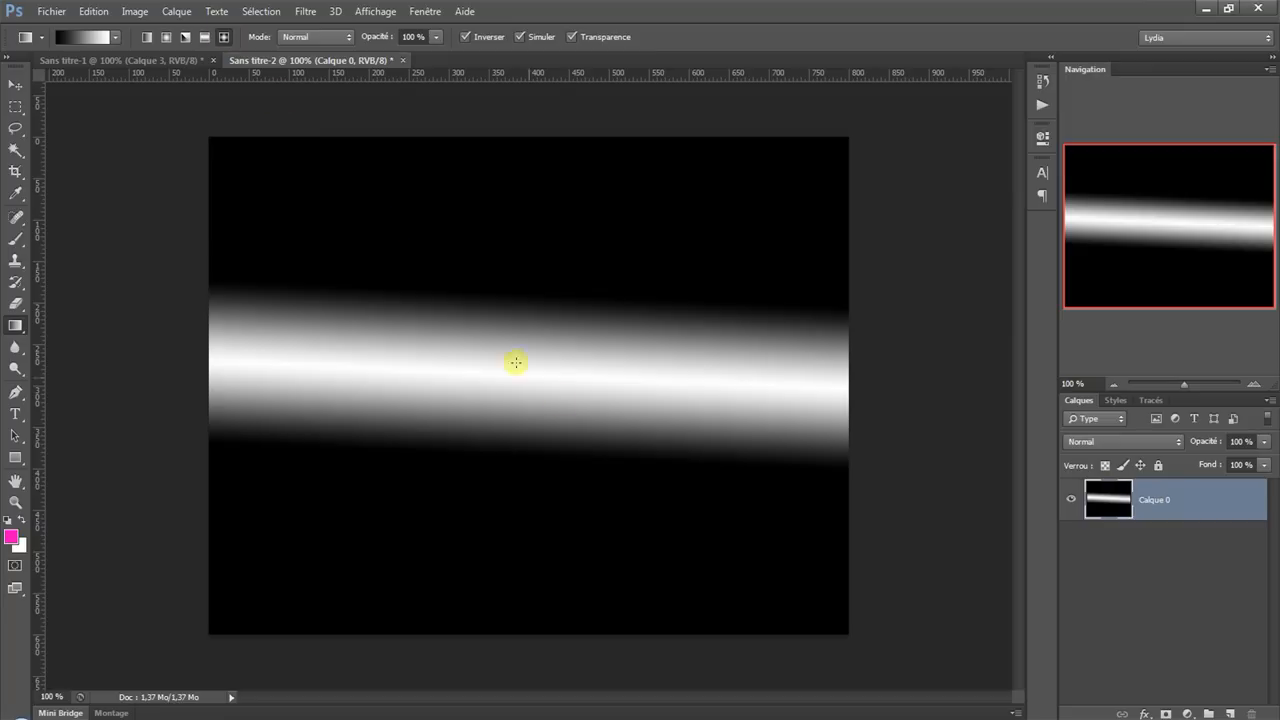
{"action": "left_click_drag", "start_coordinate": [550, 390], "coordinate": [722, 386]}
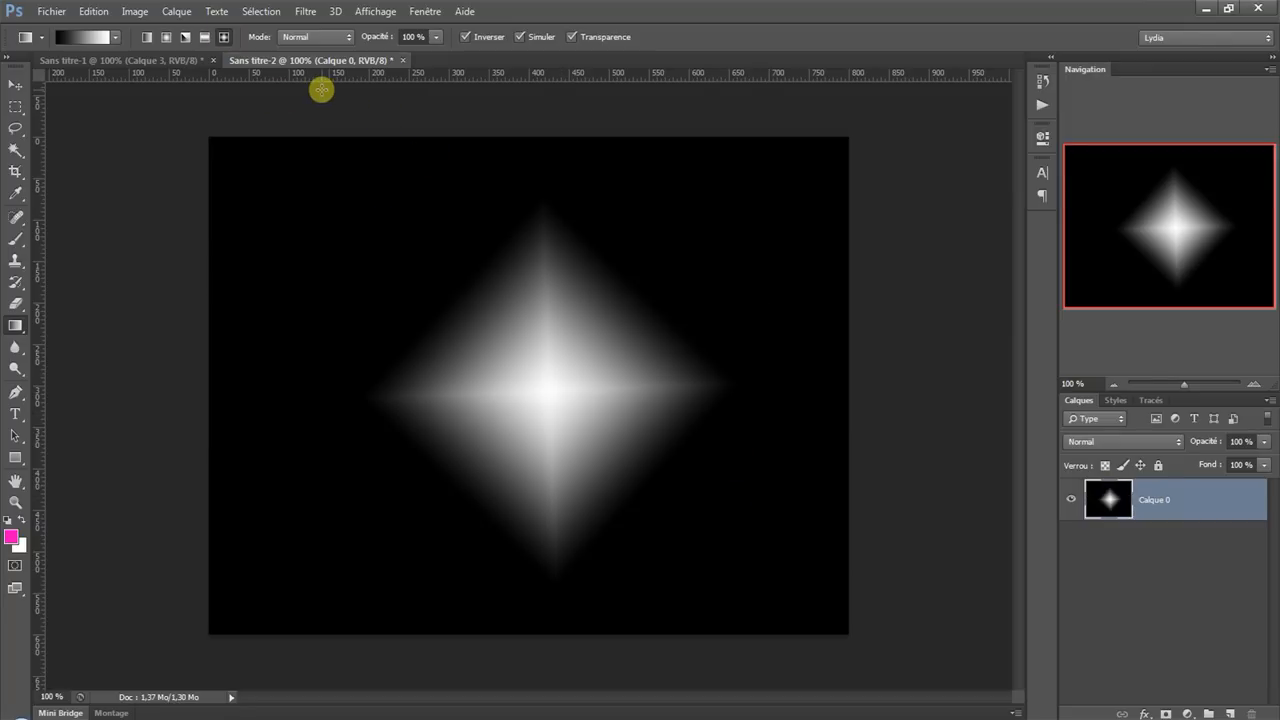
Review the gradient blending modes without changing Normal, and toggle Inverser to compare the gradient directions, leaving it enabled.
{"action": "left_click", "coordinate": [326, 37]}
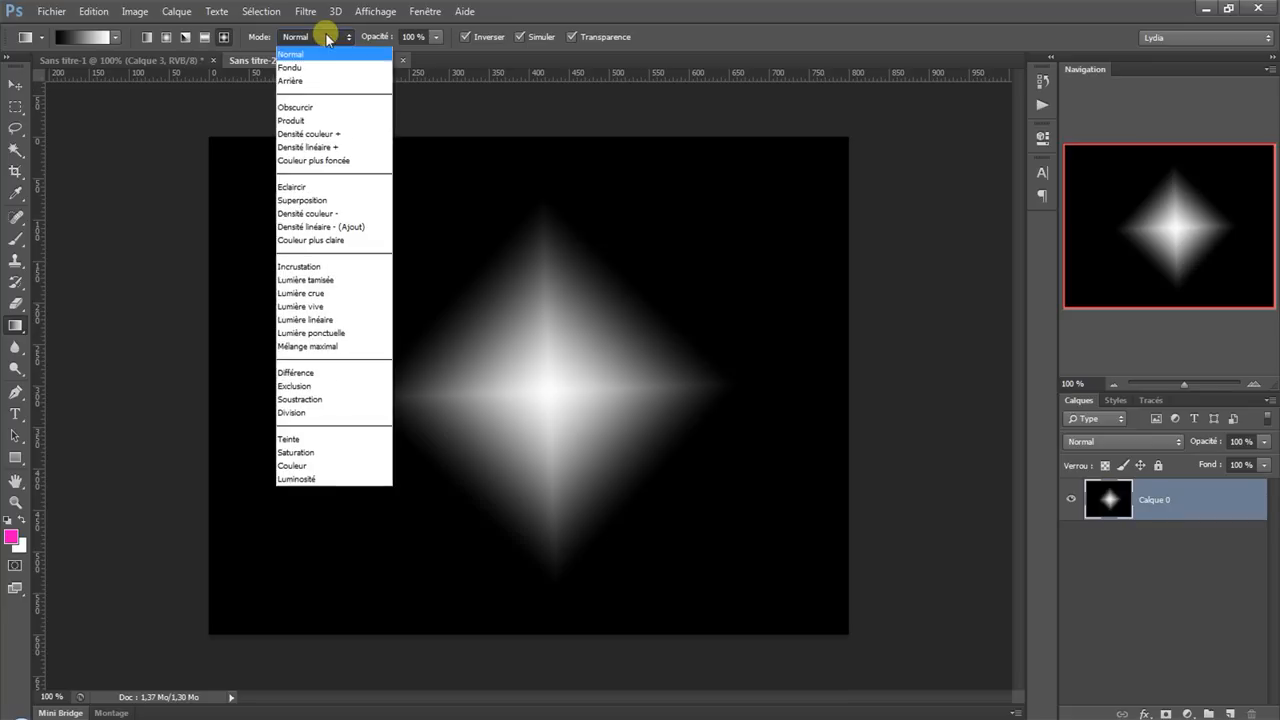
{"action": "left_click", "coordinate": [346, 37]}
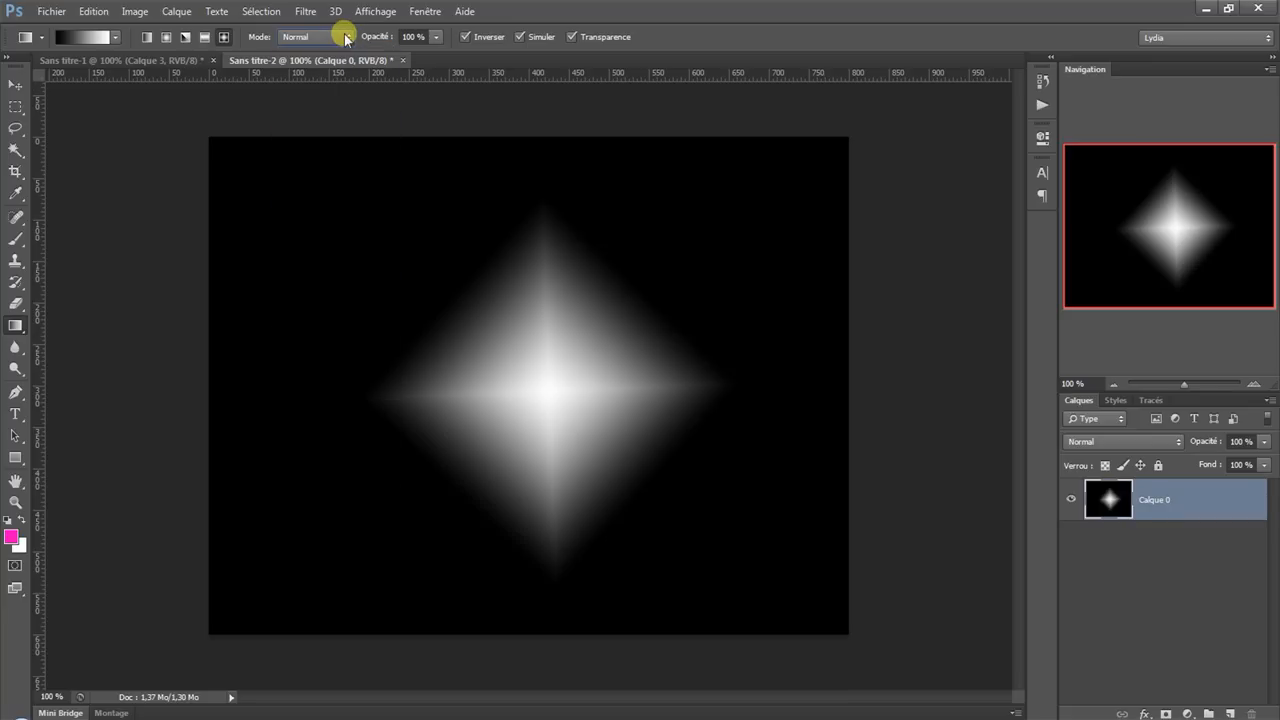
{"action": "left_click", "coordinate": [466, 38]}
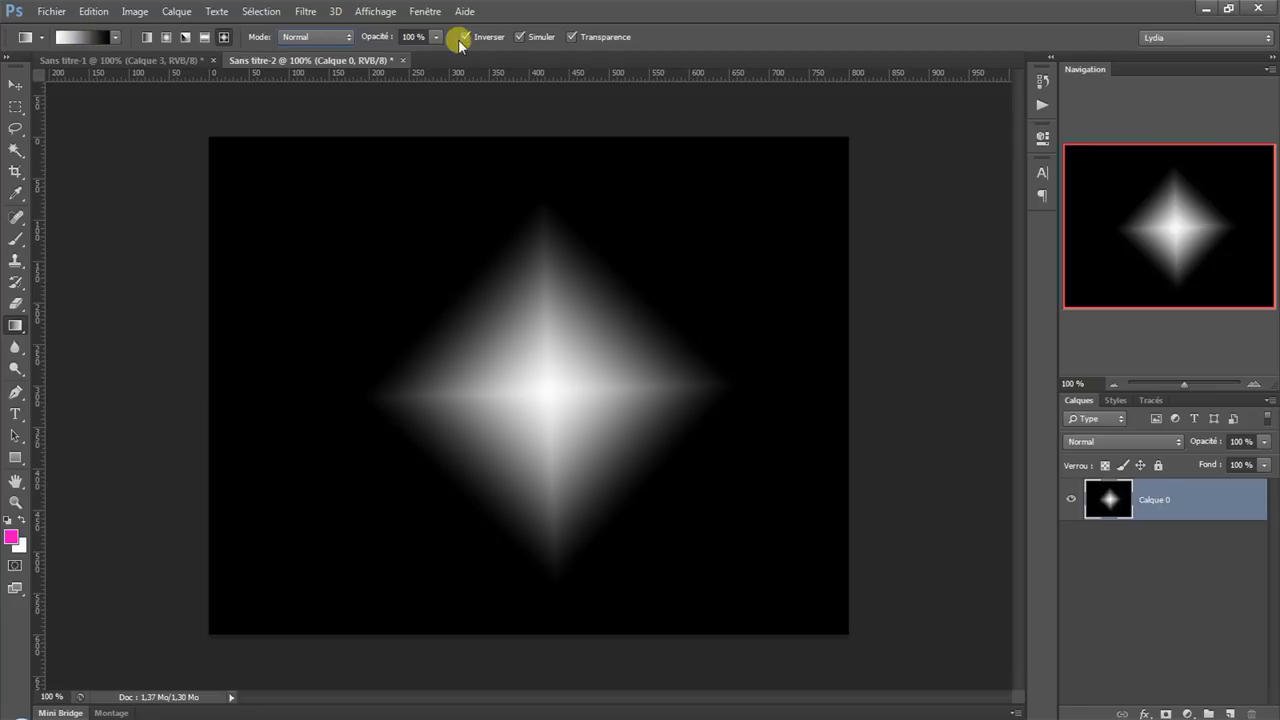
{"action": "left_click", "coordinate": [463, 38]}
{"action": "left_click", "coordinate": [465, 38]}
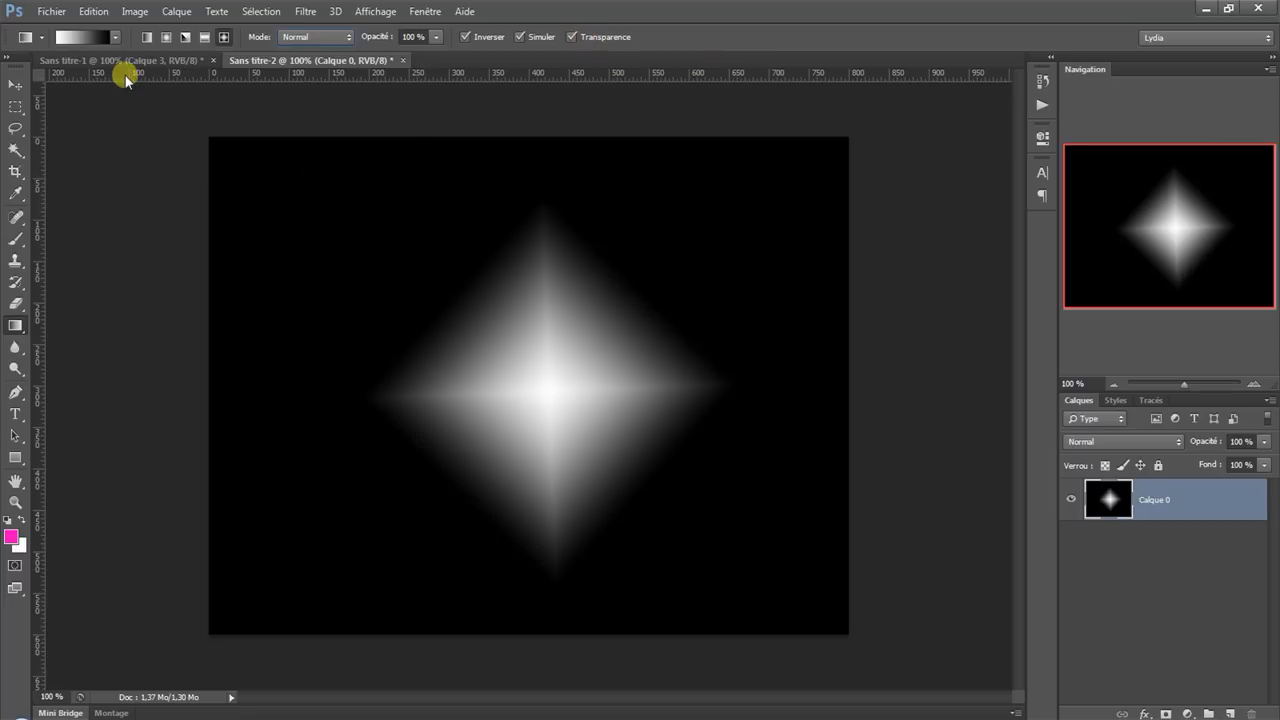
Choose the pink-to-transparent gradient preset and compare it with Transparence off and on, leaving it enabled.
{"action": "left_click", "coordinate": [115, 38]}
{"action": "left_click", "coordinate": [59, 70]}
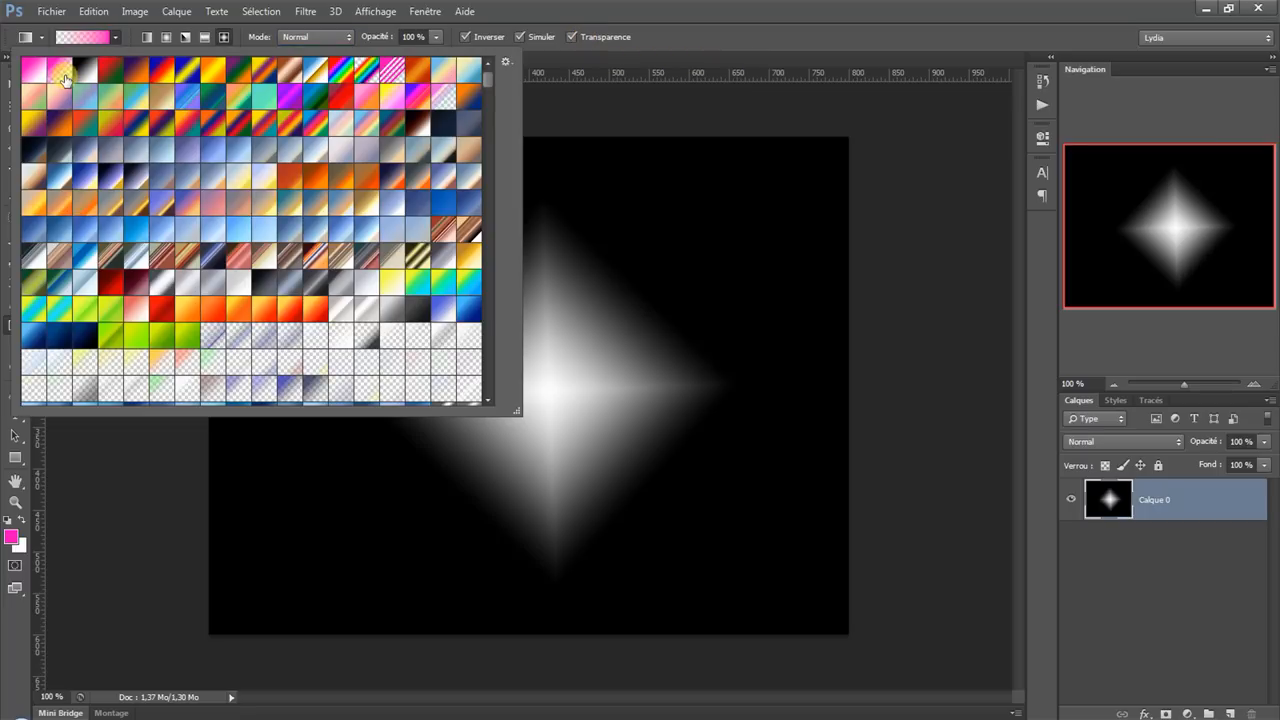
{"action": "left_click", "coordinate": [605, 25]}
{"action": "left_click", "coordinate": [571, 38]}
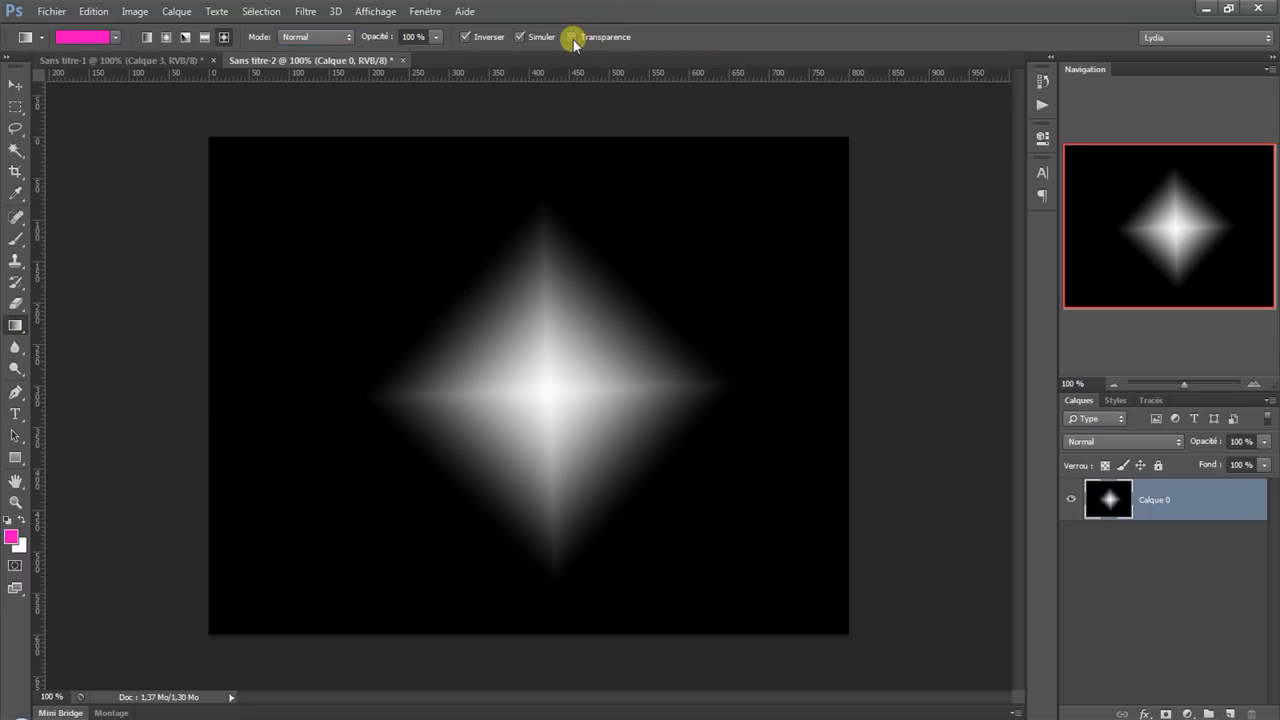
{"action": "left_click", "coordinate": [573, 40]}
{"action": "left_click", "coordinate": [572, 40]}
{"action": "left_click", "coordinate": [571, 38]}
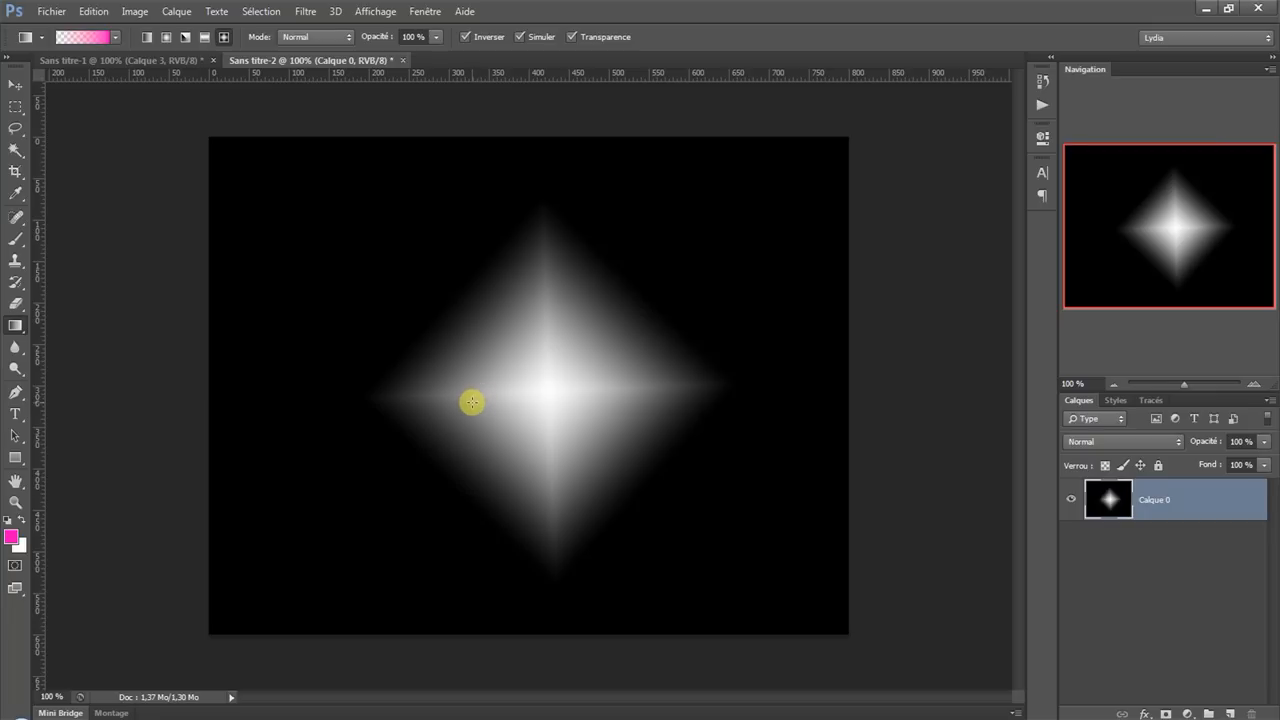
Draw a diamond gradient about 100 px long on Calque 0, and switch to a radial gradient drawn about 780 px across the canvas.
{"action": "left_click_drag", "start_coordinate": [472, 402], "coordinate": [535, 458]}
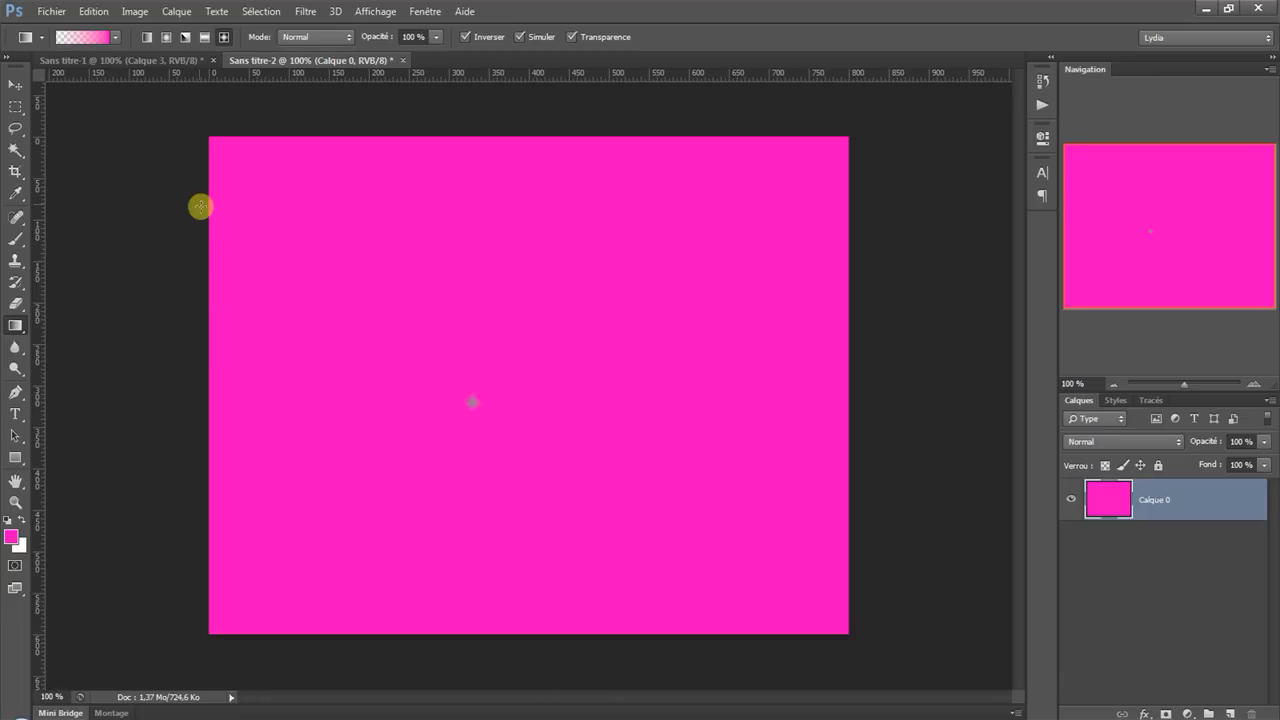
{"action": "left_click", "coordinate": [166, 37]}
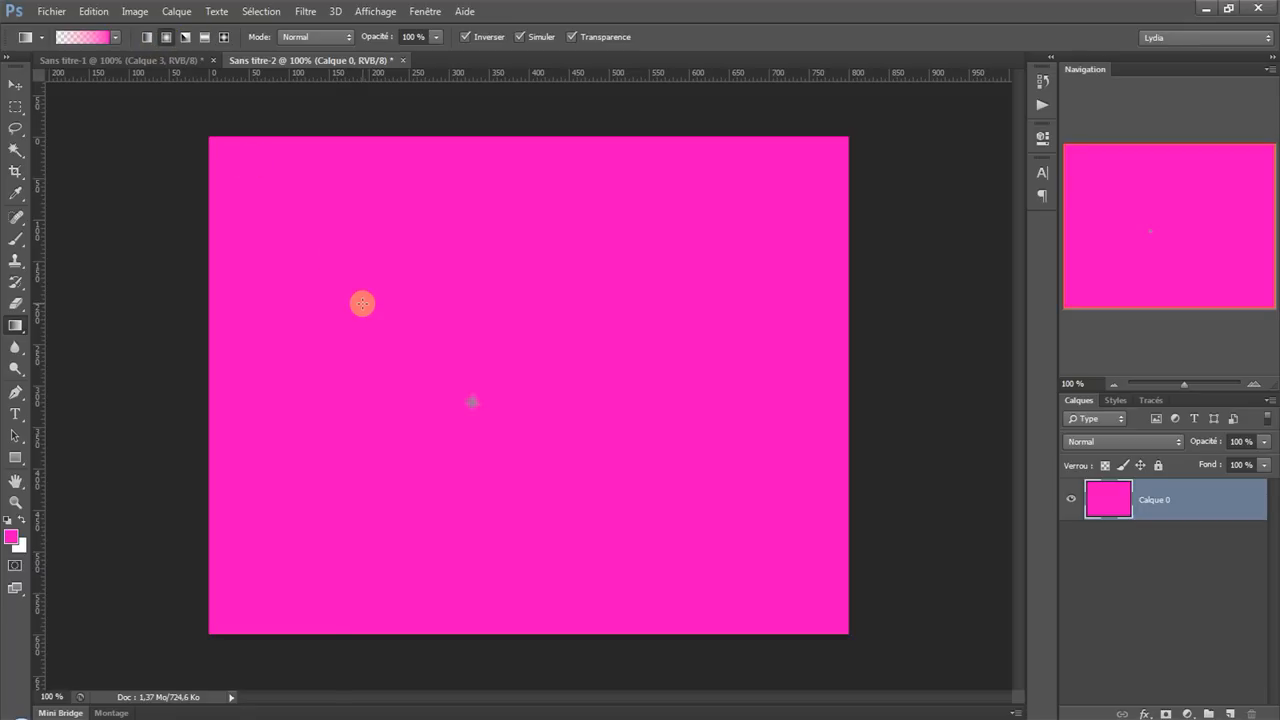
{"action": "left_click_drag", "start_coordinate": [211, 382], "coordinate": [836, 373]}
Replace Calque 0 with a new empty layer and draw a radial pink-to-transparent gradient about 770 px across it from its left side.
{"action": "left_click", "coordinate": [1230, 714]}
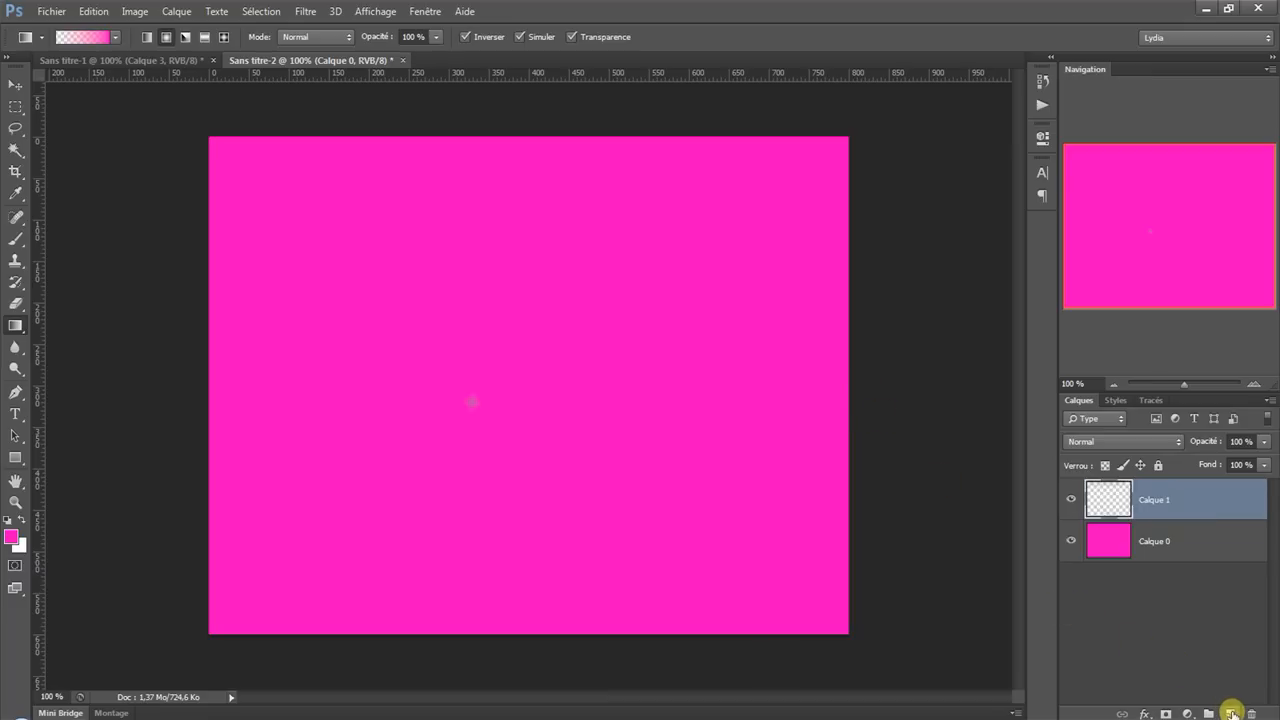
{"action": "left_click_drag", "start_coordinate": [1190, 535], "coordinate": [1250, 714]}
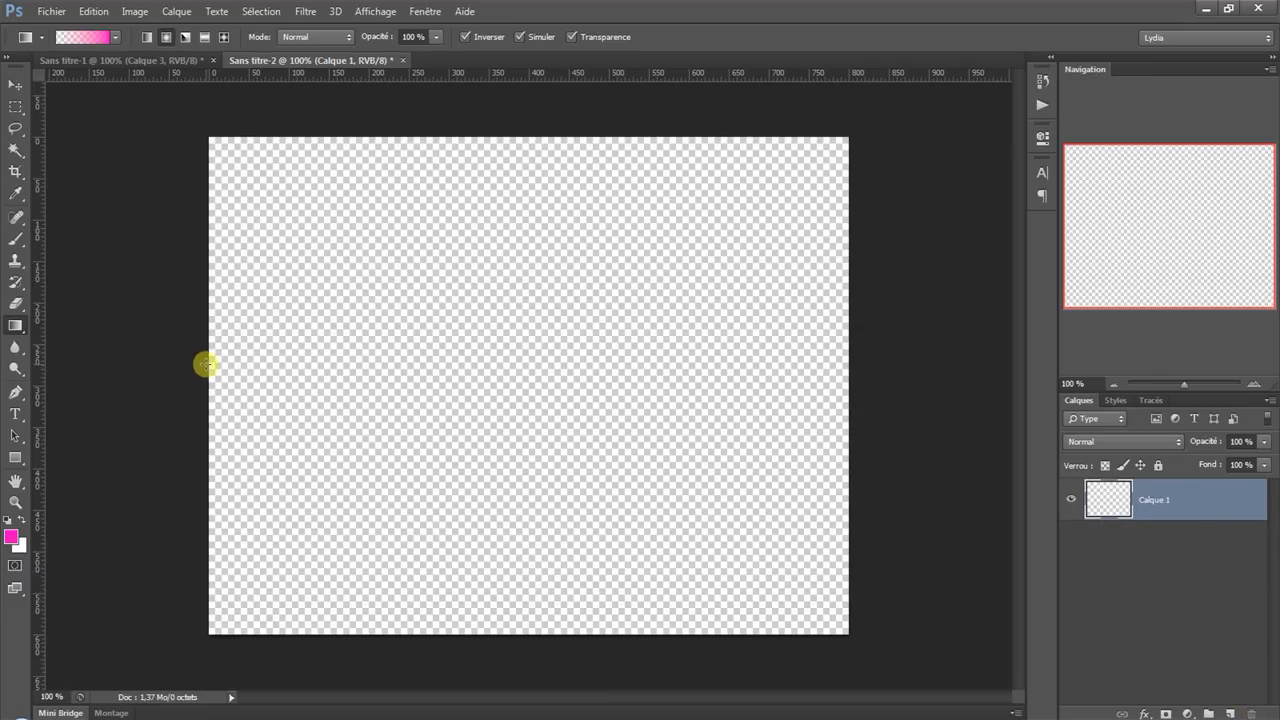
{"action": "left_click_drag", "start_coordinate": [219, 368], "coordinate": [832, 371]}
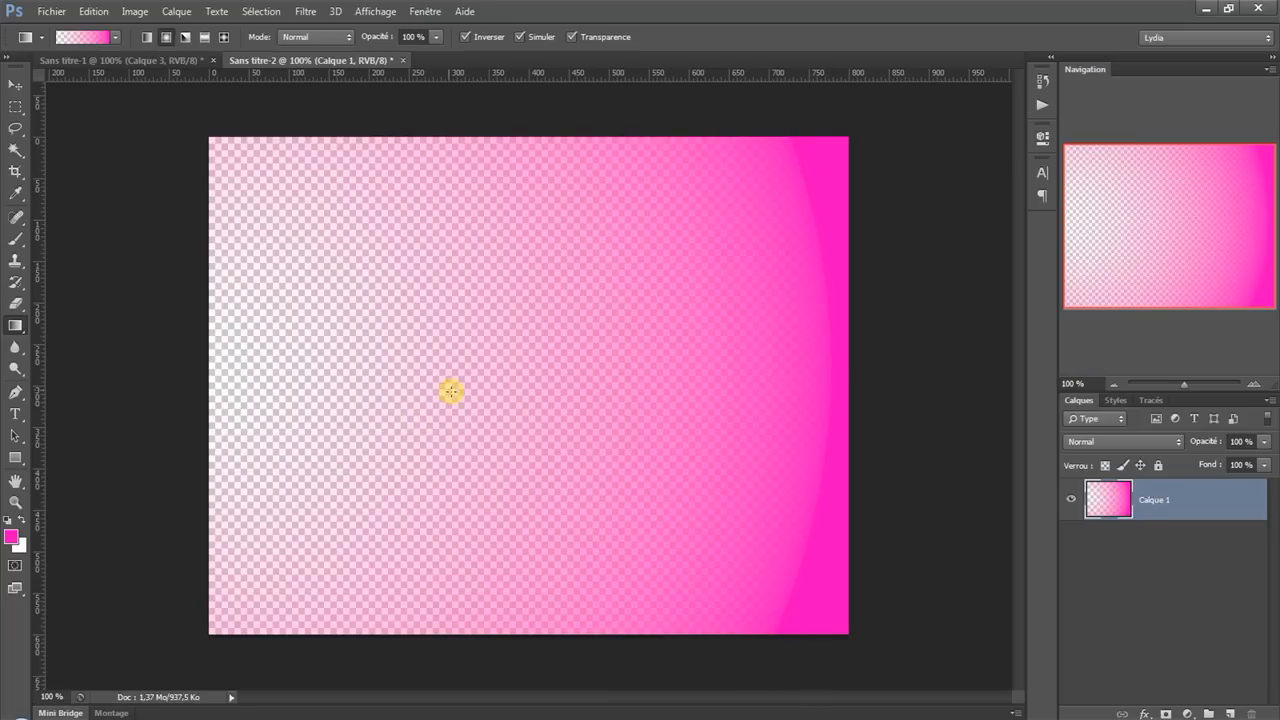
Try radial gradients between about 100 and 570 px long from the centre of Calque 1, and undo the last one.
{"action": "mouse_move", "coordinate": [541, 379]}
{"action": "left_mouse_down"}
{"action": "mouse_move", "coordinate": [840, 380]}
{"action": "mouse_move", "coordinate": [813, 346]}
{"action": "mouse_move", "coordinate": [303, 154]}
{"action": "mouse_move", "coordinate": [579, 485]}
{"action": "mouse_move", "coordinate": [397, 294]}
{"action": "mouse_move", "coordinate": [826, 323]}
{"action": "mouse_move", "coordinate": [869, 400]}
{"action": "mouse_move", "coordinate": [838, 384]}
{"action": "left_mouse_up"}
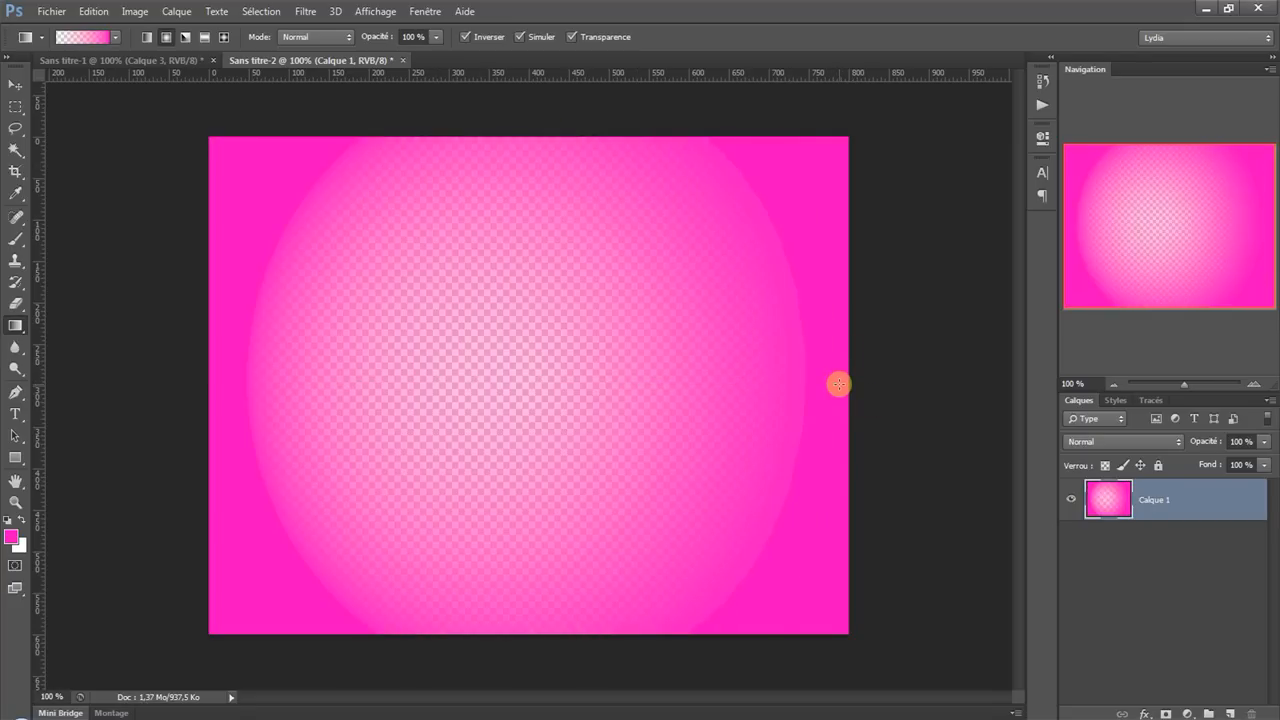
{"action": "left_click_drag", "start_coordinate": [541, 365], "coordinate": [664, 366]}
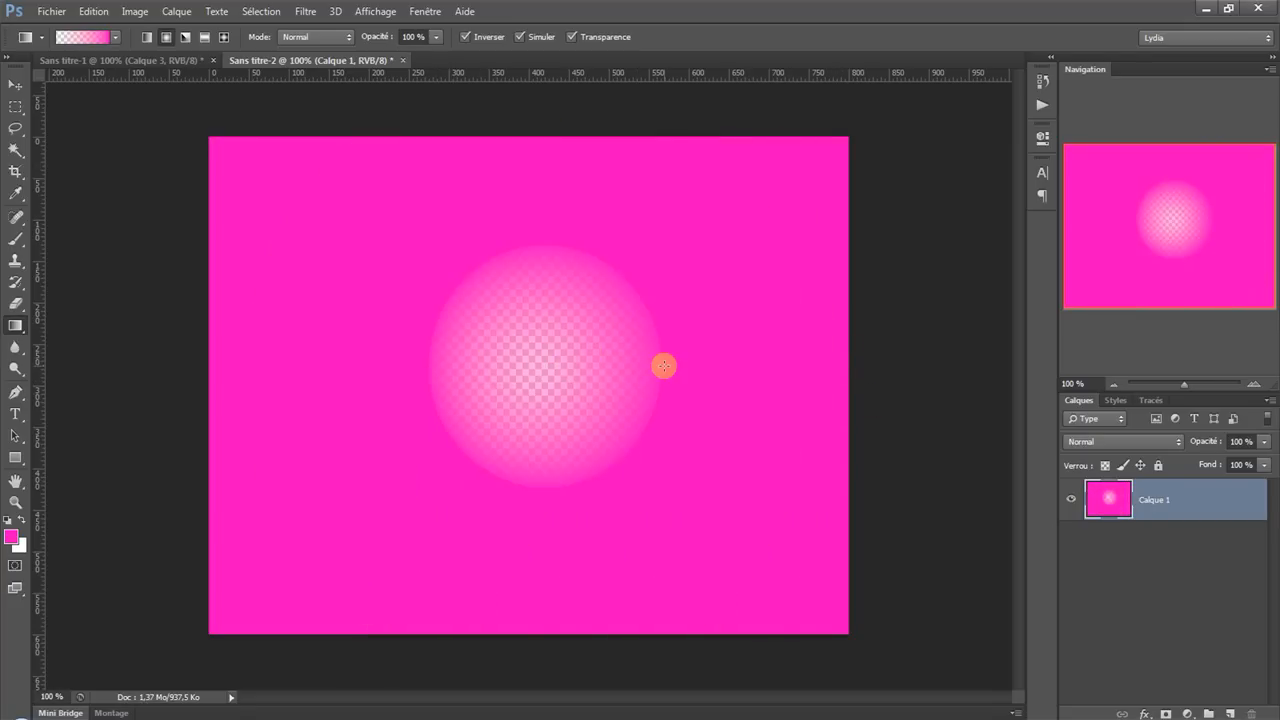
{"action": "left_click_drag", "start_coordinate": [553, 358], "coordinate": [790, 362]}
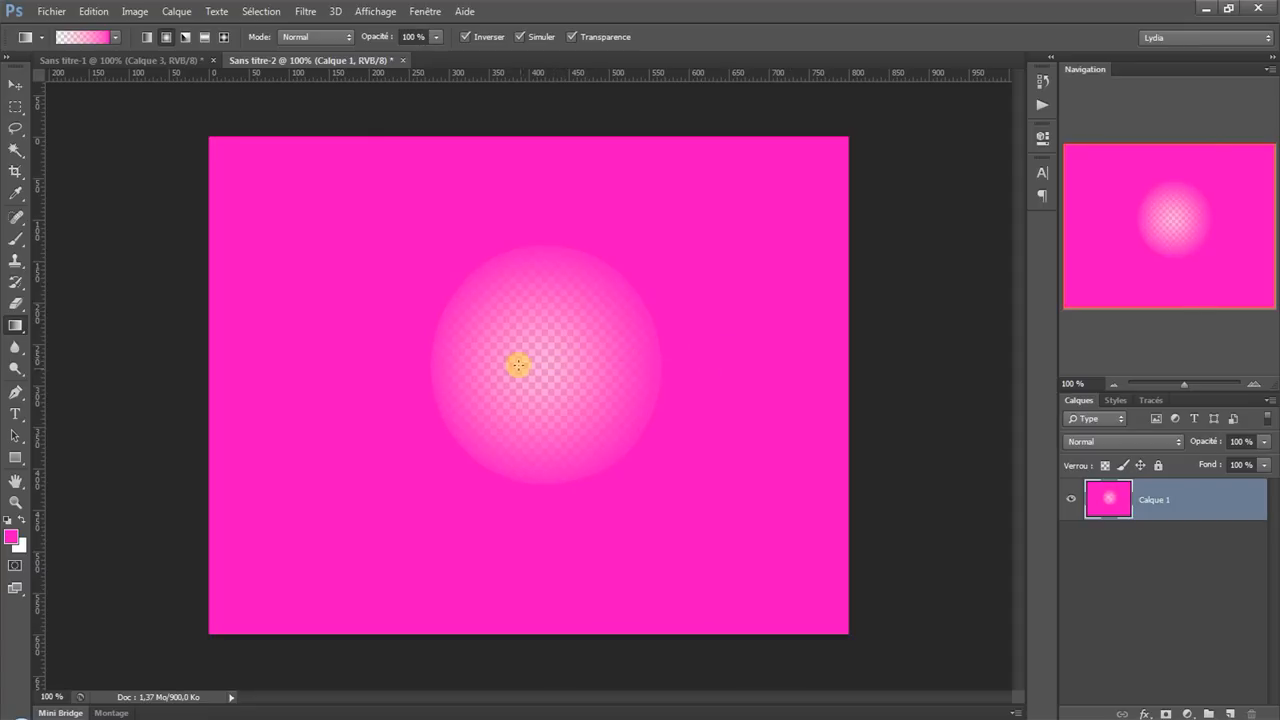
{"action": "left_click_drag", "start_coordinate": [546, 382], "coordinate": [626, 382]}
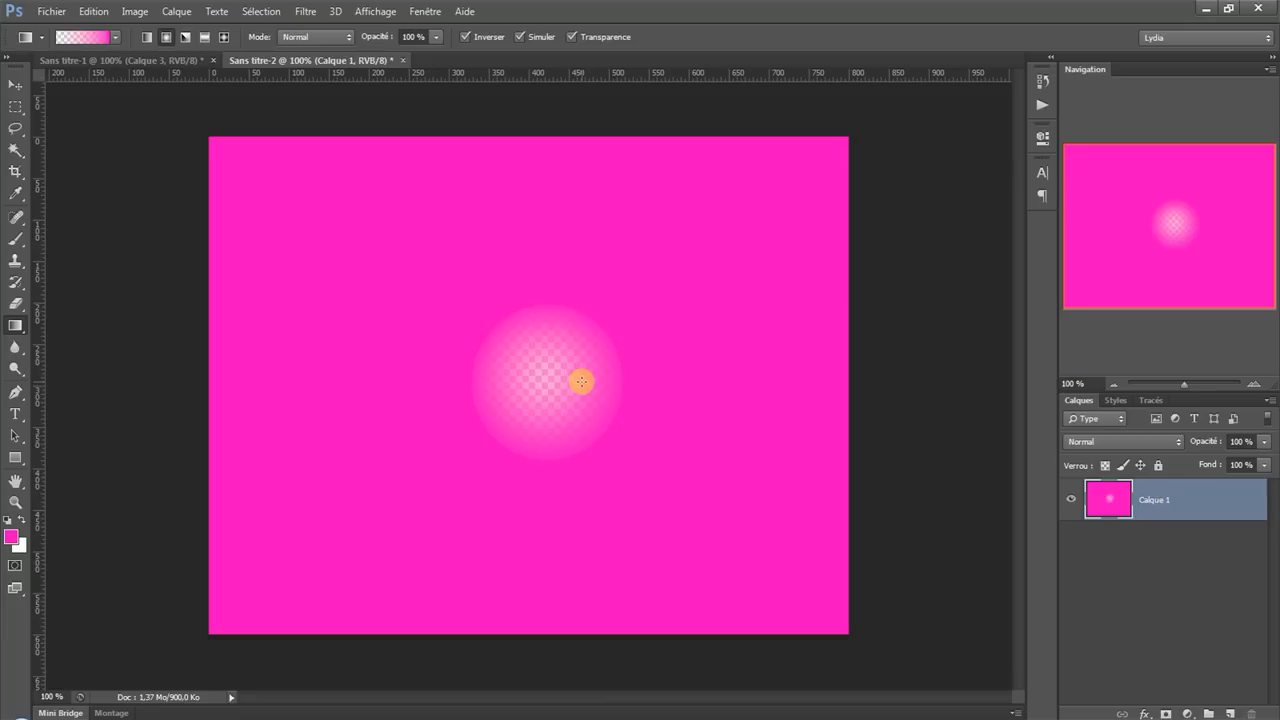
{"action": "left_click_drag", "start_coordinate": [548, 382], "coordinate": [906, 392]}
{"action": "left_click_drag", "start_coordinate": [524, 383], "coordinate": [978, 384]}
{"action": "left_click_drag", "start_coordinate": [573, 379], "coordinate": [662, 386]}
{"action": "key", "text": "ctrl+z"}
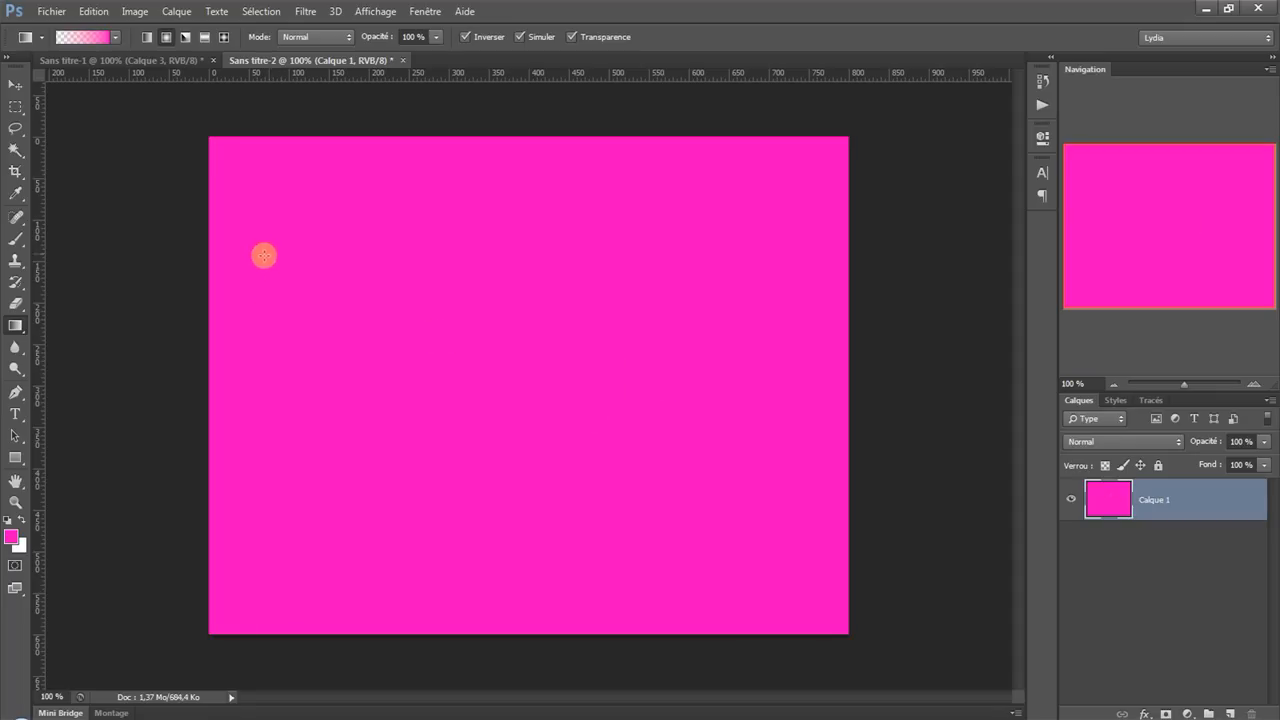
Replace Calque 1 with a new empty layer and draw a radial gradient about 580 px long from its centre past the right edge.
{"action": "left_click", "coordinate": [1231, 714]}
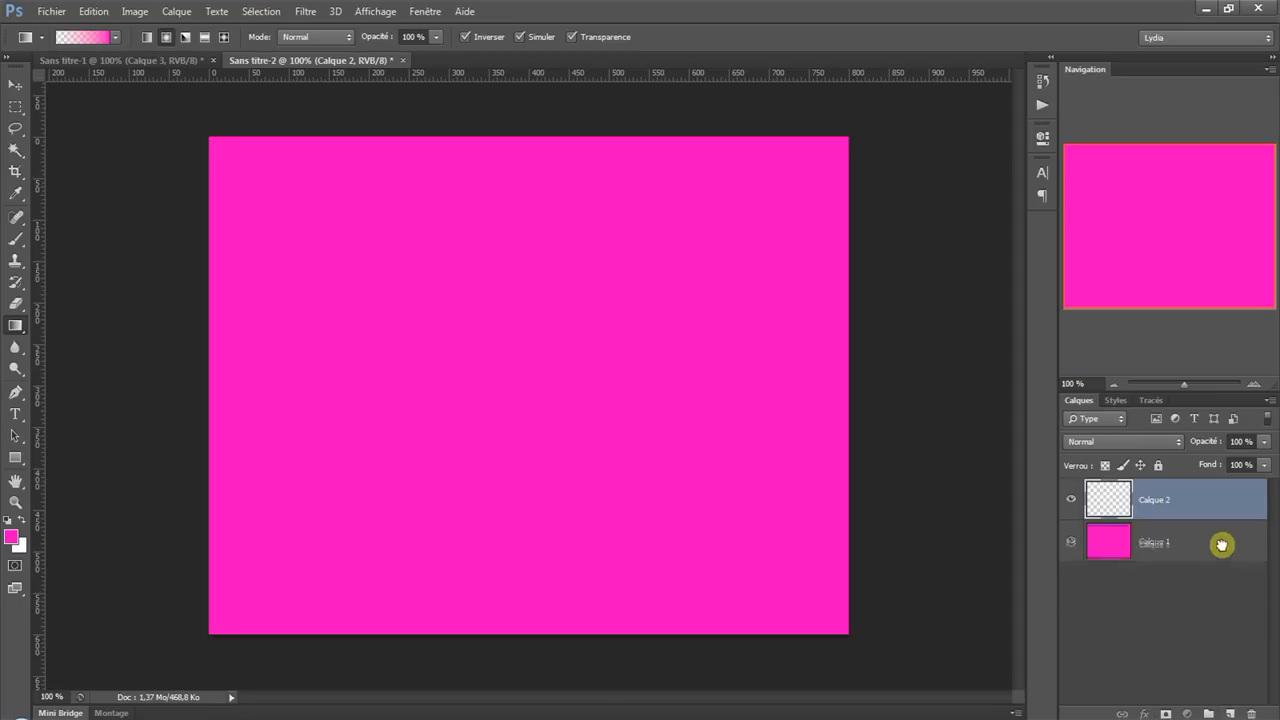
{"action": "left_click_drag", "start_coordinate": [1220, 537], "coordinate": [1251, 714]}
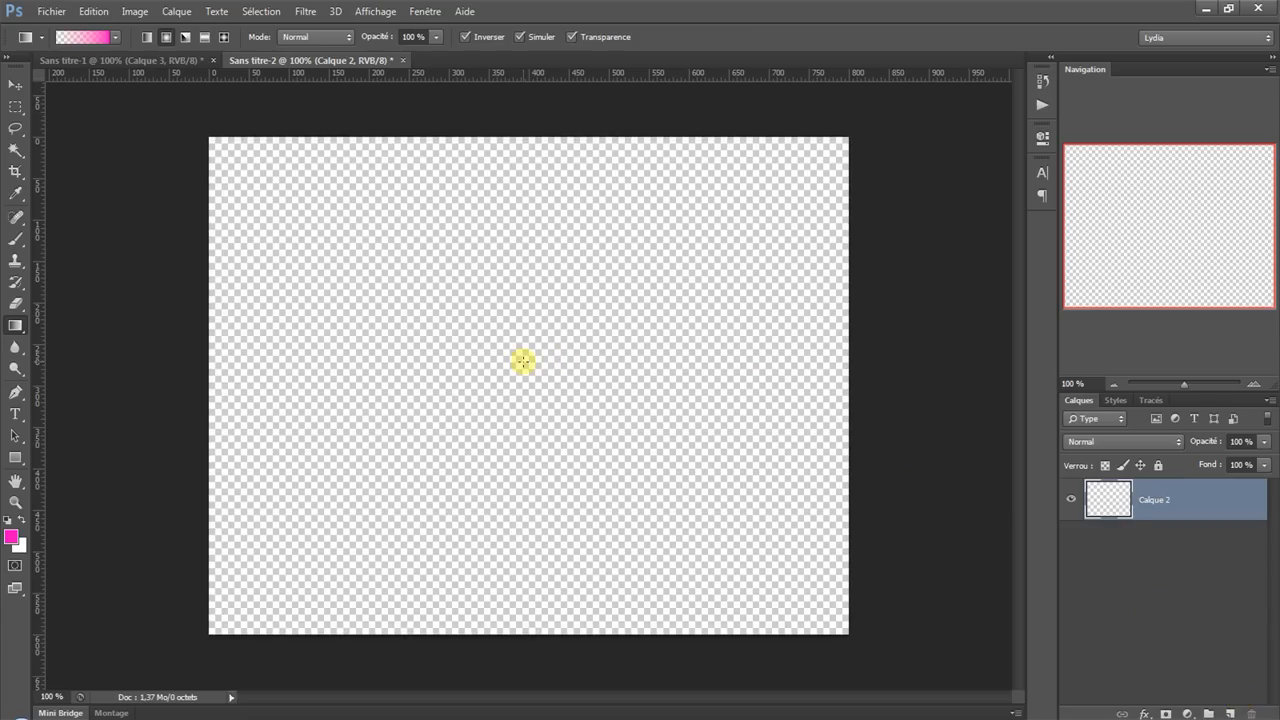
{"action": "left_click_drag", "start_coordinate": [523, 361], "coordinate": [987, 362]}
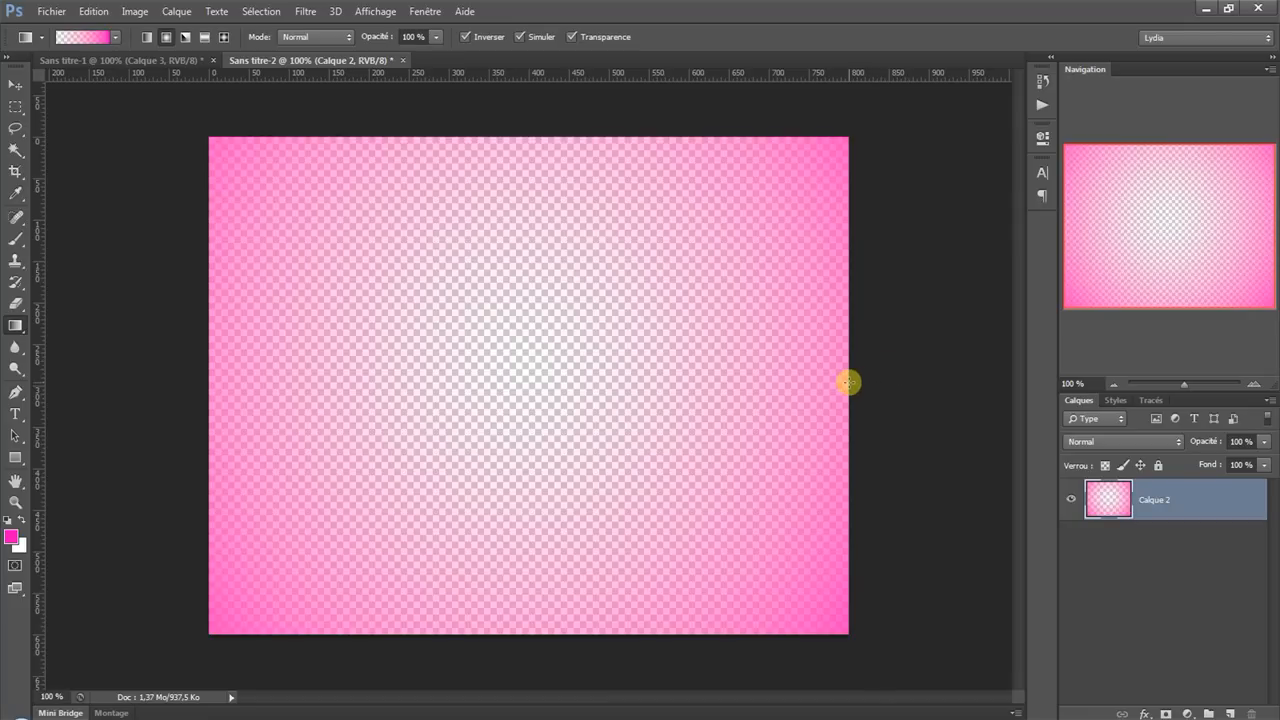
Create a new white document with the proposed settings and convert its background into the regular layer Calque 0.
{"action": "left_click", "coordinate": [51, 12]}
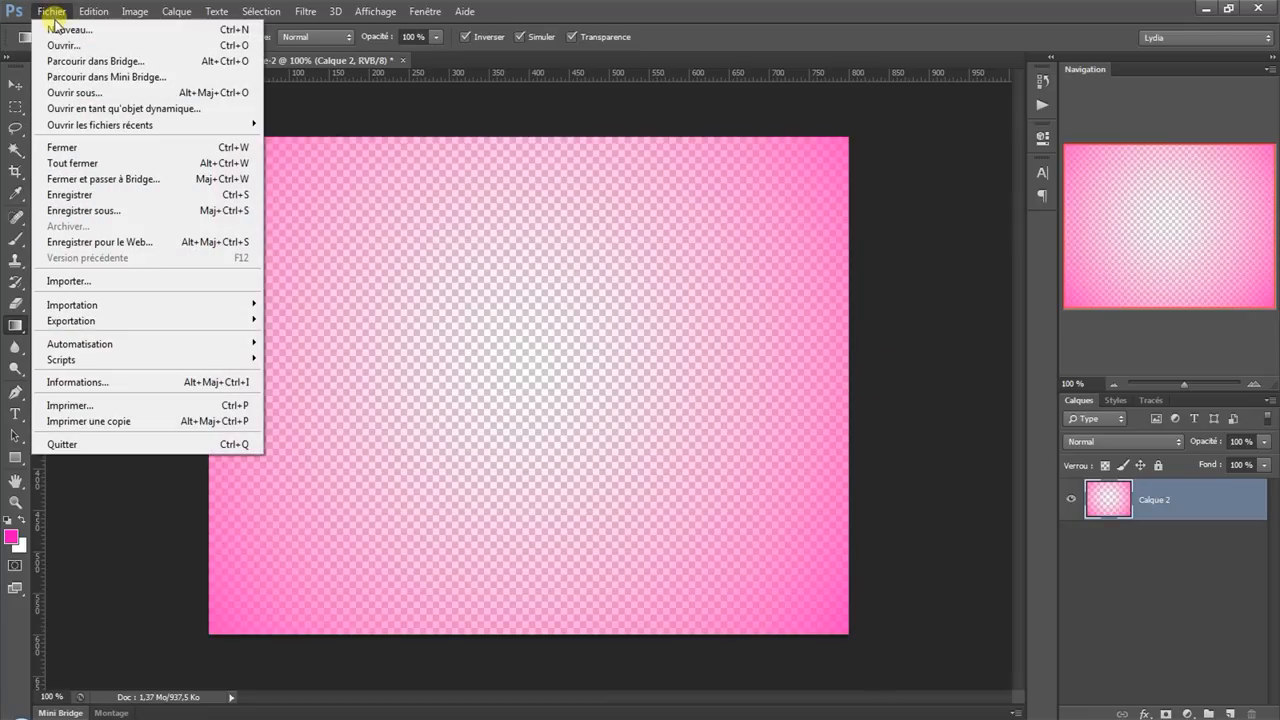
{"action": "left_click", "coordinate": [64, 29]}
{"action": "left_click", "coordinate": [856, 180]}
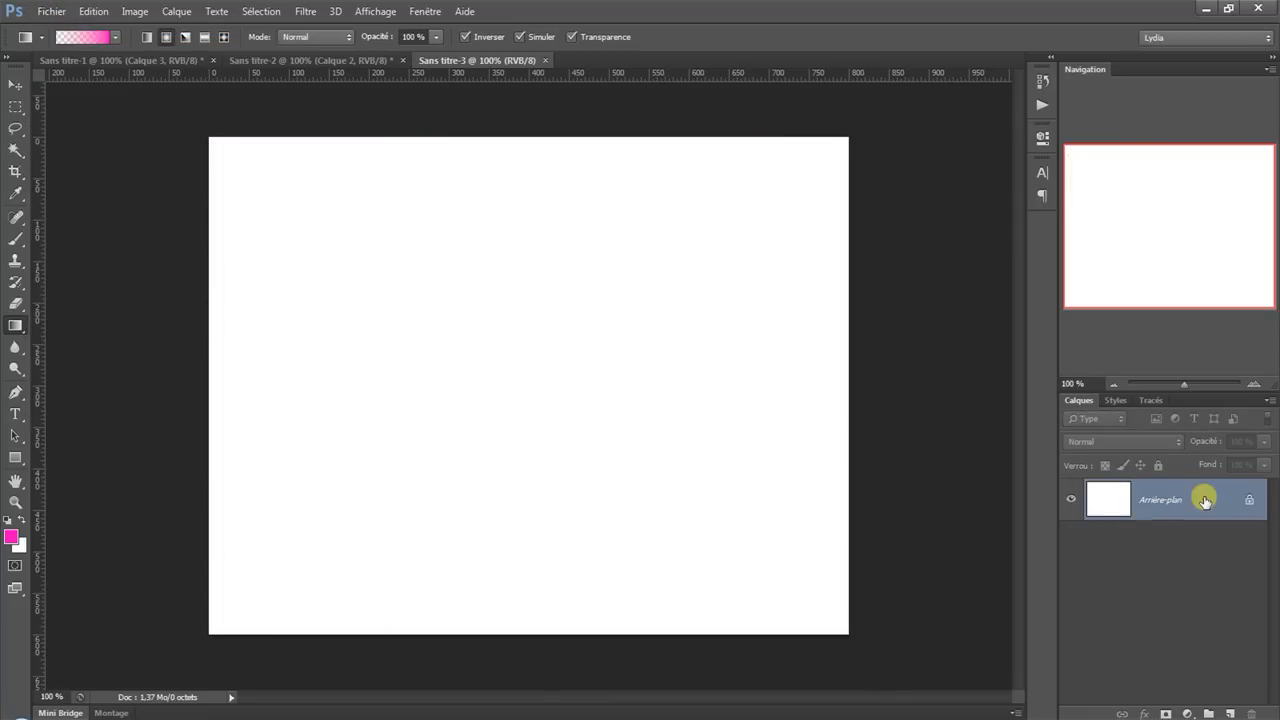
{"action": "double_click", "coordinate": [1195, 488]}
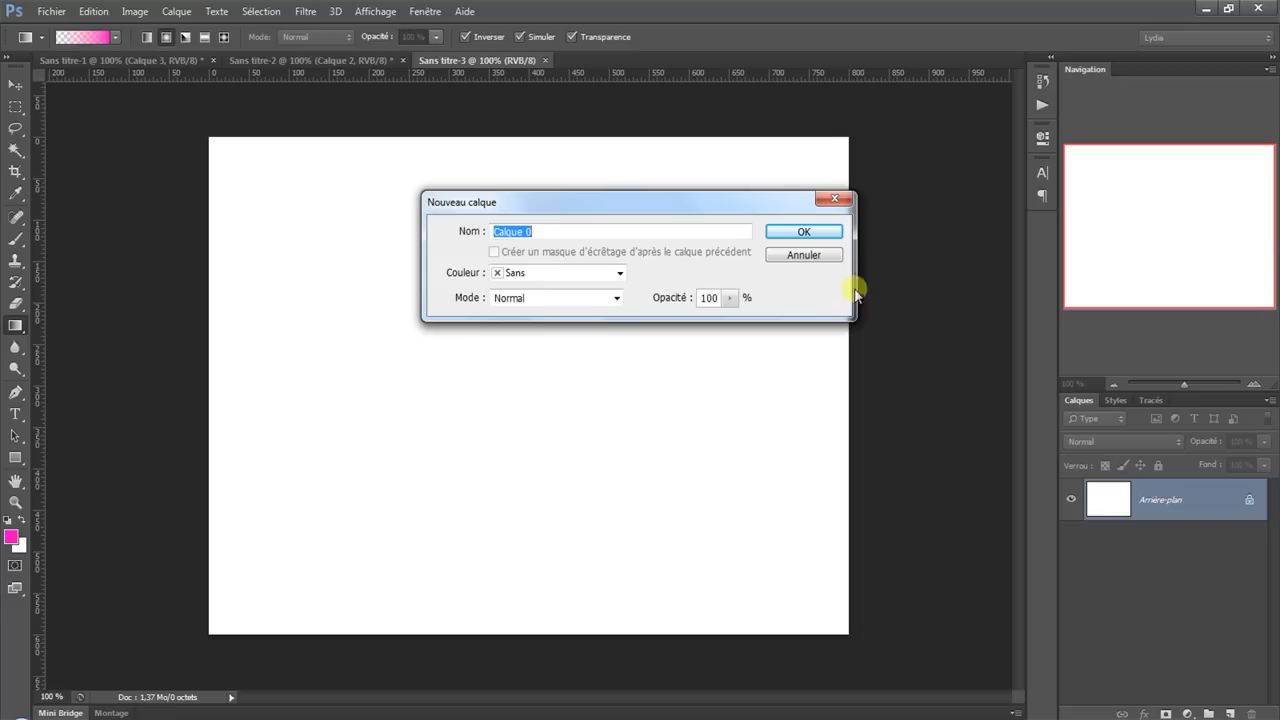
{"action": "left_click", "coordinate": [821, 234]}
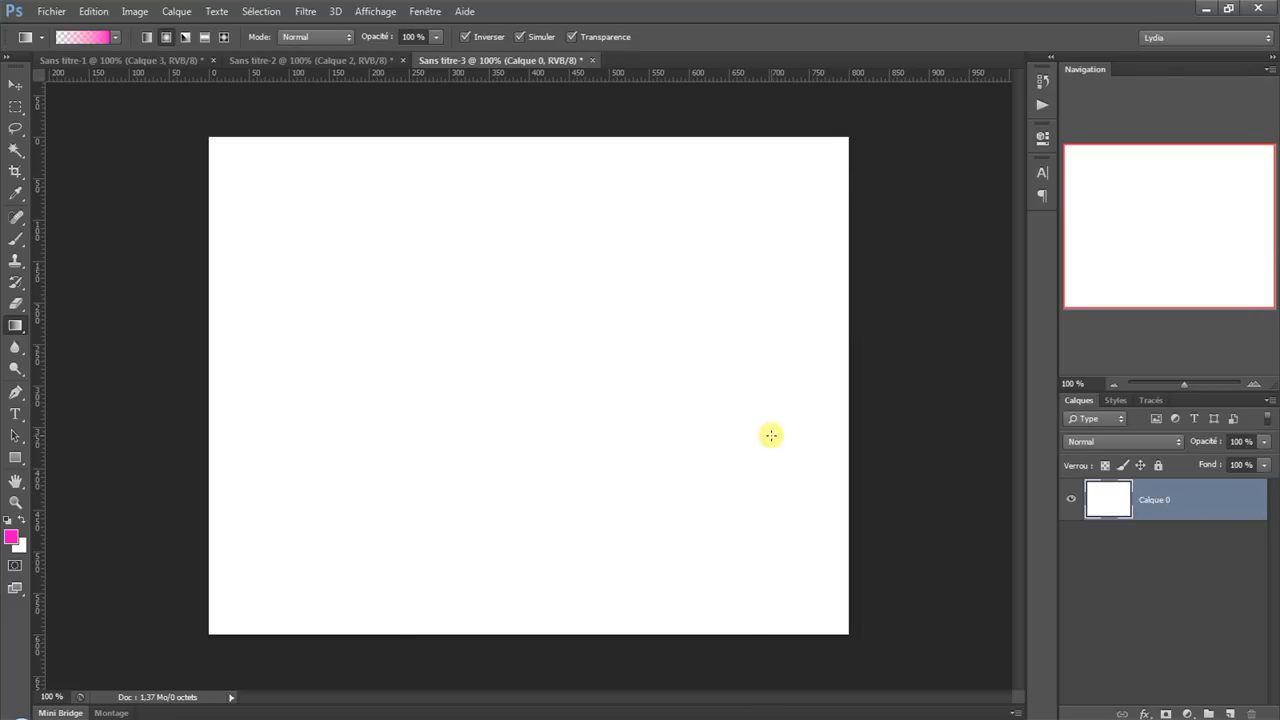
Add a violet 7a53ea colour stop at 43% to the pink-to-transparent gradient and save it as a new preset.
{"action": "left_click", "coordinate": [86, 40]}
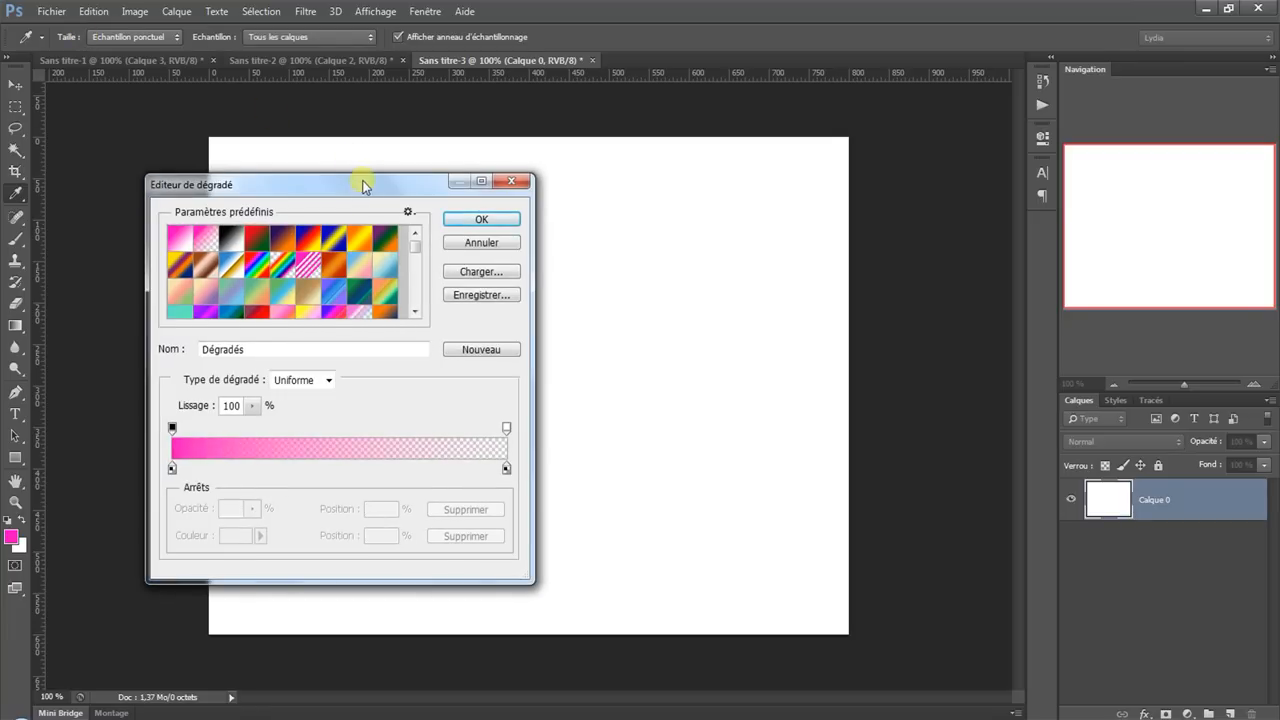
{"action": "left_click_drag", "start_coordinate": [365, 186], "coordinate": [553, 184]}
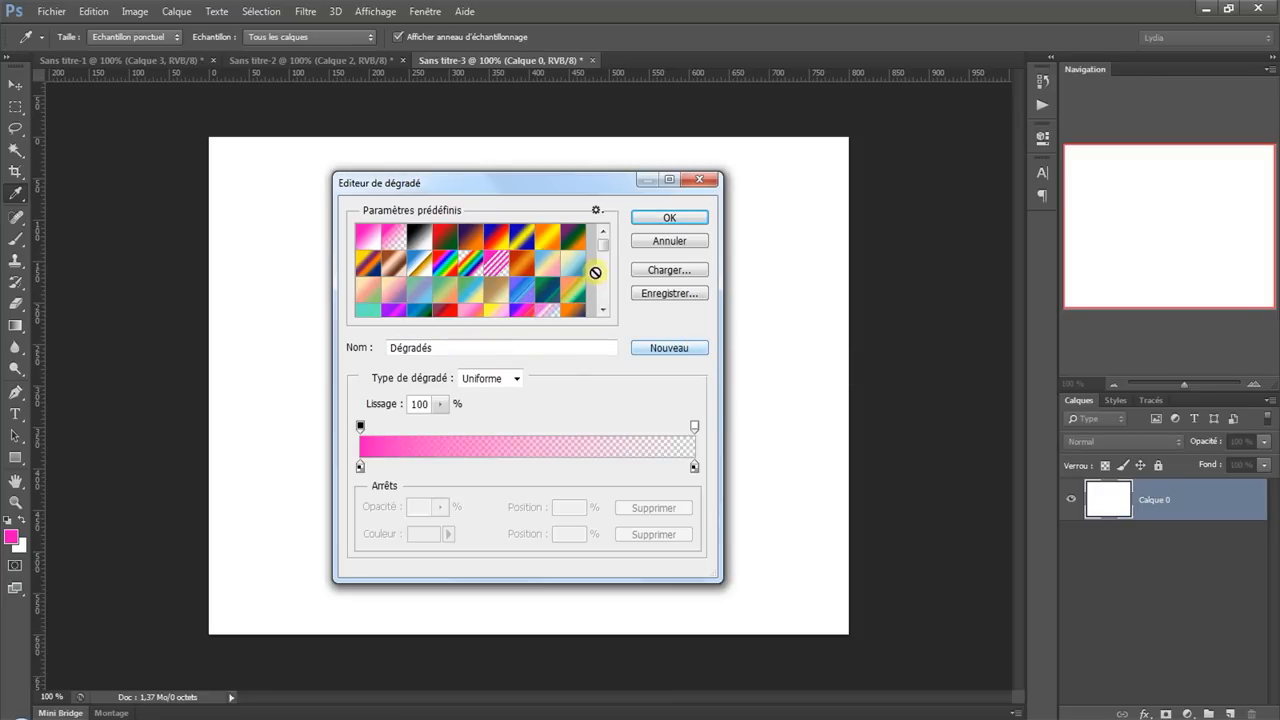
{"action": "left_click_drag", "start_coordinate": [606, 245], "coordinate": [603, 298]}
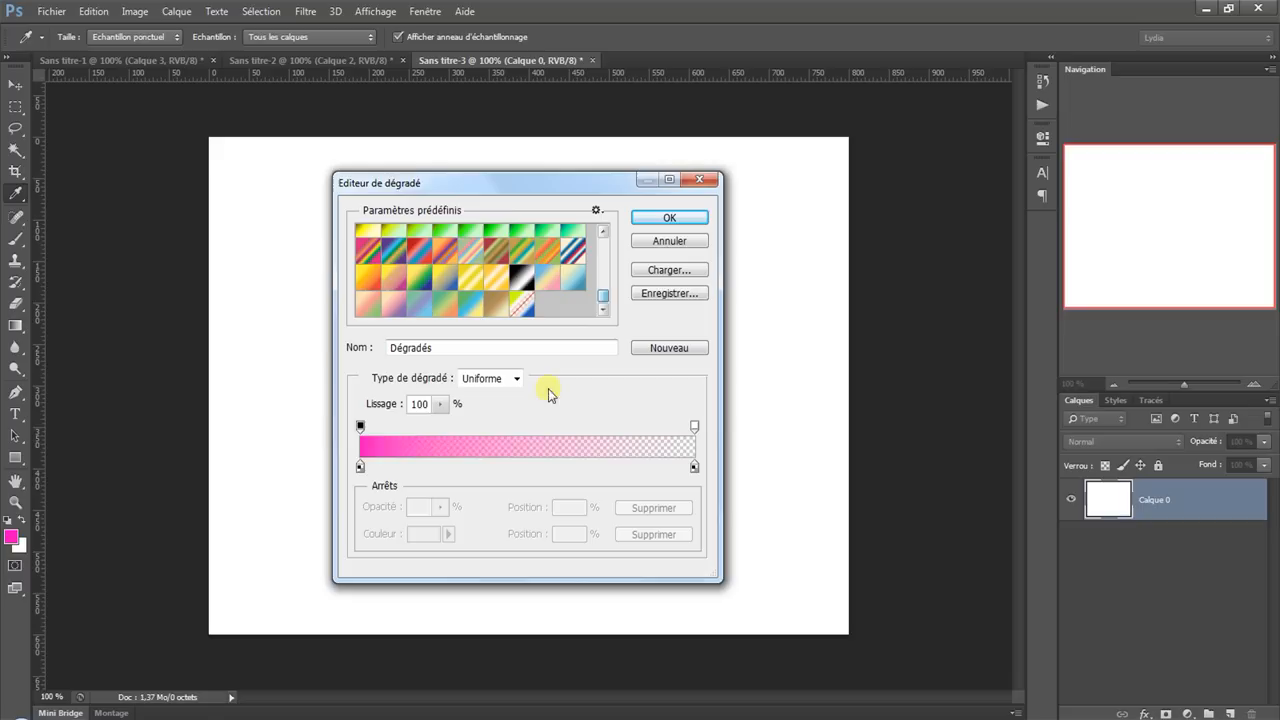
{"action": "left_click", "coordinate": [504, 466]}
{"action": "left_click", "coordinate": [433, 536]}
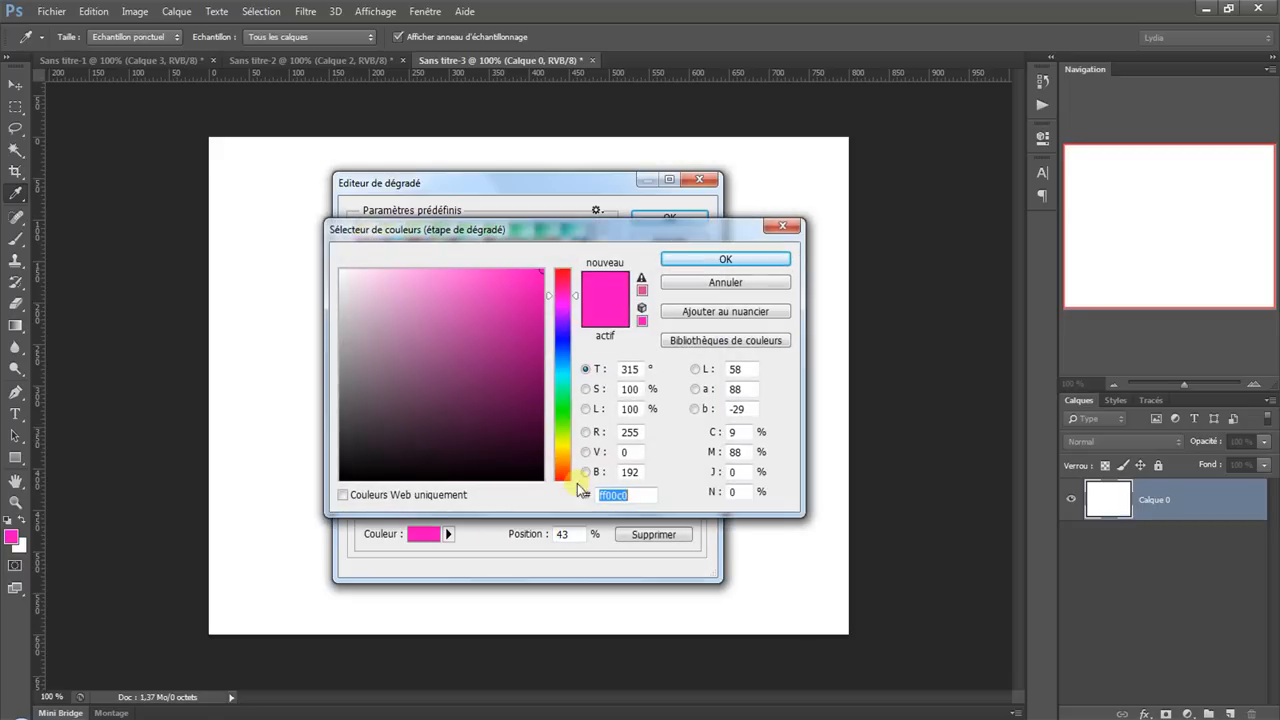
{"action": "left_click", "coordinate": [564, 330]}
{"action": "left_click", "coordinate": [471, 286]}
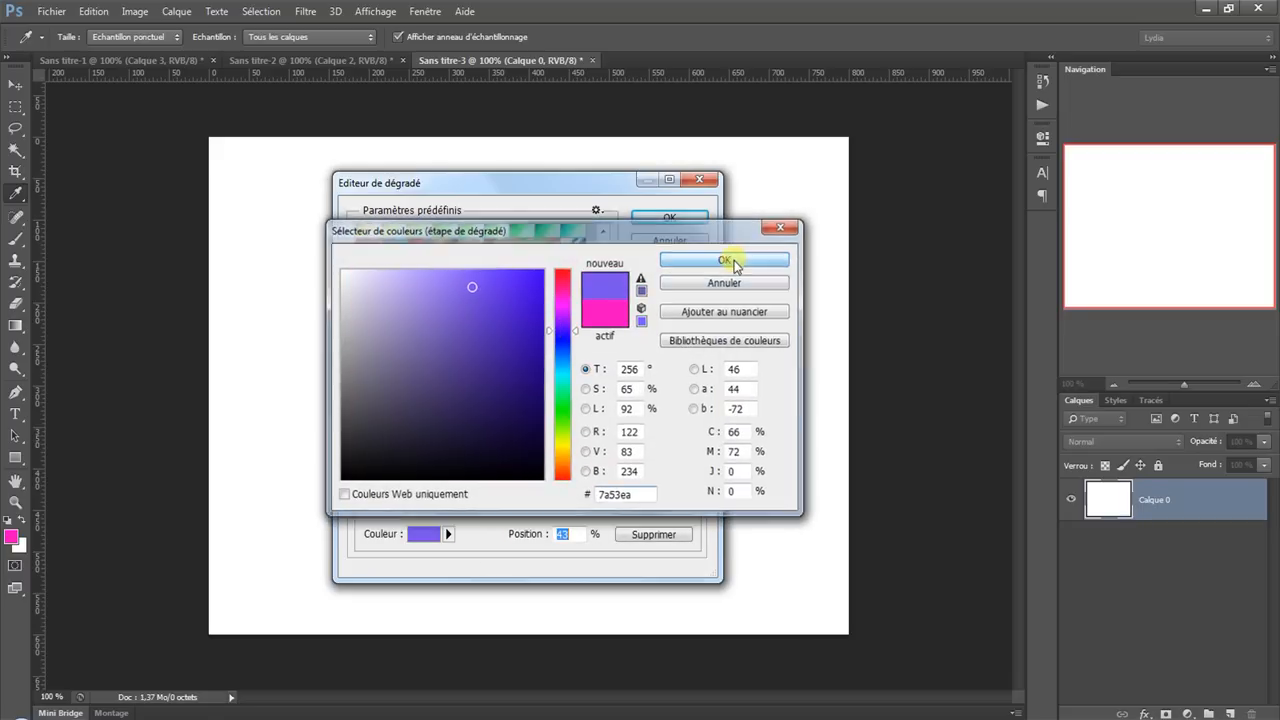
{"action": "left_click", "coordinate": [726, 259]}
{"action": "left_click", "coordinate": [666, 352]}
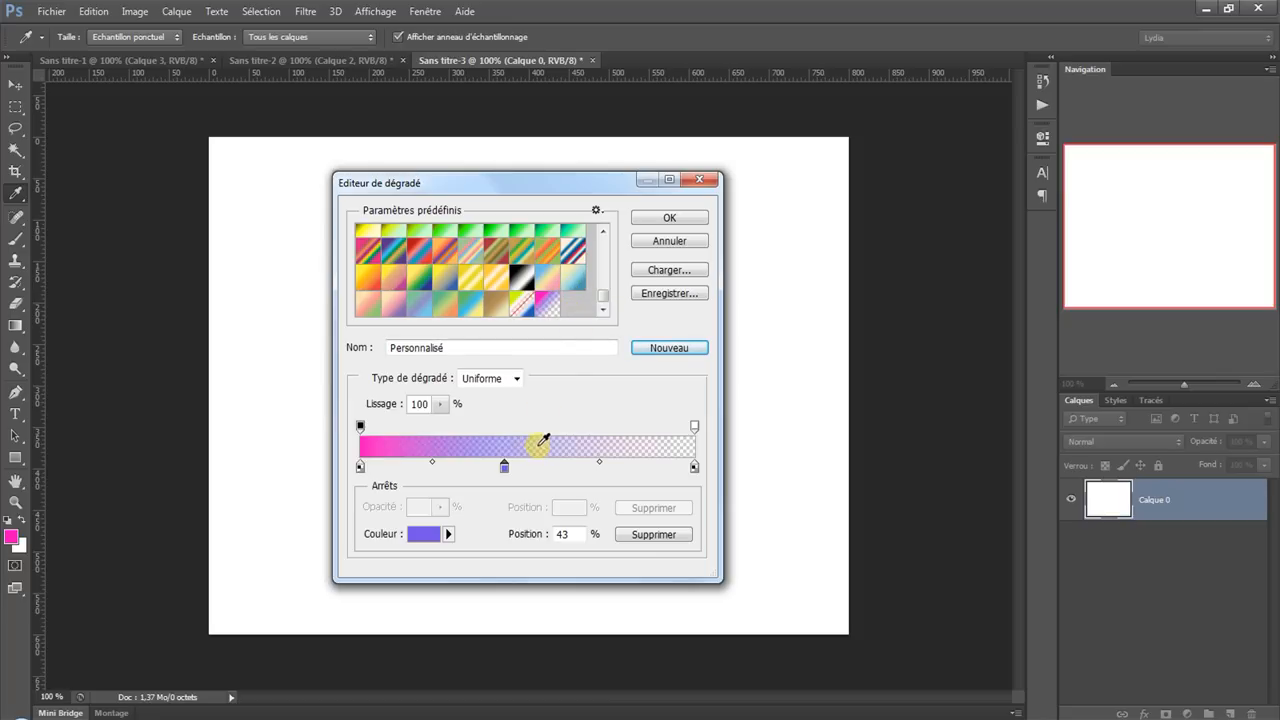
Review the gradient type, smoothness and starting opacity stop options, and try the violet colour stop at 47%.
{"action": "left_click", "coordinate": [490, 378]}
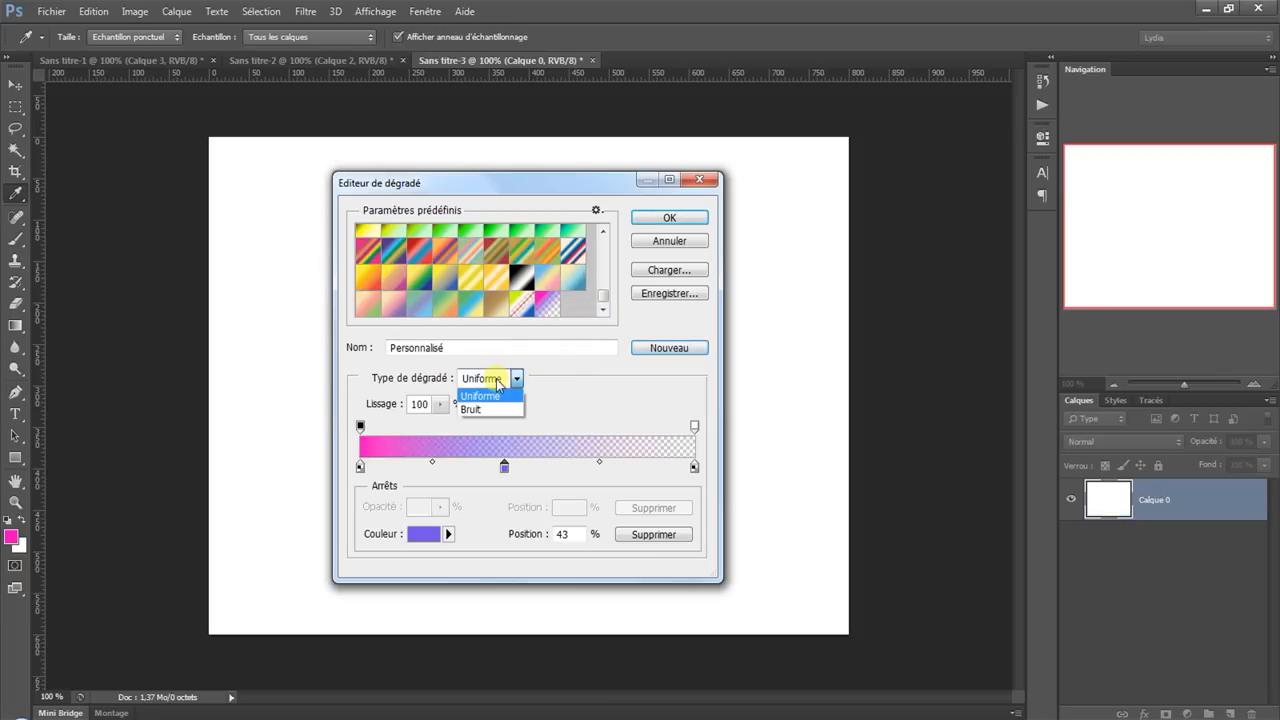
{"action": "left_click", "coordinate": [588, 403]}
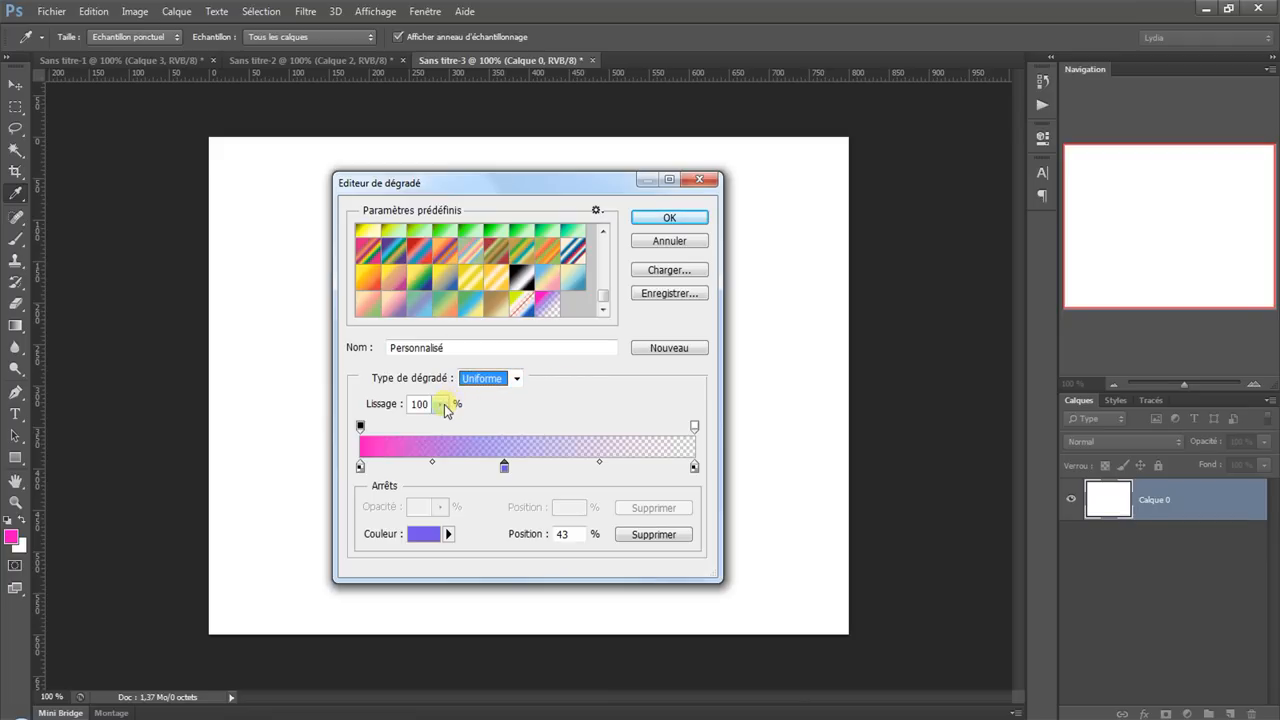
{"action": "mouse_move", "coordinate": [446, 404]}
{"action": "left_mouse_down"}
{"action": "mouse_move", "coordinate": [370, 426]}
{"action": "mouse_move", "coordinate": [446, 427]}
{"action": "left_mouse_up"}
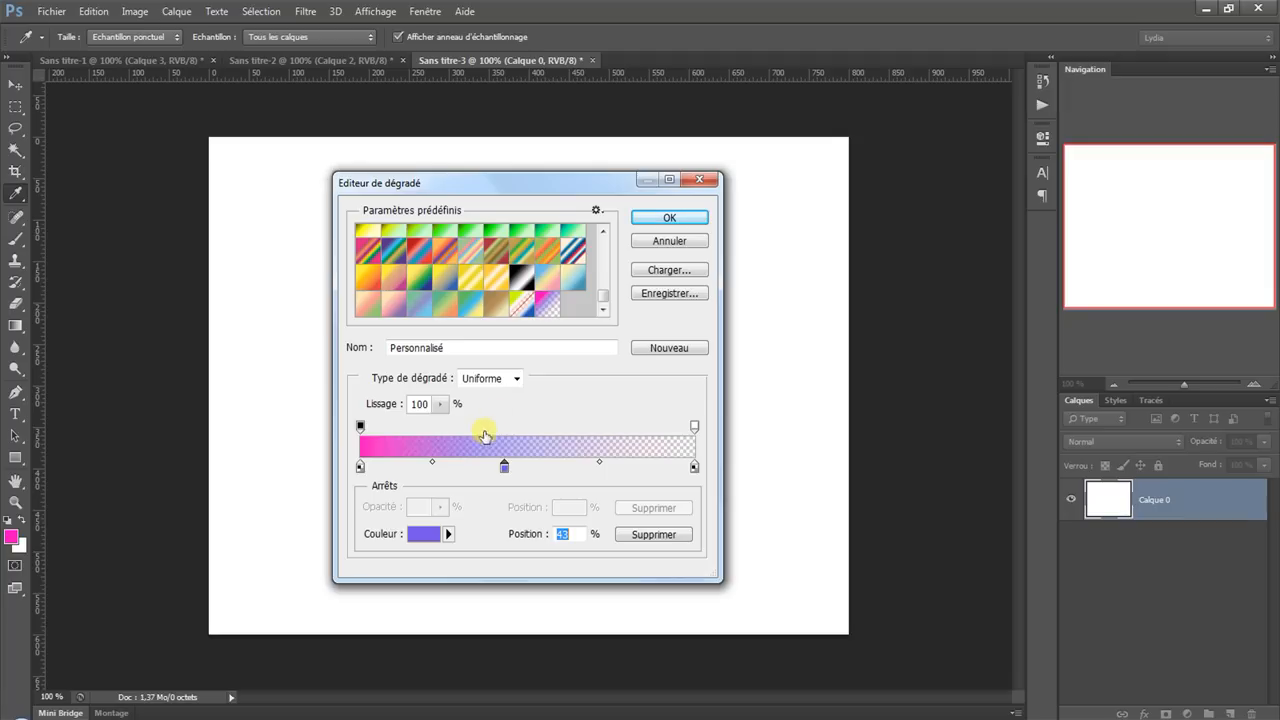
{"action": "mouse_move", "coordinate": [361, 425]}
{"action": "left_mouse_down"}
{"action": "mouse_move", "coordinate": [470, 410]}
{"action": "mouse_move", "coordinate": [362, 424]}
{"action": "left_mouse_up"}
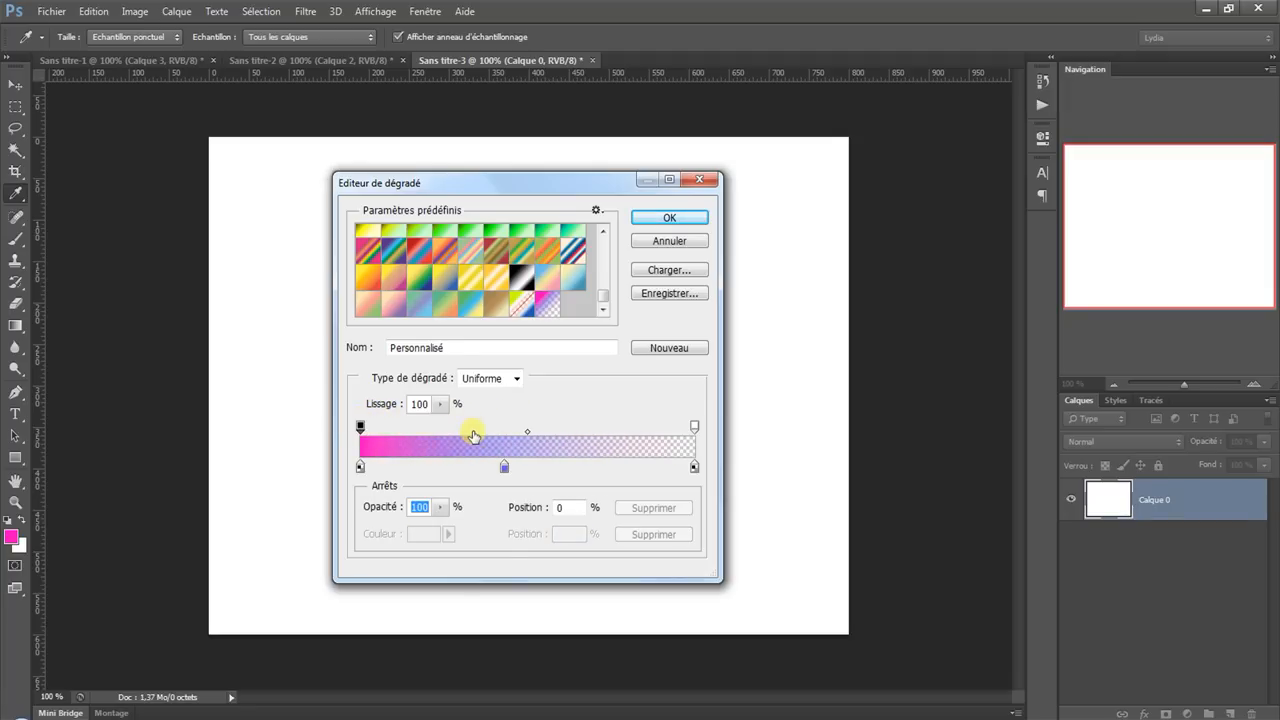
{"action": "mouse_move", "coordinate": [504, 467]}
{"action": "left_mouse_down"}
{"action": "mouse_move", "coordinate": [561, 468]}
{"action": "mouse_move", "coordinate": [519, 468]}
{"action": "left_mouse_up"}
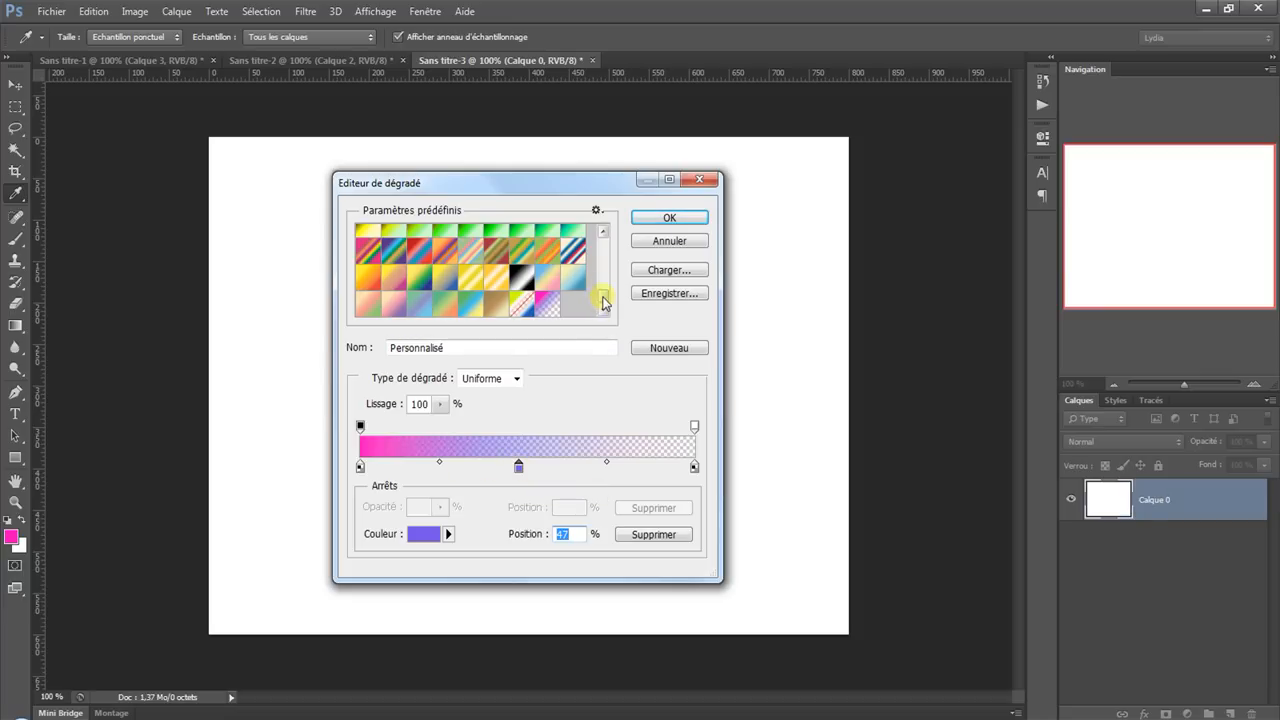
Load the black-to-white preset gradient and set its starting colour stop to blue 0006ff.
{"action": "left_click_drag", "start_coordinate": [604, 302], "coordinate": [603, 244]}
{"action": "left_click", "coordinate": [420, 237]}
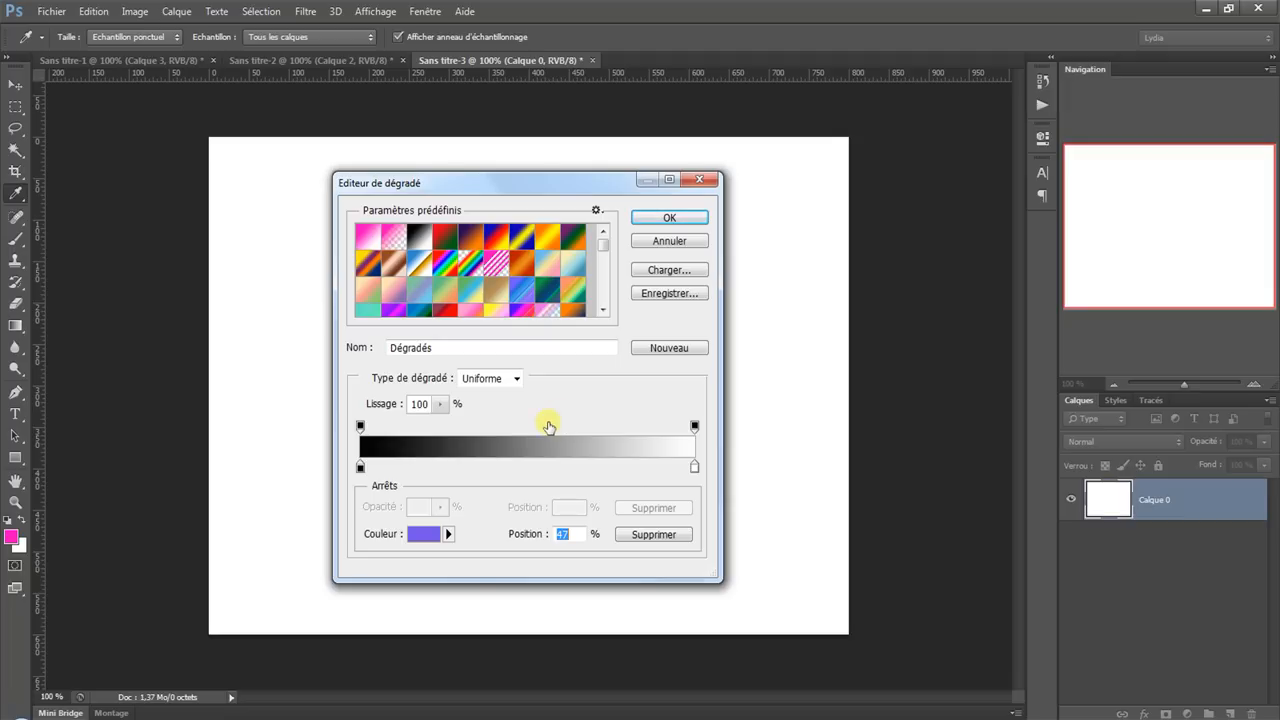
{"action": "left_click", "coordinate": [360, 468]}
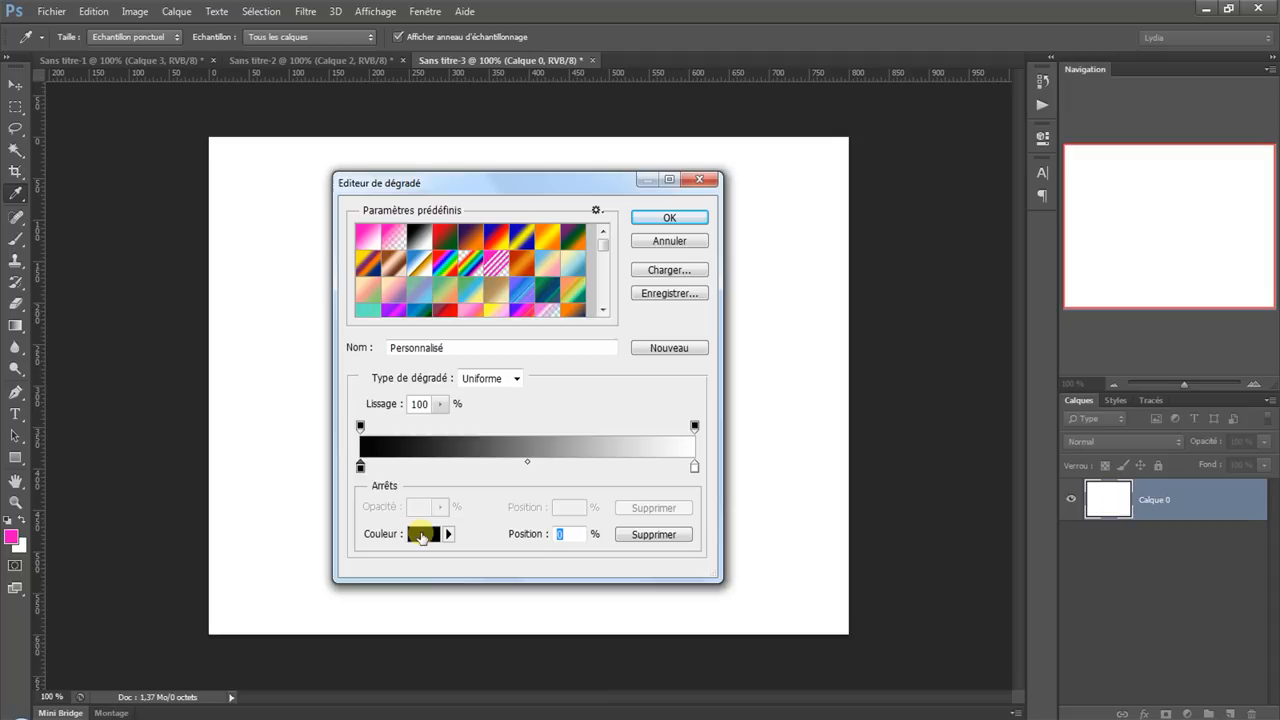
{"action": "double_click", "coordinate": [360, 468]}
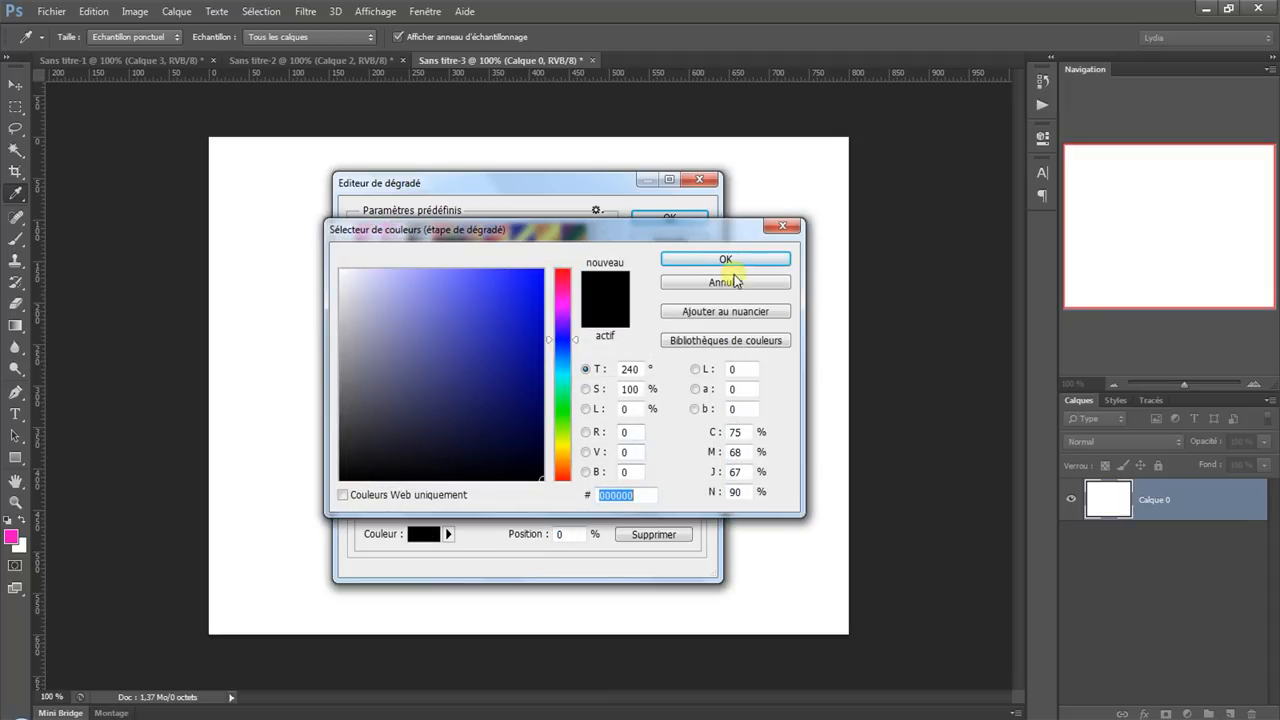
{"action": "left_click", "coordinate": [735, 283]}
{"action": "left_click", "coordinate": [424, 533]}
{"action": "type", "text": "0006ff"}
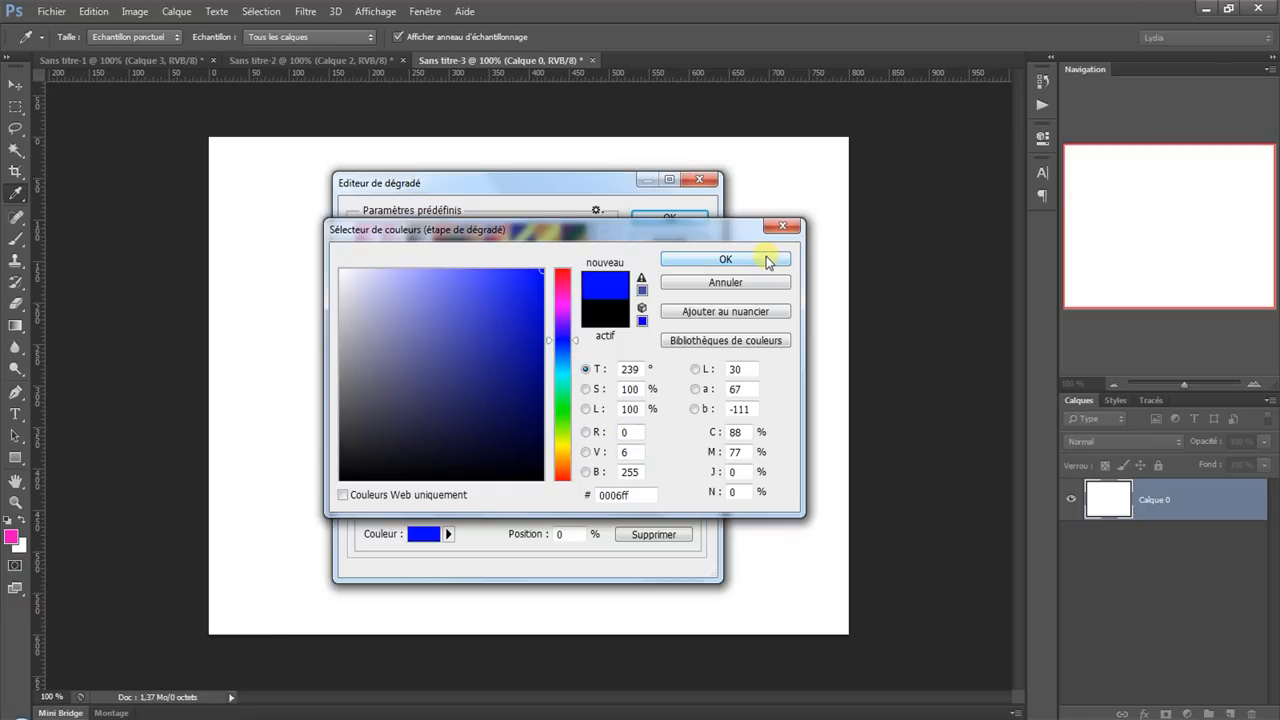
{"action": "left_click", "coordinate": [766, 259]}
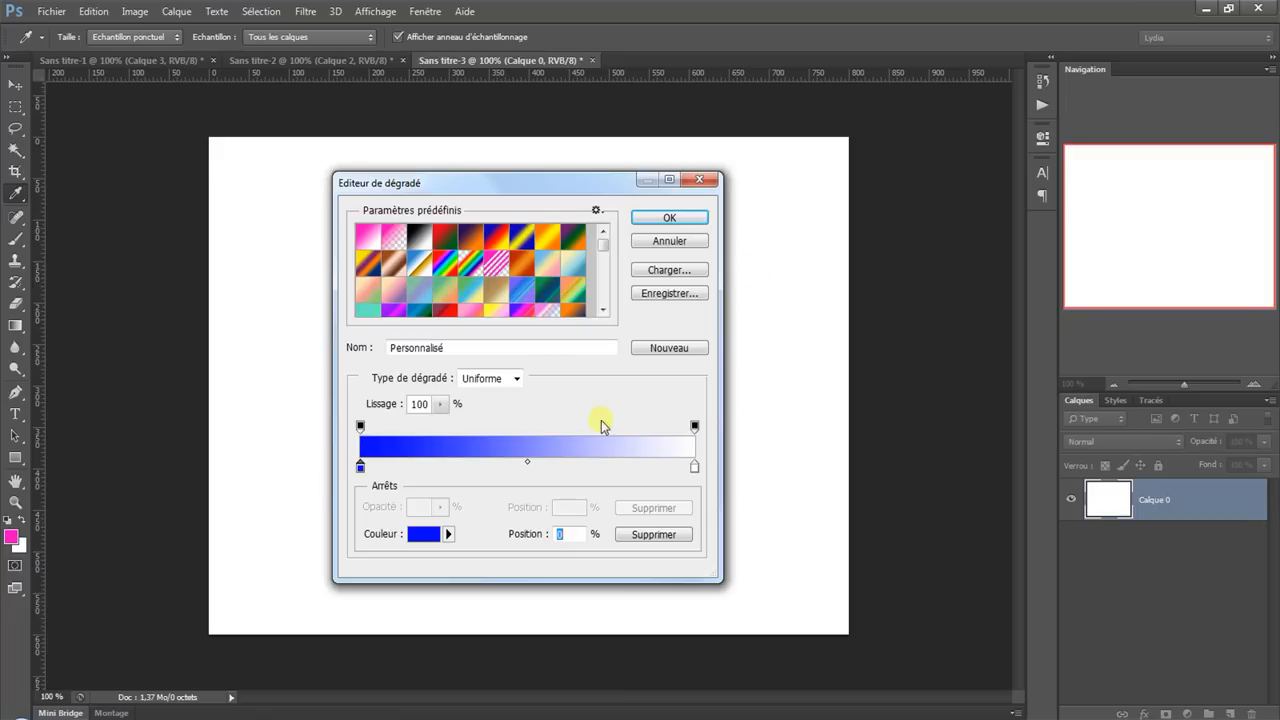
Set the gradient's ending colour stop to salmon red e25a5a.
{"action": "left_click", "coordinate": [695, 468]}
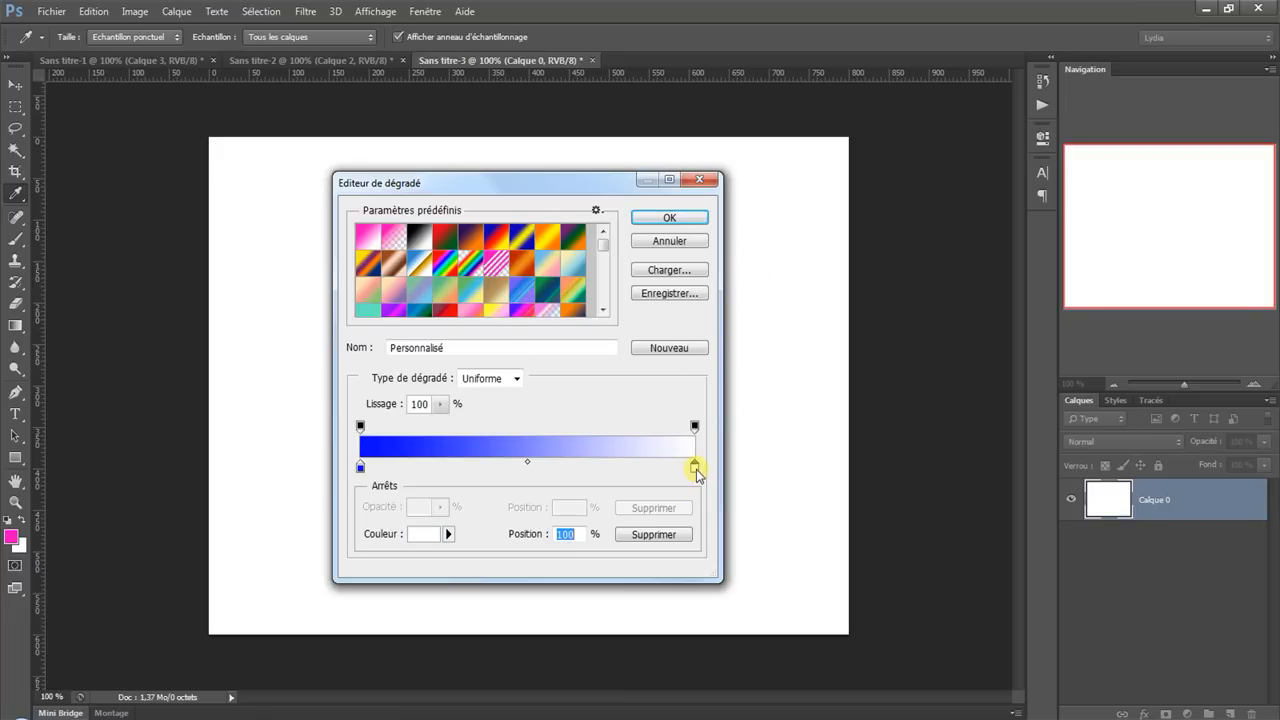
{"action": "left_click", "coordinate": [437, 535]}
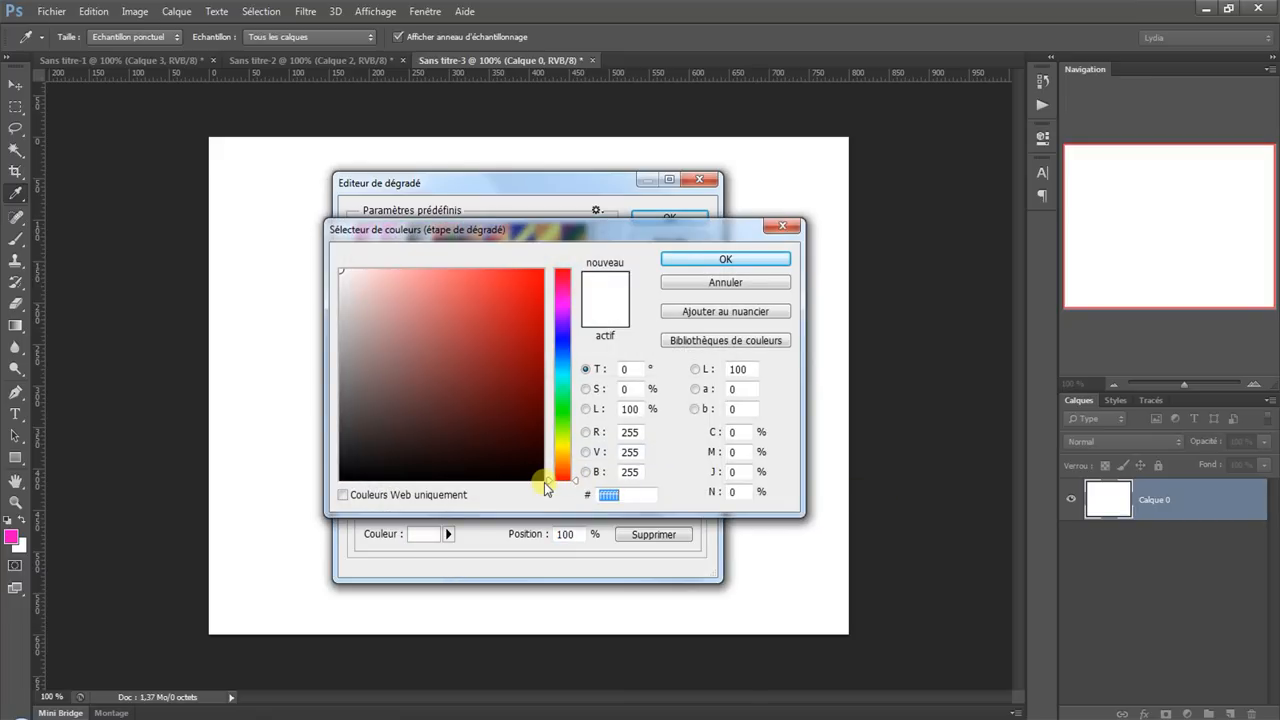
{"action": "type", "text": "e25"}
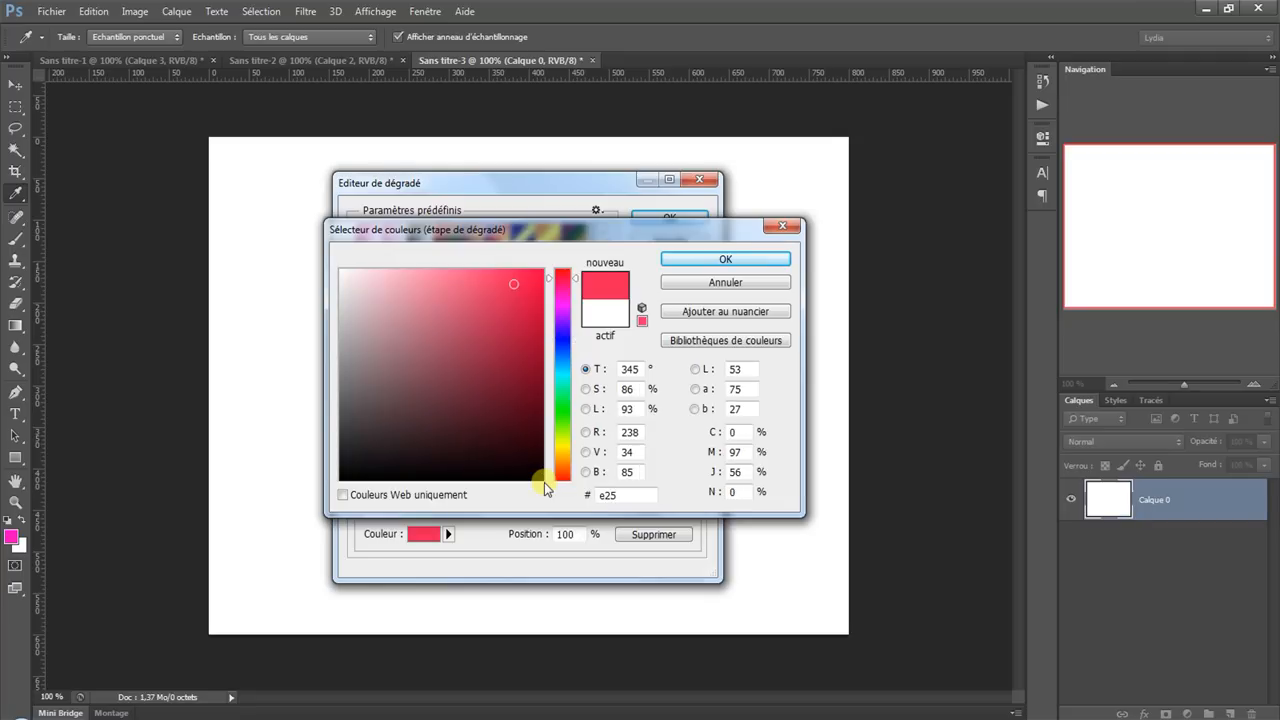
{"action": "type", "text": "a5a"}
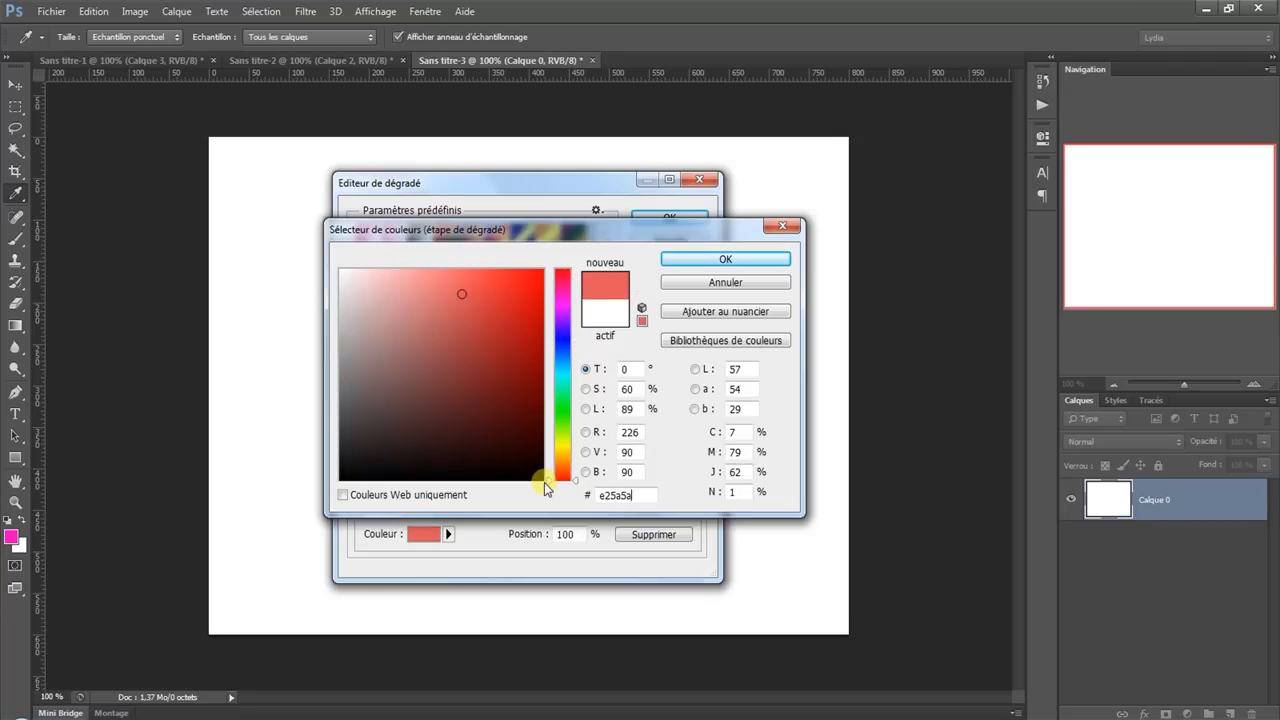
{"action": "left_click", "coordinate": [738, 260]}
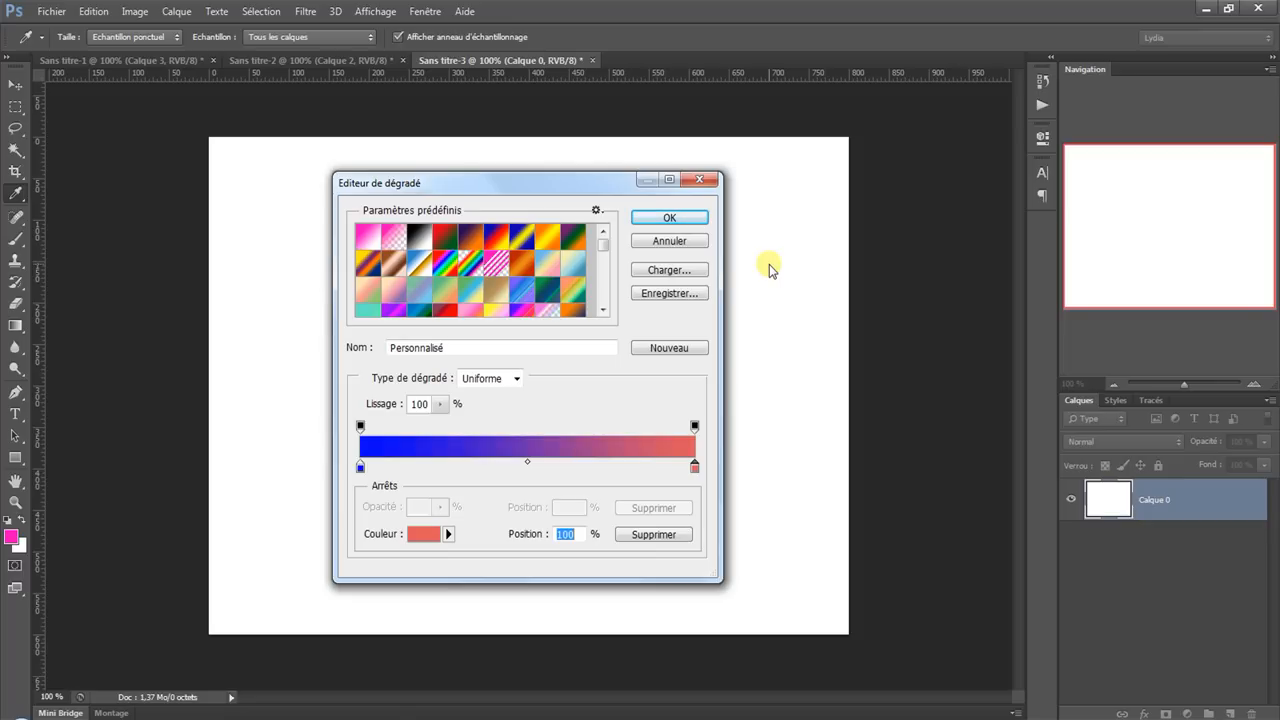
Look at the colour source options available for the gradient's ending colour stop.
{"action": "left_click", "coordinate": [450, 538]}
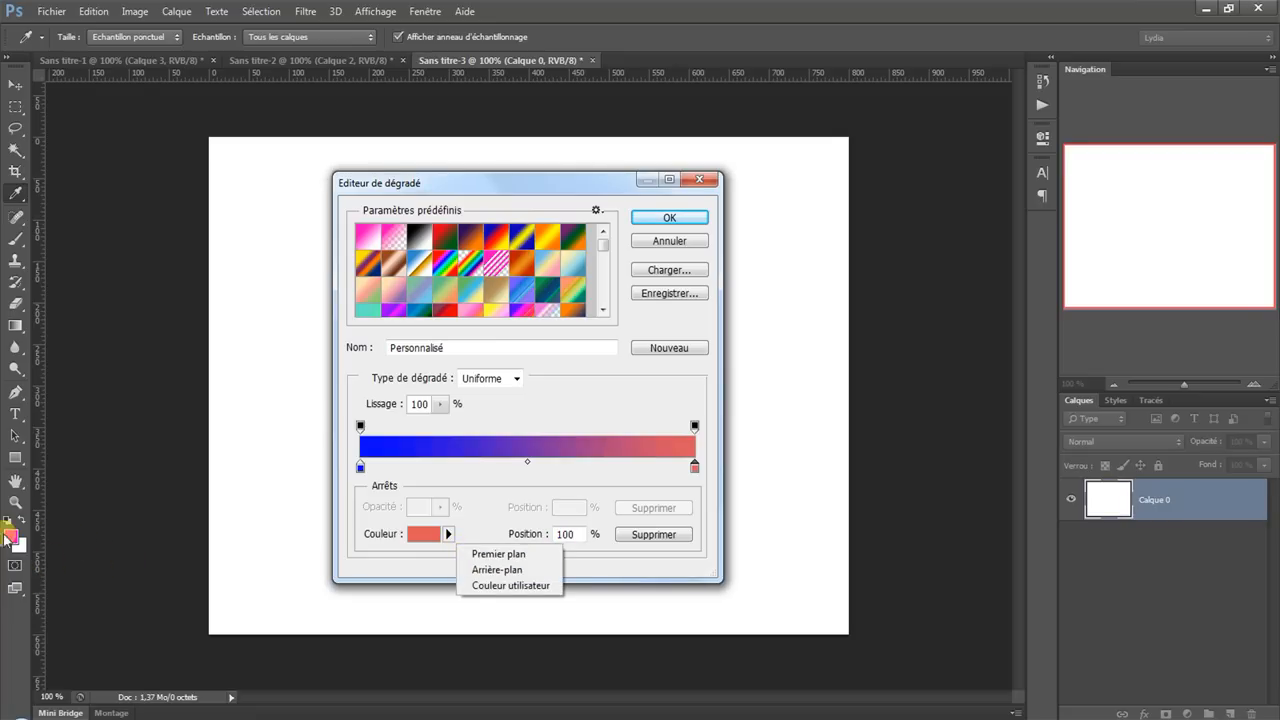
{"action": "key", "text": "Up"}
{"action": "left_click", "coordinate": [536, 514]}
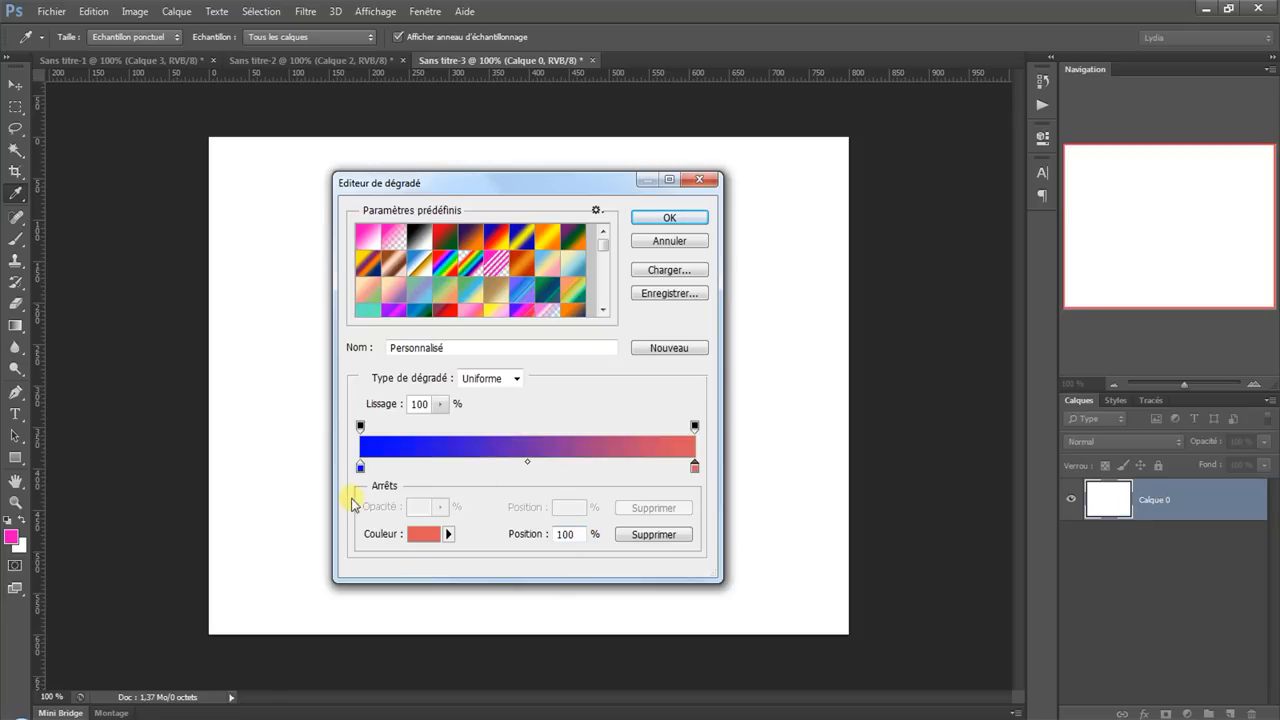
Try the blue starting stop at position 50%, clear that position, and try to delete the stop.
{"action": "mouse_move", "coordinate": [358, 468]}
{"action": "left_mouse_down"}
{"action": "mouse_move", "coordinate": [486, 470]}
{"action": "mouse_move", "coordinate": [350, 475]}
{"action": "mouse_move", "coordinate": [701, 476]}
{"action": "mouse_move", "coordinate": [350, 470]}
{"action": "left_mouse_up"}
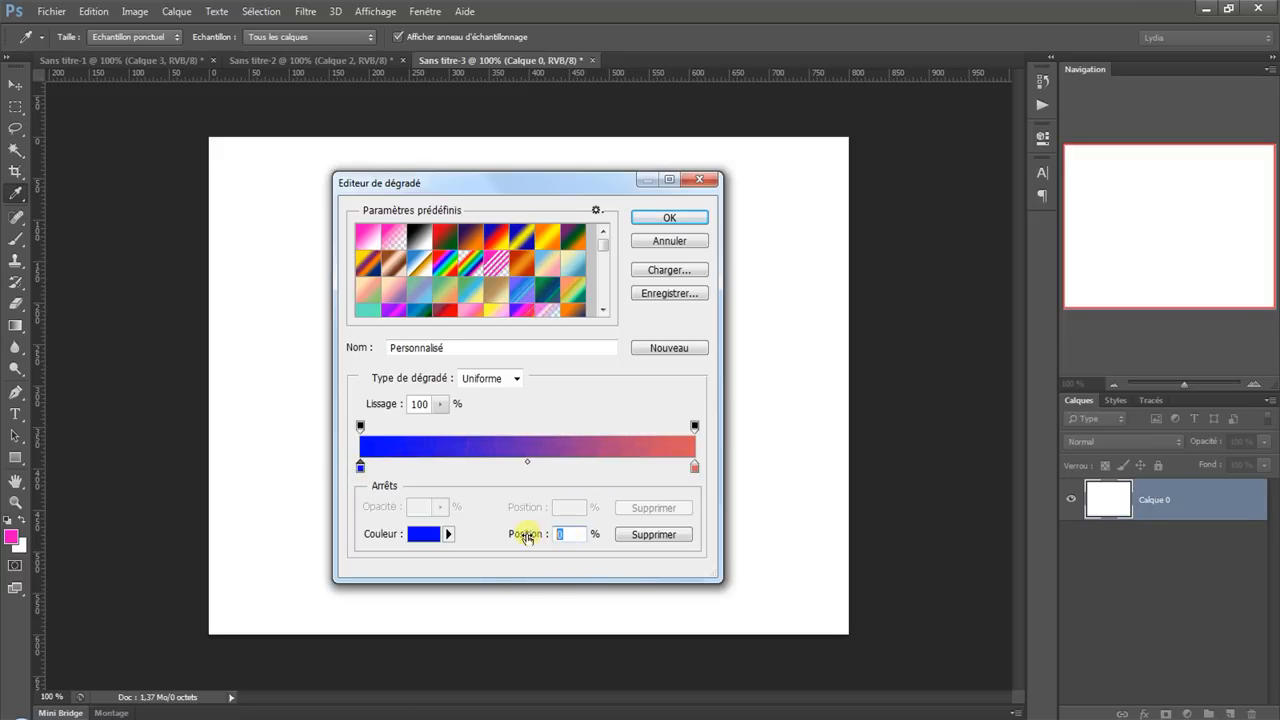
{"action": "type", "text": "50"}
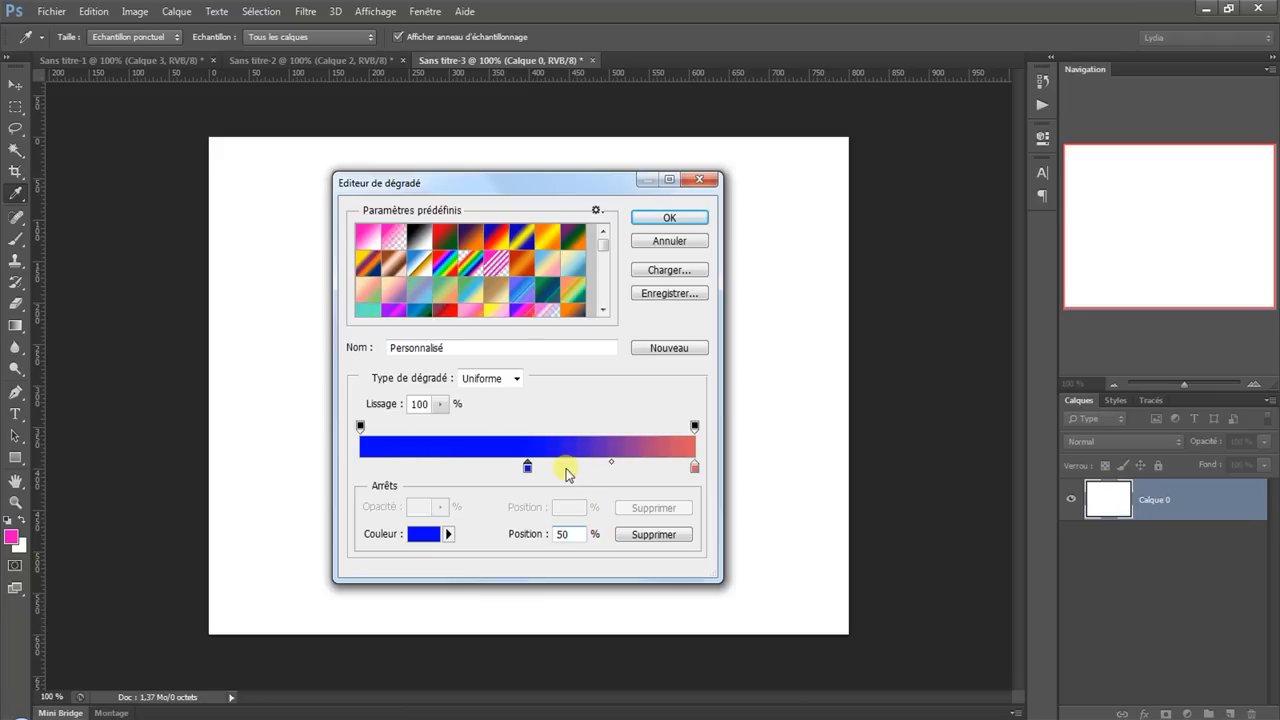
{"action": "key", "text": "BackSpace"}
{"action": "key", "text": "BackSpace"}
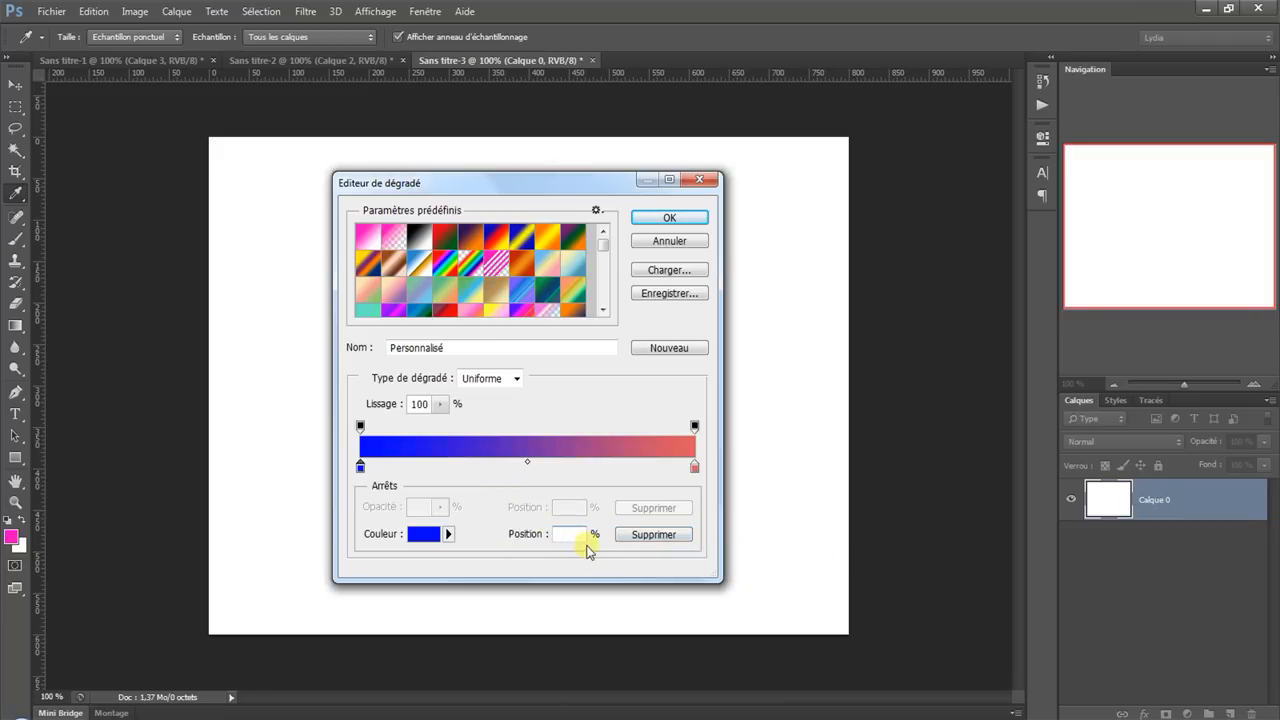
{"action": "left_click", "coordinate": [647, 538]}
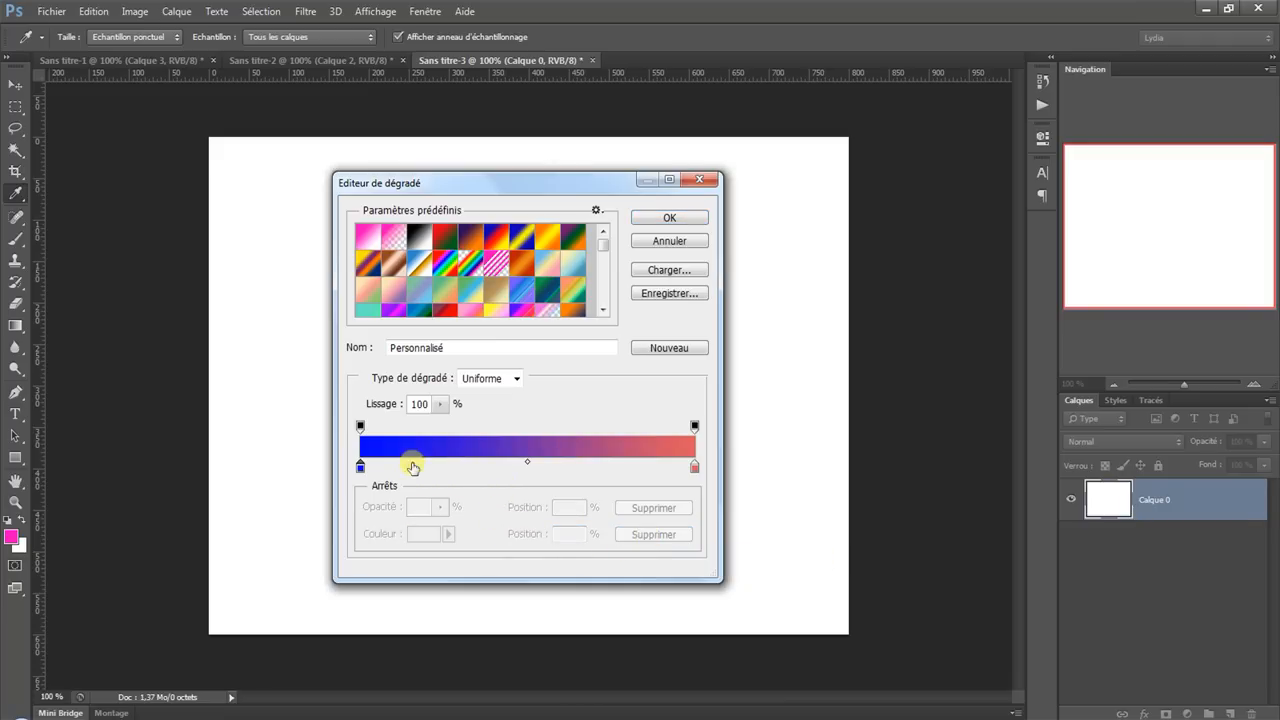
Add a blue colour stop at 30% of the gradient and delete it again.
{"action": "left_click", "coordinate": [360, 467]}
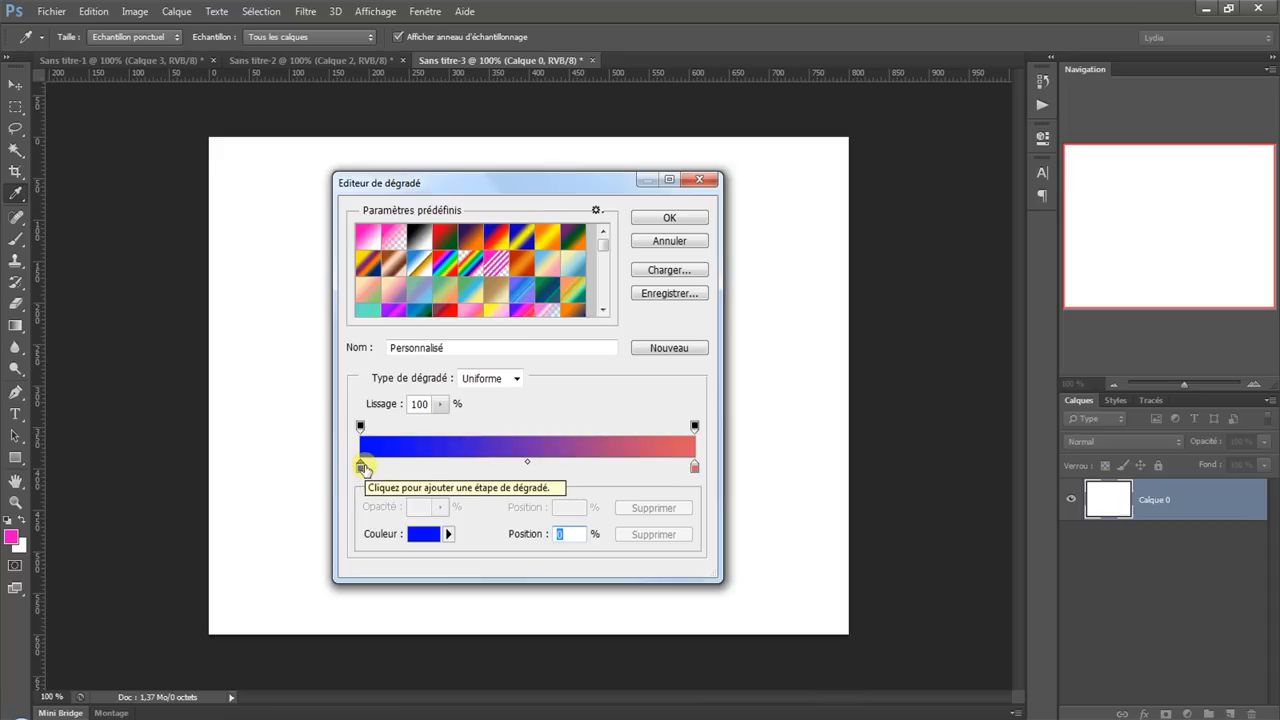
{"action": "left_click", "coordinate": [460, 467]}
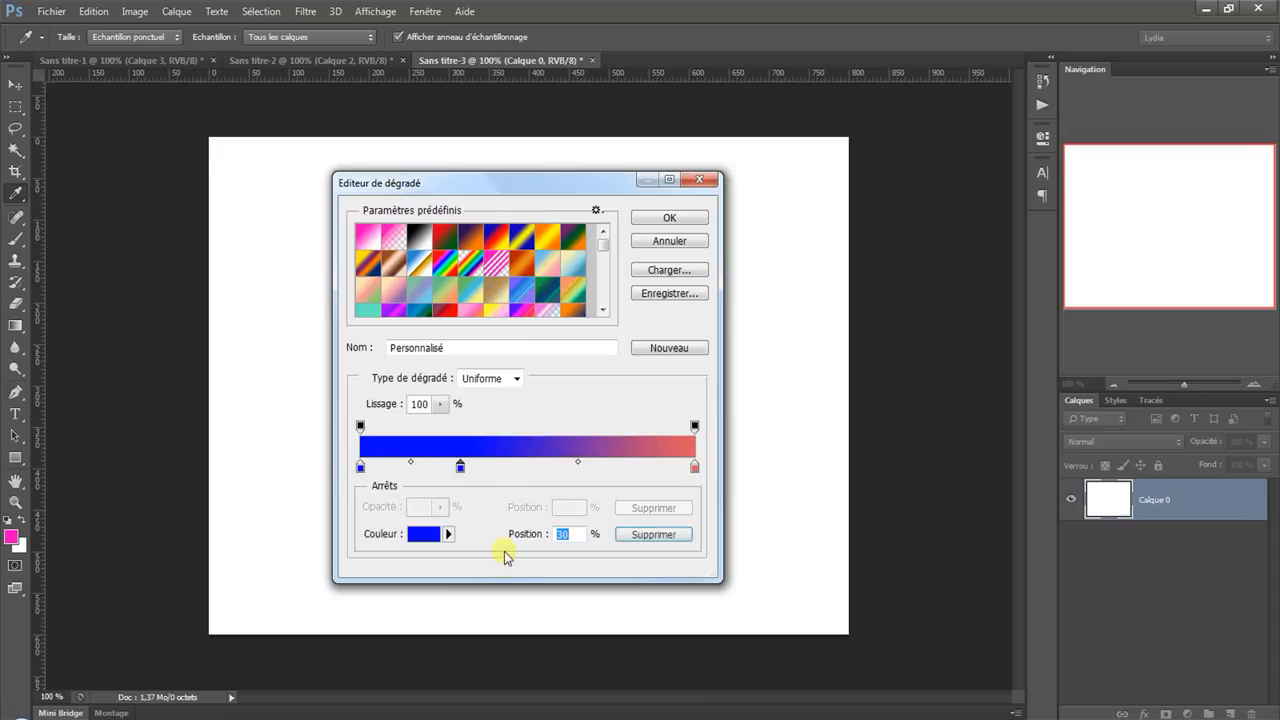
{"action": "left_click", "coordinate": [676, 535]}
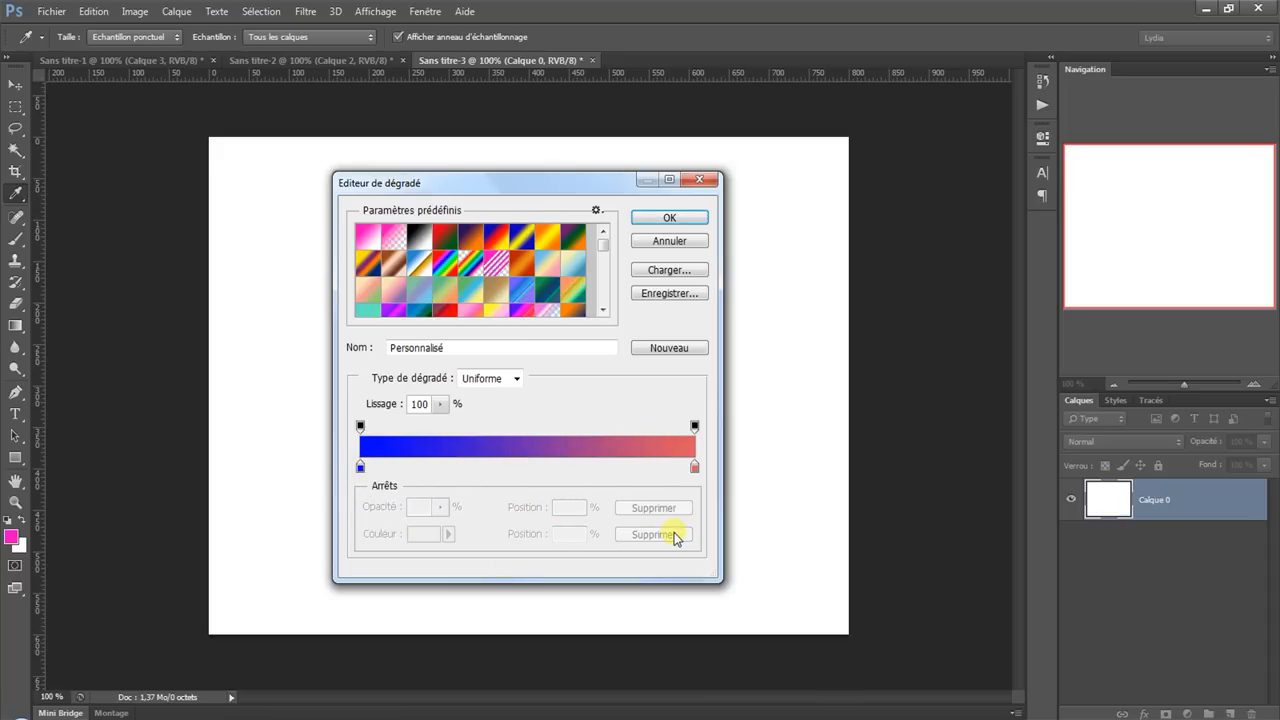
Replace the starting colour stop with a new blue stop added at 32% and moved to 0%.
{"action": "left_click", "coordinate": [468, 466]}
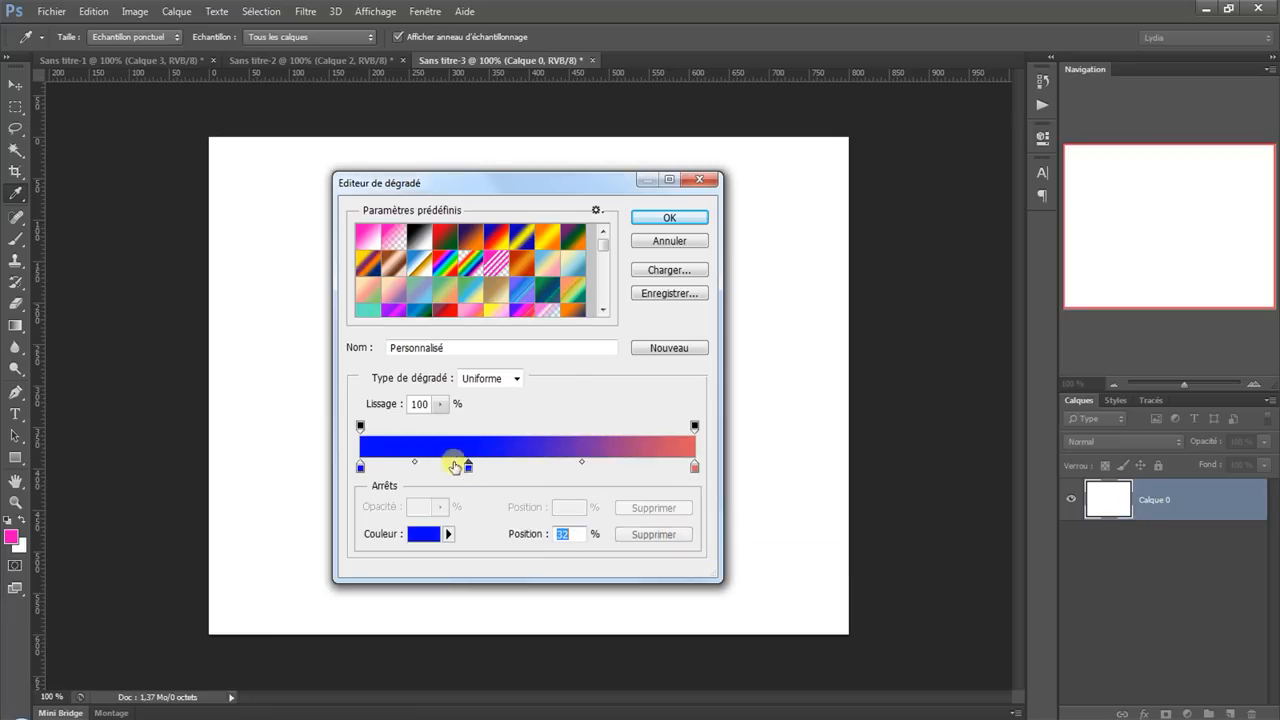
{"action": "left_click", "coordinate": [361, 467]}
{"action": "left_click", "coordinate": [664, 538]}
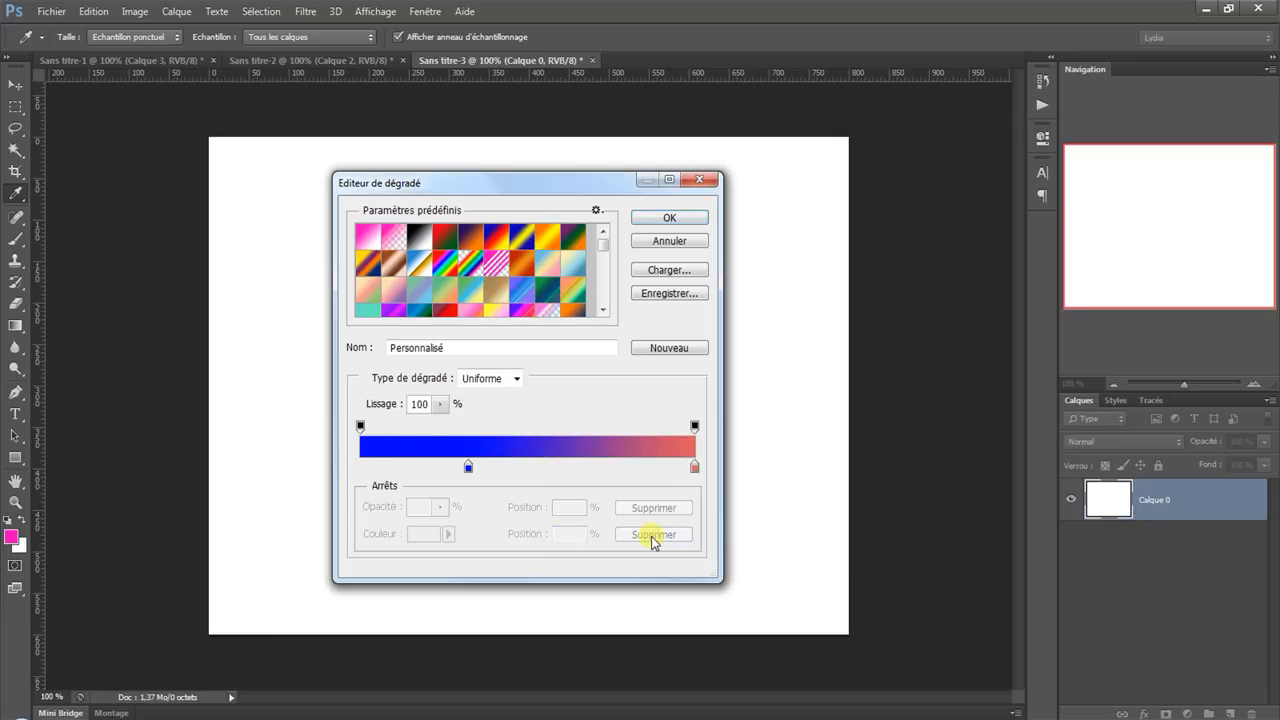
{"action": "left_click_drag", "start_coordinate": [469, 467], "coordinate": [360, 470]}
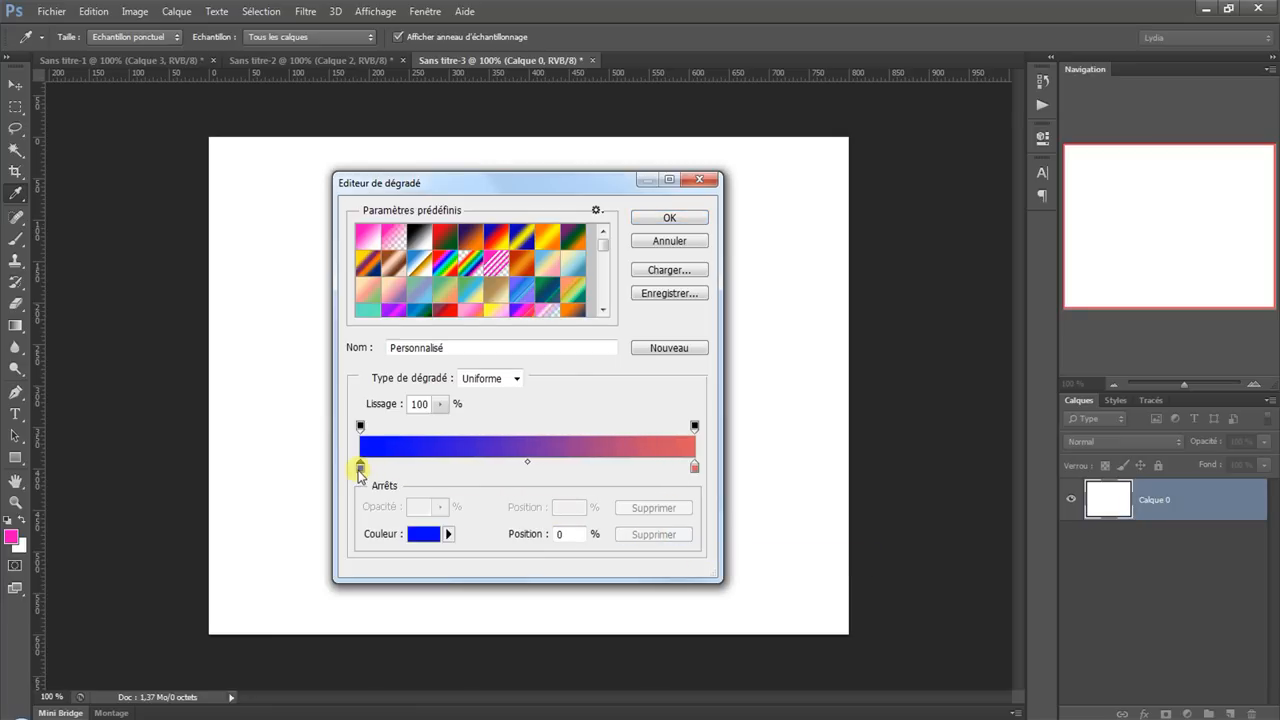
{"action": "left_click", "coordinate": [423, 534]}
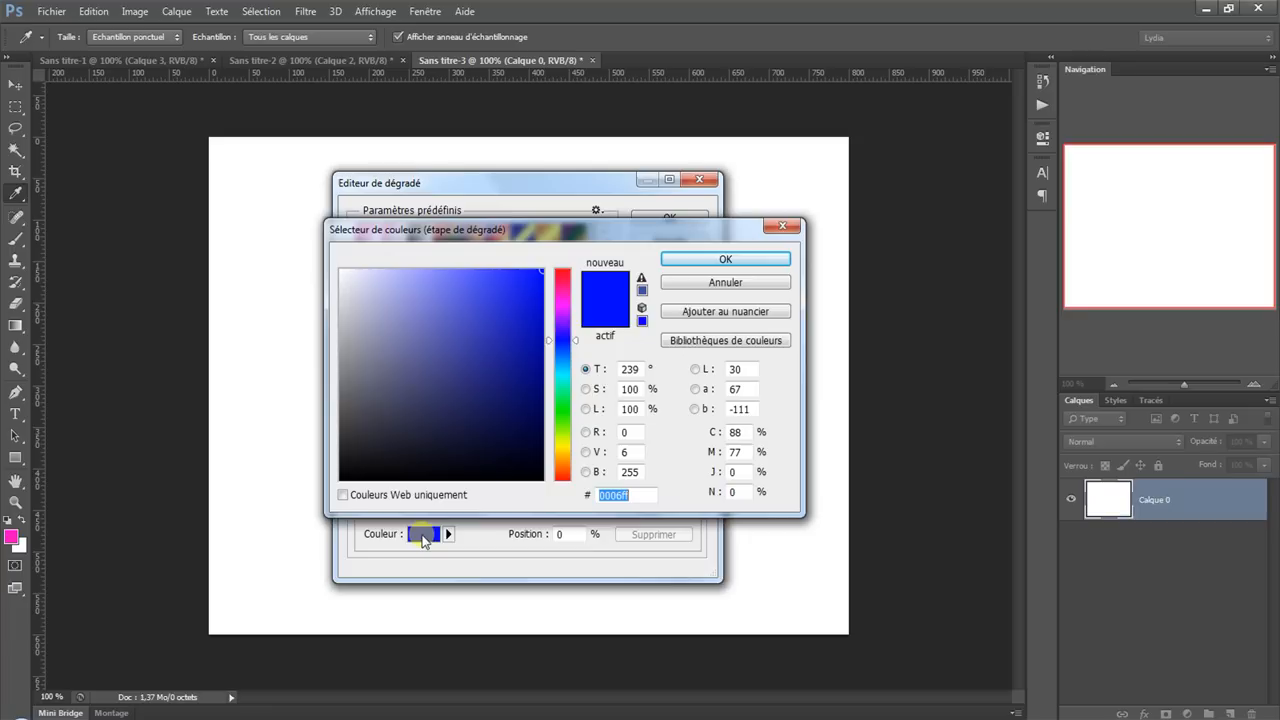
{"action": "left_click", "coordinate": [770, 283]}
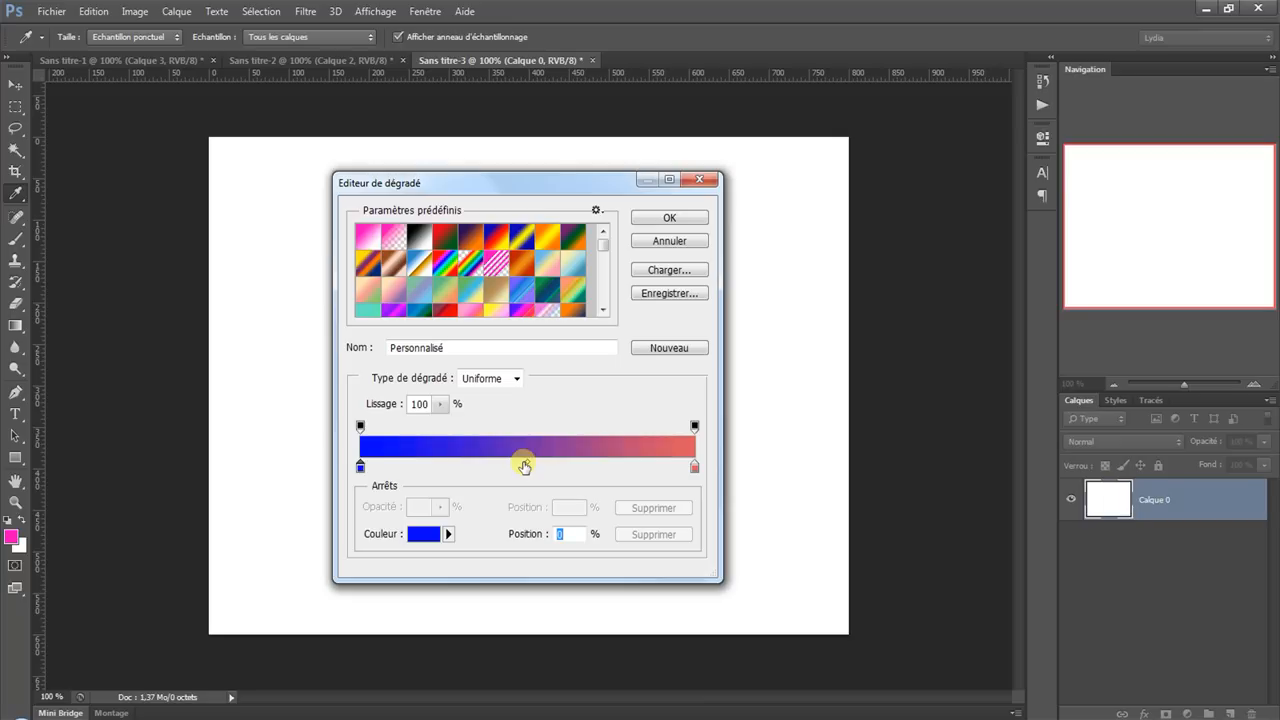
Try moving the colour midpoint between the blue and coral stops to 40%.
{"action": "left_click", "coordinate": [527, 462]}
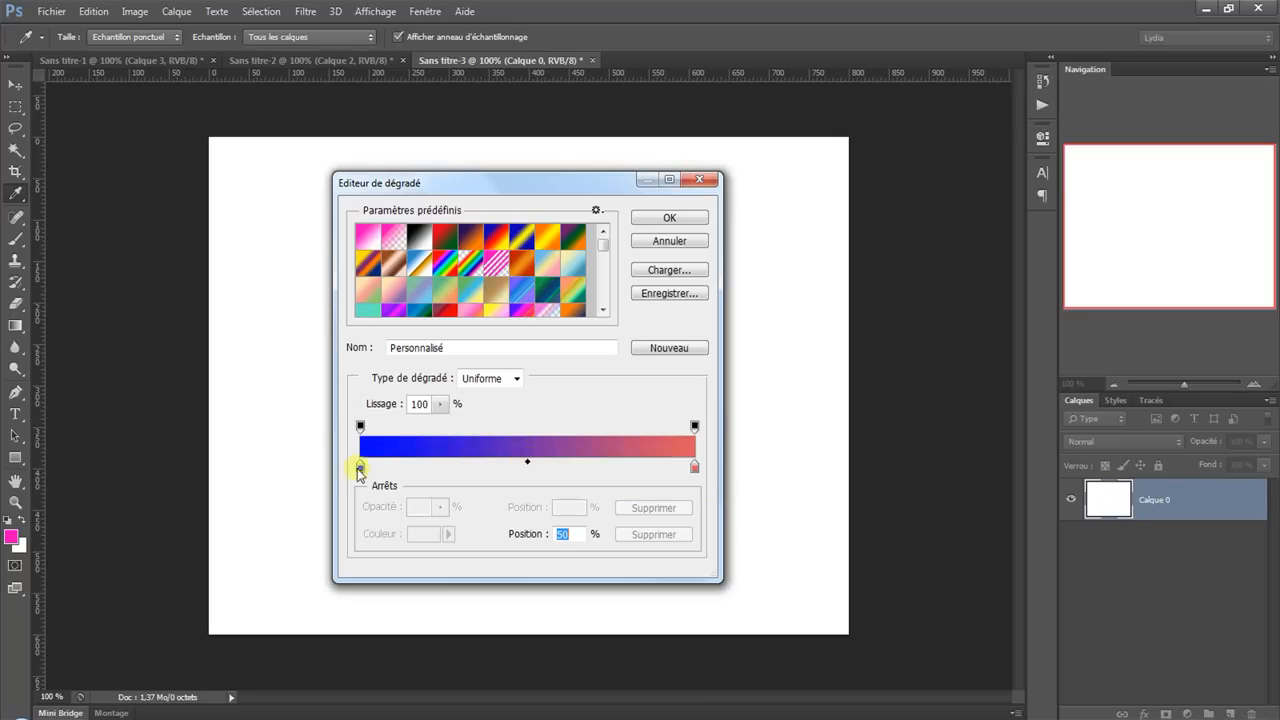
{"action": "left_click", "coordinate": [360, 467]}
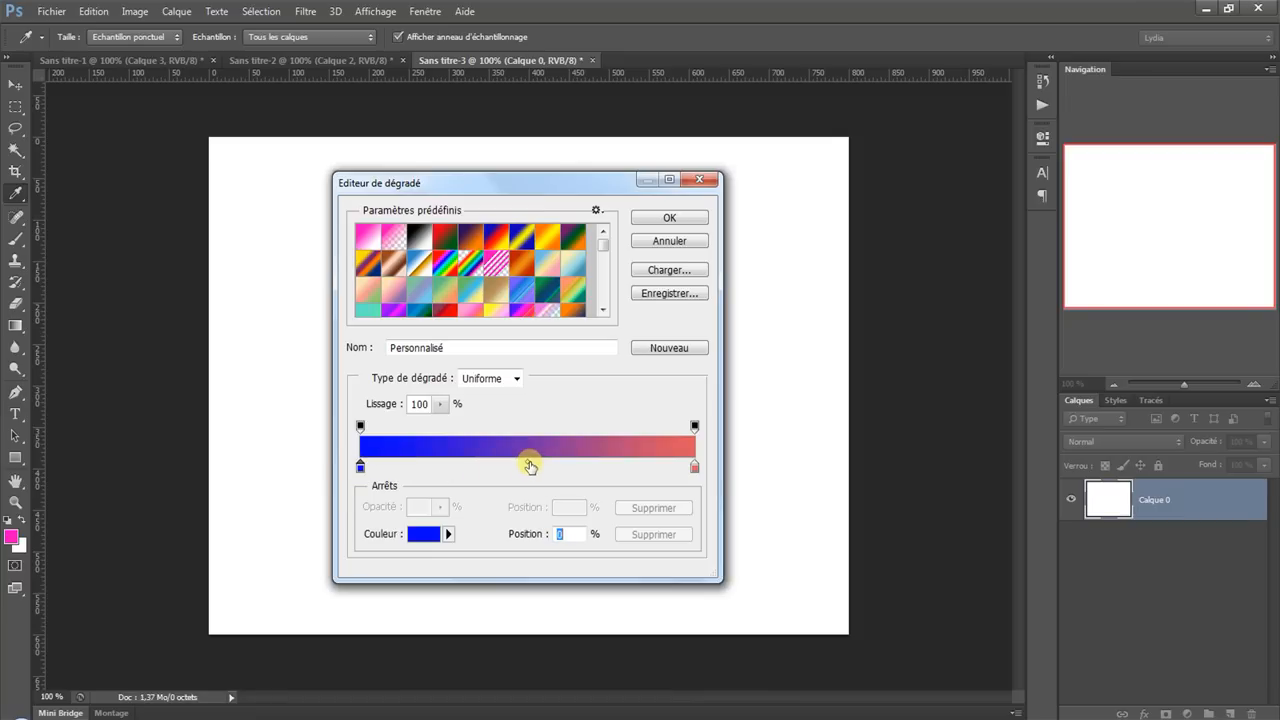
{"action": "left_click_drag", "start_coordinate": [529, 462], "coordinate": [494, 460]}
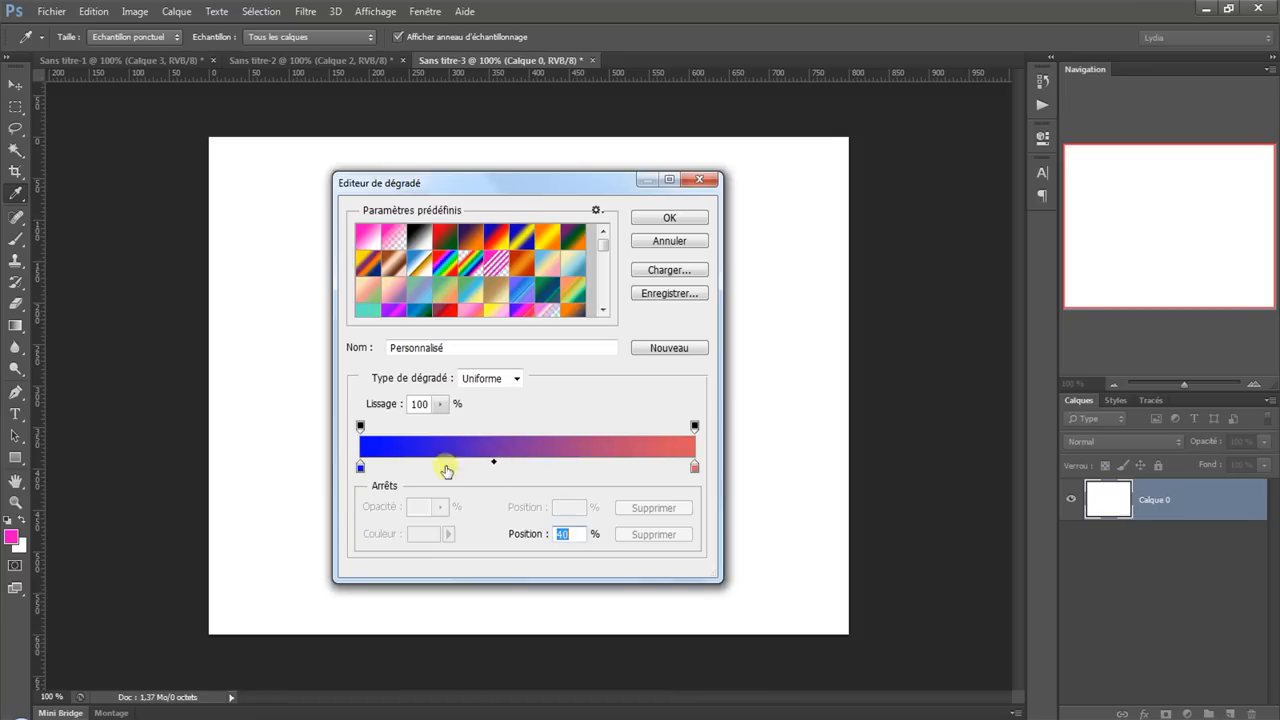
{"action": "left_click", "coordinate": [360, 468]}
Add a blue colour stop at 32%, move it to 46%, and delete it again.
{"action": "left_click", "coordinate": [468, 466]}
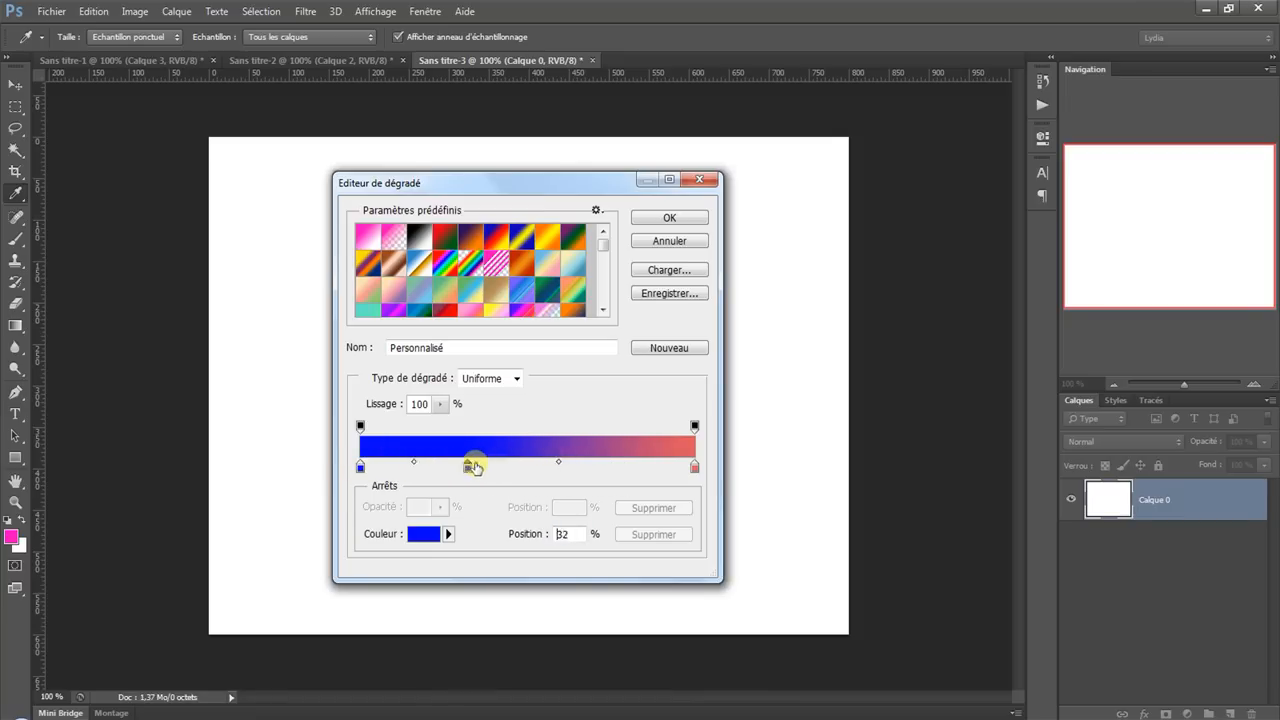
{"action": "left_click_drag", "start_coordinate": [473, 467], "coordinate": [514, 466]}
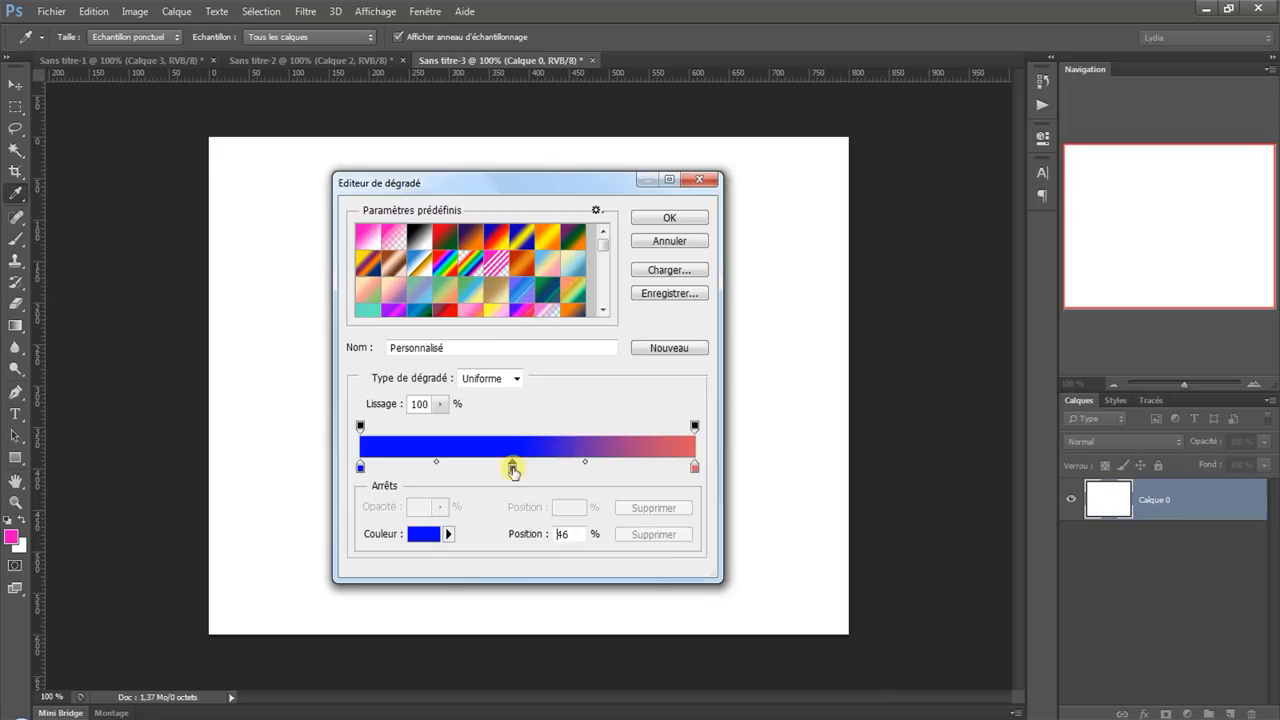
{"action": "left_click", "coordinate": [668, 538]}
{"action": "left_click", "coordinate": [360, 468]}
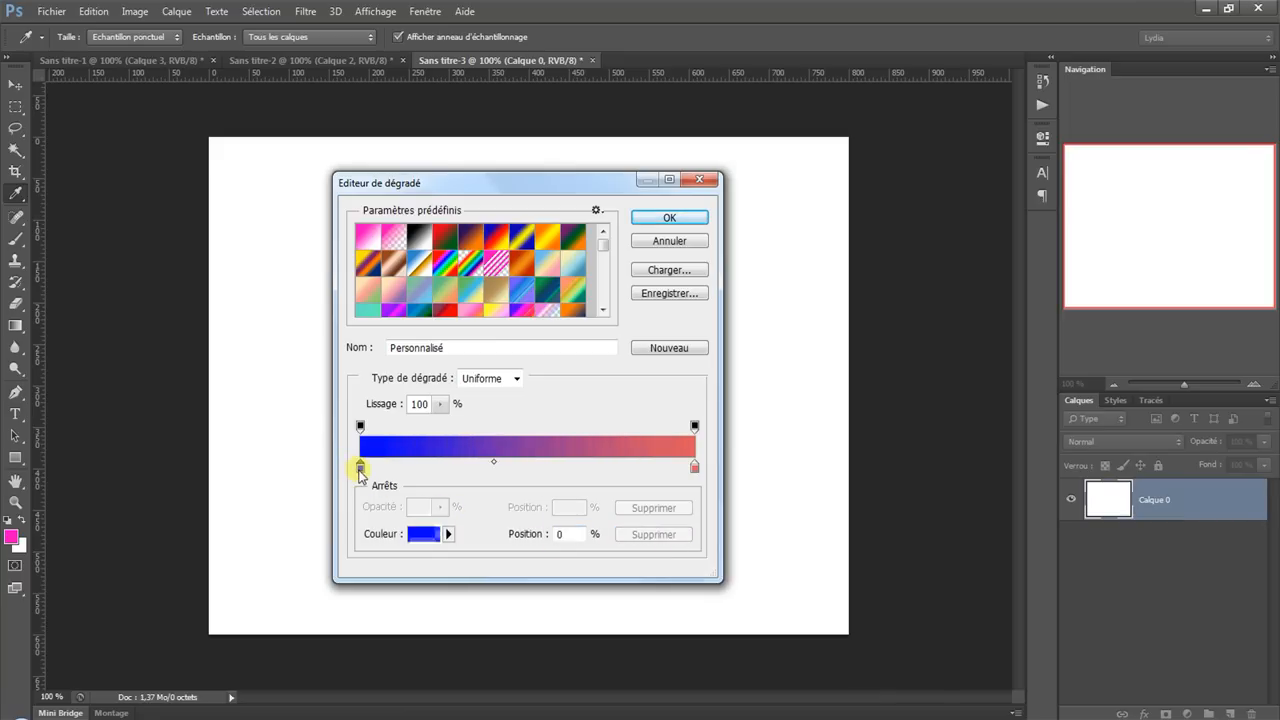
Set the colour midpoint between the two stops to 50% and select the ending colour stop.
{"action": "left_click_drag", "start_coordinate": [495, 468], "coordinate": [540, 466]}
{"action": "double_click", "coordinate": [562, 534]}
{"action": "type", "text": "50"}
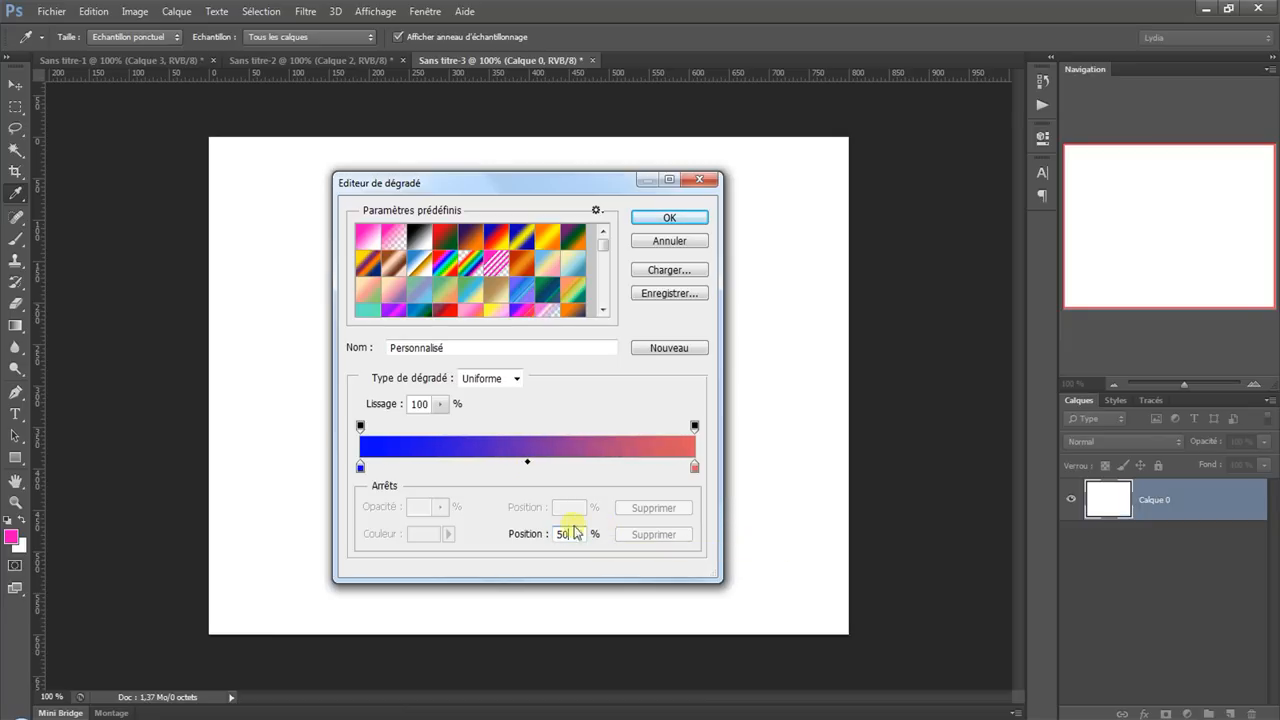
{"action": "left_click", "coordinate": [540, 481]}
{"action": "left_click", "coordinate": [359, 468]}
{"action": "left_click", "coordinate": [695, 468]}
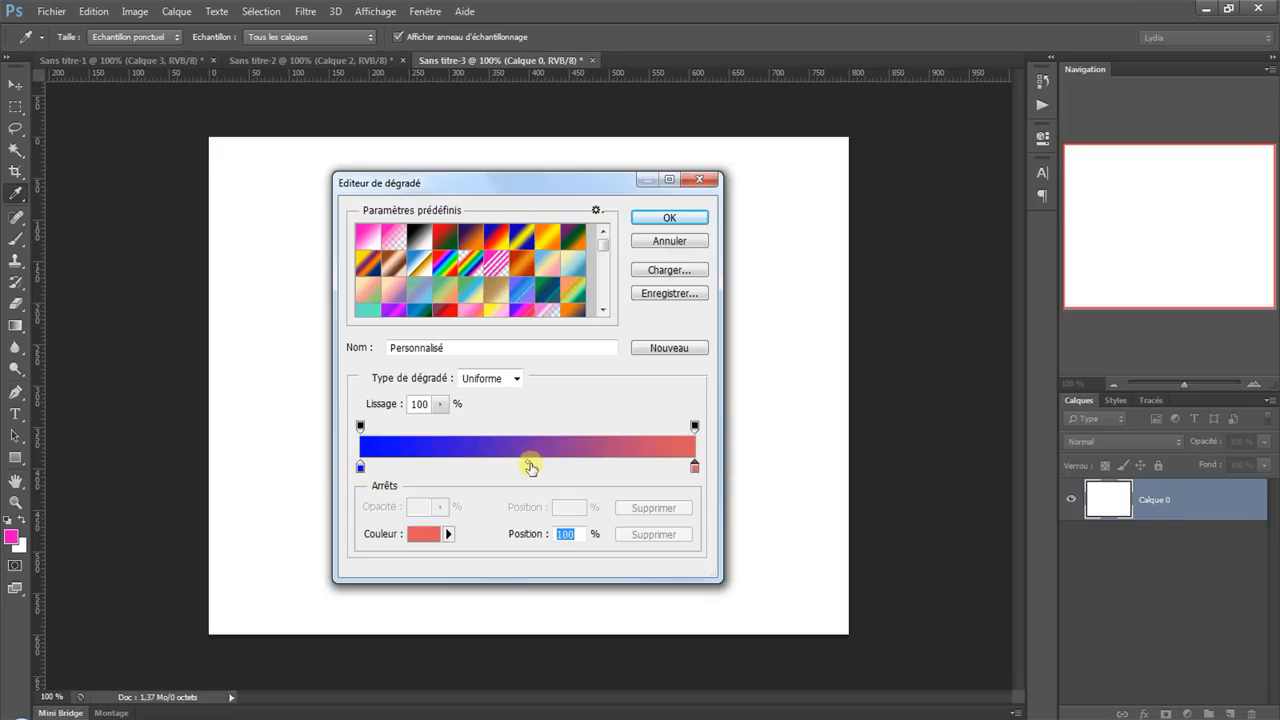
Try 20% opacity on the starting opacity stop, restore it to 100%, and select the opacity midpoint.
{"action": "left_click", "coordinate": [361, 425]}
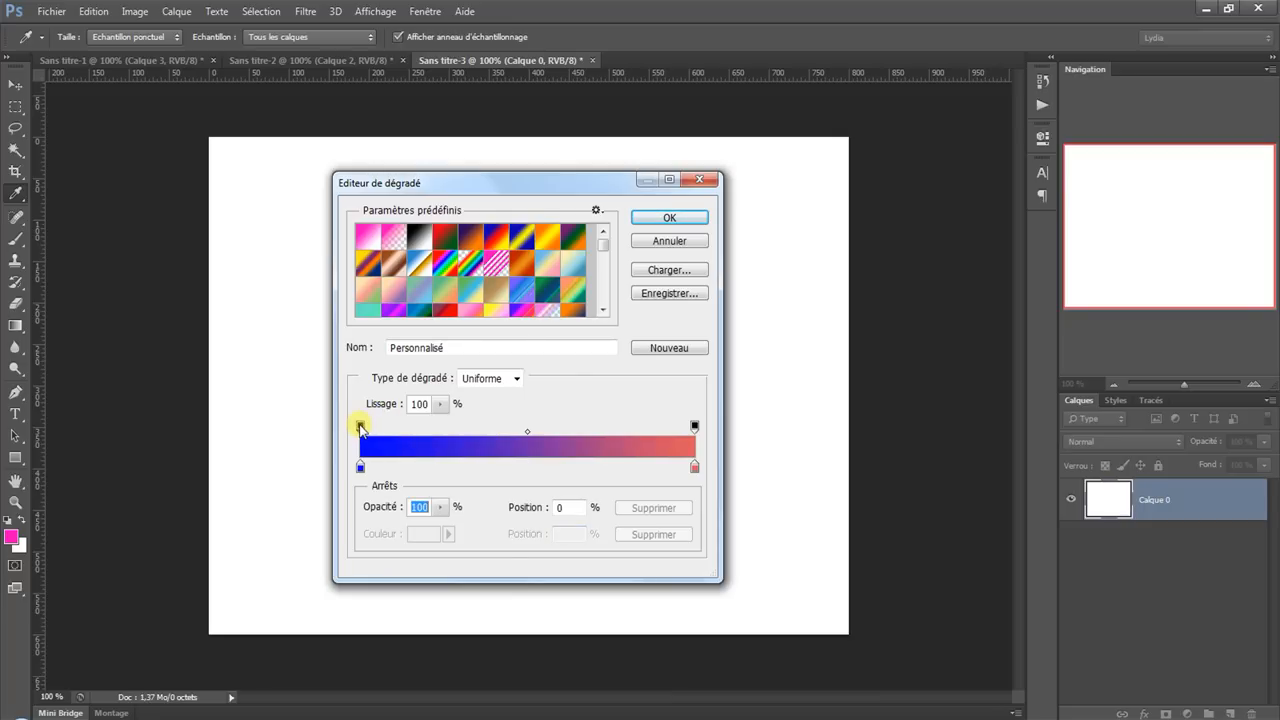
{"action": "left_click", "coordinate": [440, 507]}
{"action": "left_click_drag", "start_coordinate": [438, 524], "coordinate": [375, 532]}
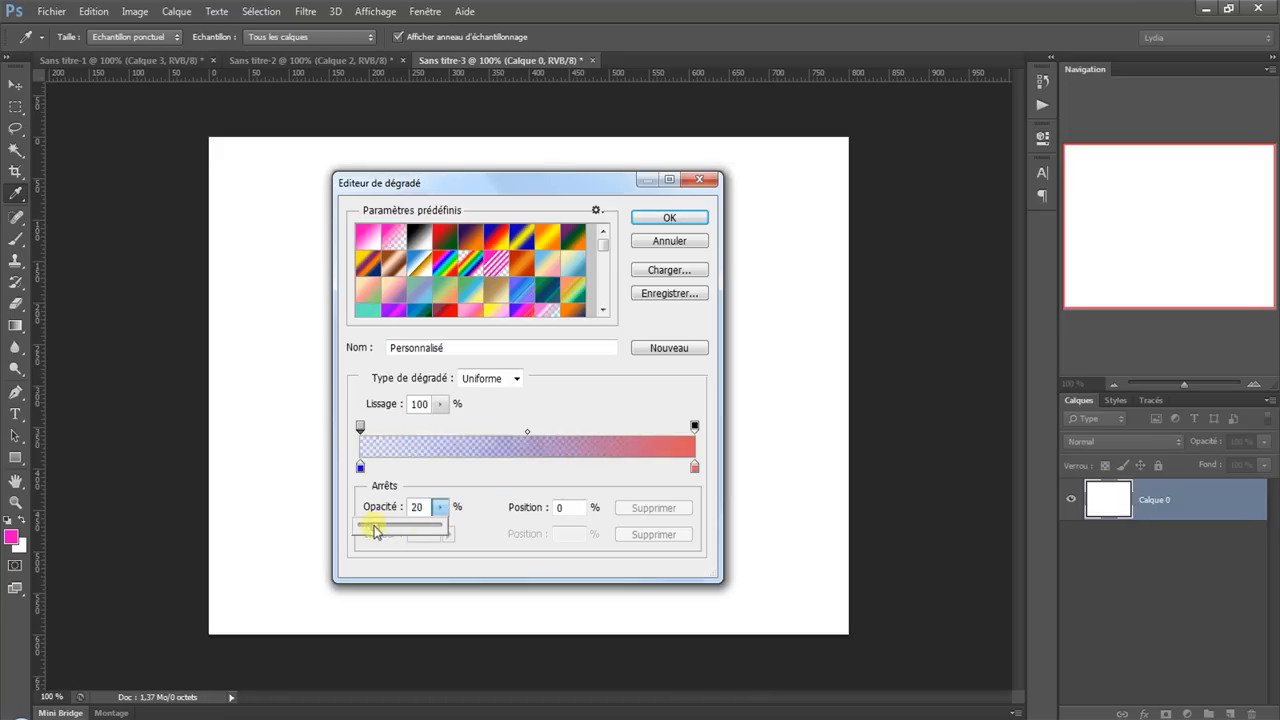
{"action": "left_click", "coordinate": [568, 507]}
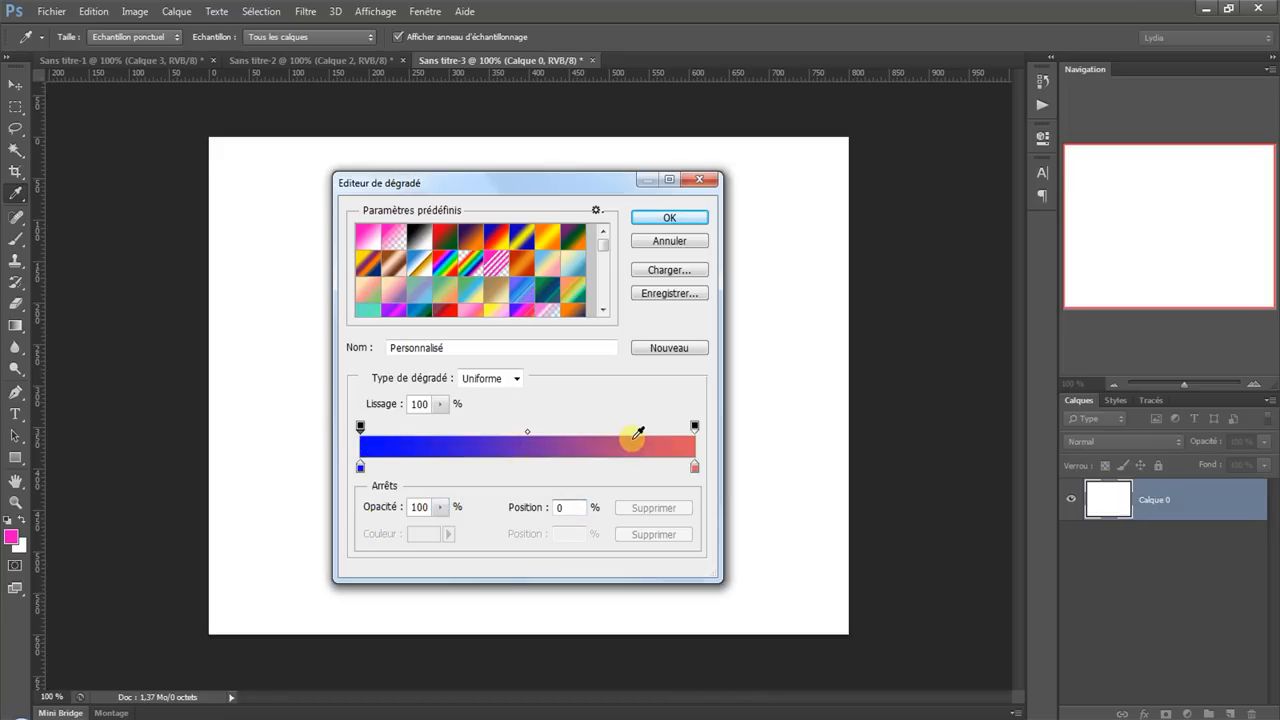
{"action": "left_click", "coordinate": [528, 433]}
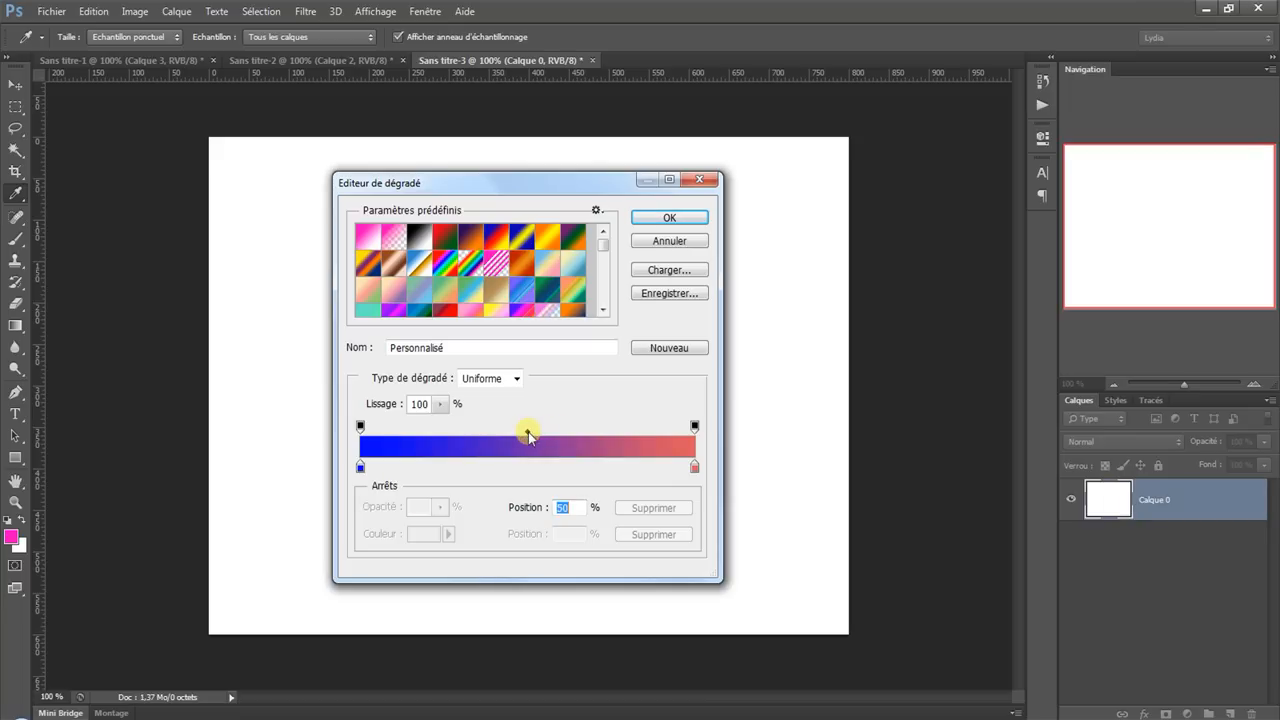
Add a colour stop at 26%, colour it bright red, and remove it from the gradient.
{"action": "left_click", "coordinate": [448, 467]}
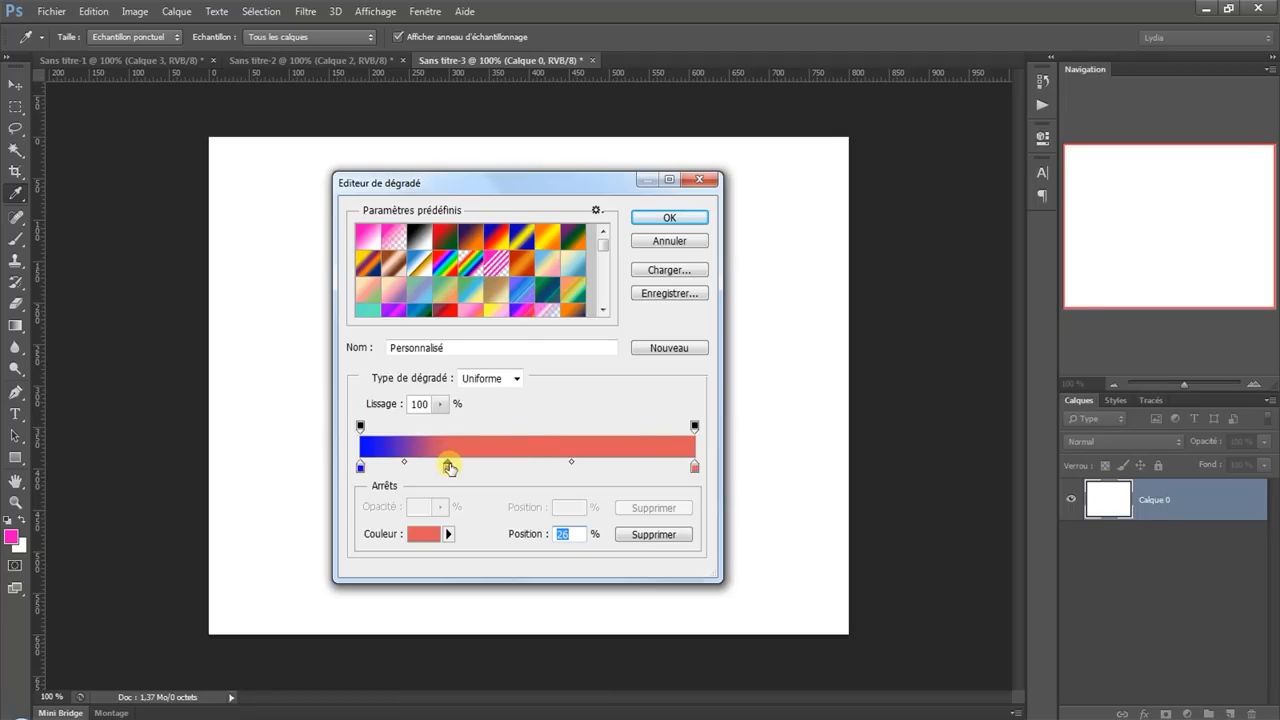
{"action": "left_click", "coordinate": [430, 534]}
{"action": "left_click", "coordinate": [530, 276]}
{"action": "left_click", "coordinate": [714, 263]}
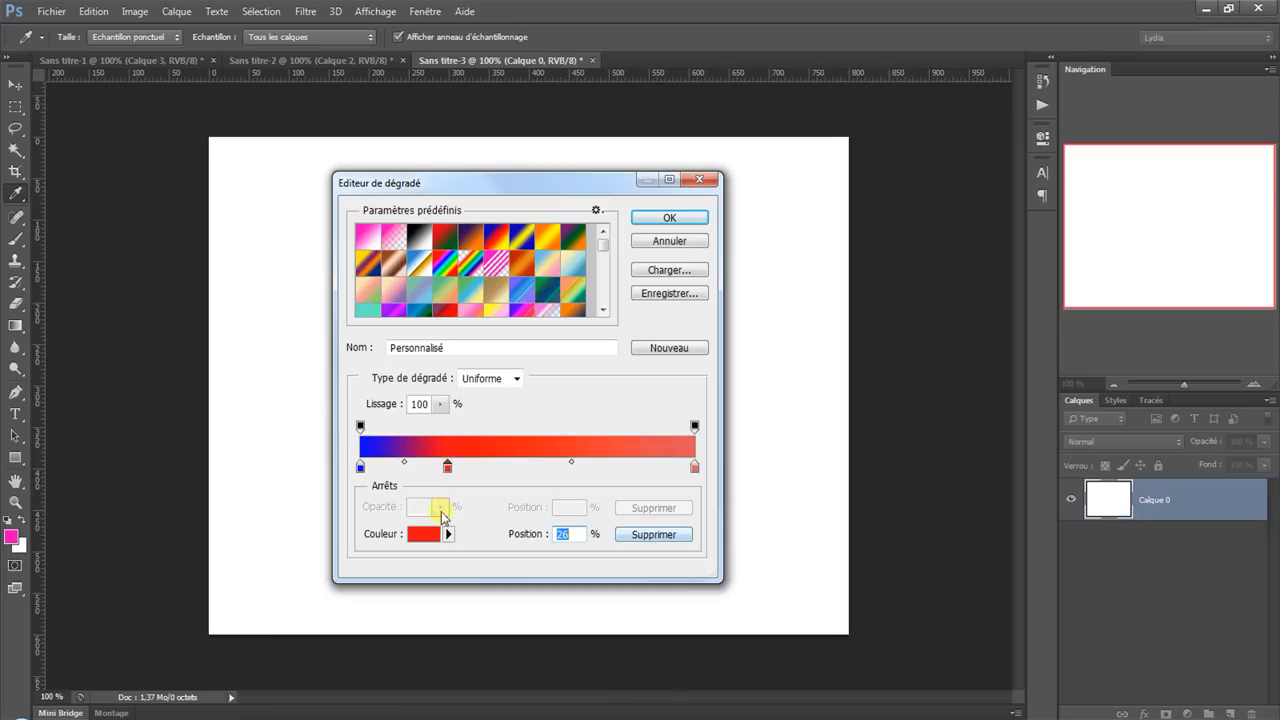
{"action": "left_click_drag", "start_coordinate": [448, 469], "coordinate": [459, 563]}
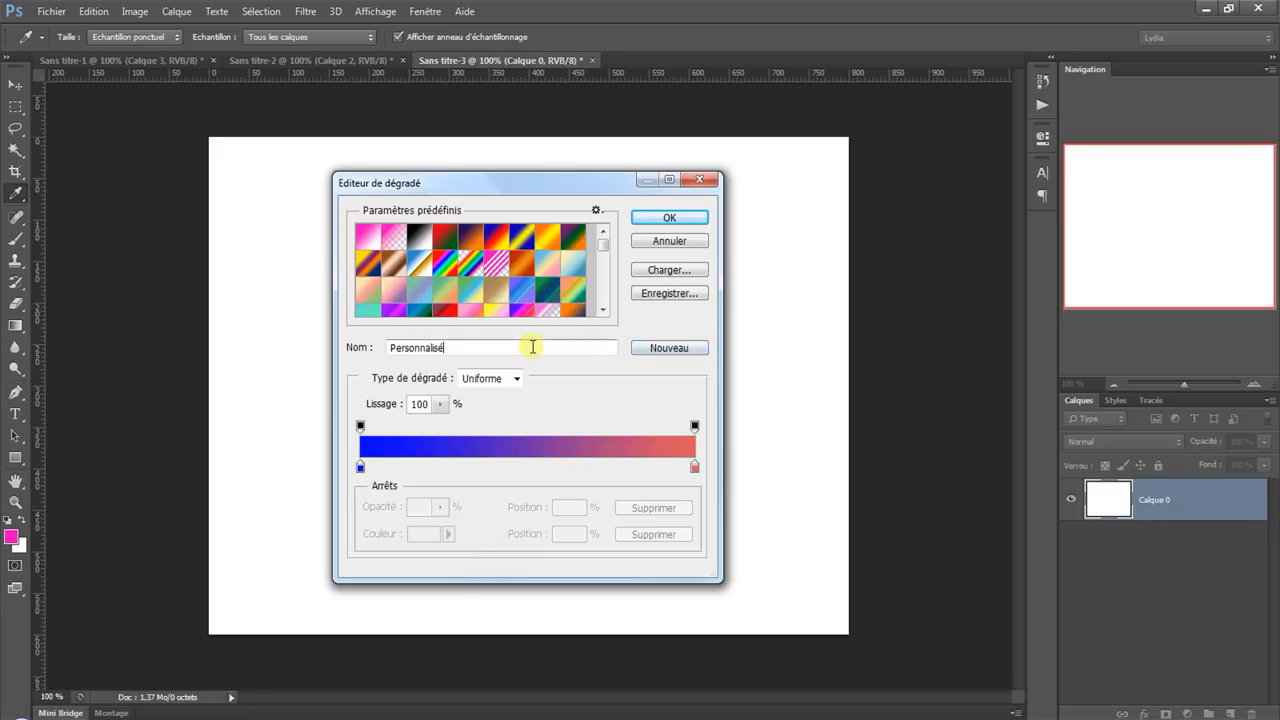
Name the gradient "simple", save it as a new preset, and accept it as the active gradient.
{"action": "key", "text": "BackSpace"}
{"action": "key", "text": "BackSpace"}
{"action": "key", "text": "BackSpace"}
{"action": "key", "text": "BackSpace"}
{"action": "key", "text": "BackSpace"}
{"action": "key", "text": "BackSpace"}
{"action": "key", "text": "BackSpace"}
{"action": "key", "text": "BackSpace"}
{"action": "key", "text": "BackSpace"}
{"action": "key", "text": "BackSpace"}
{"action": "key", "text": "BackSpace"}
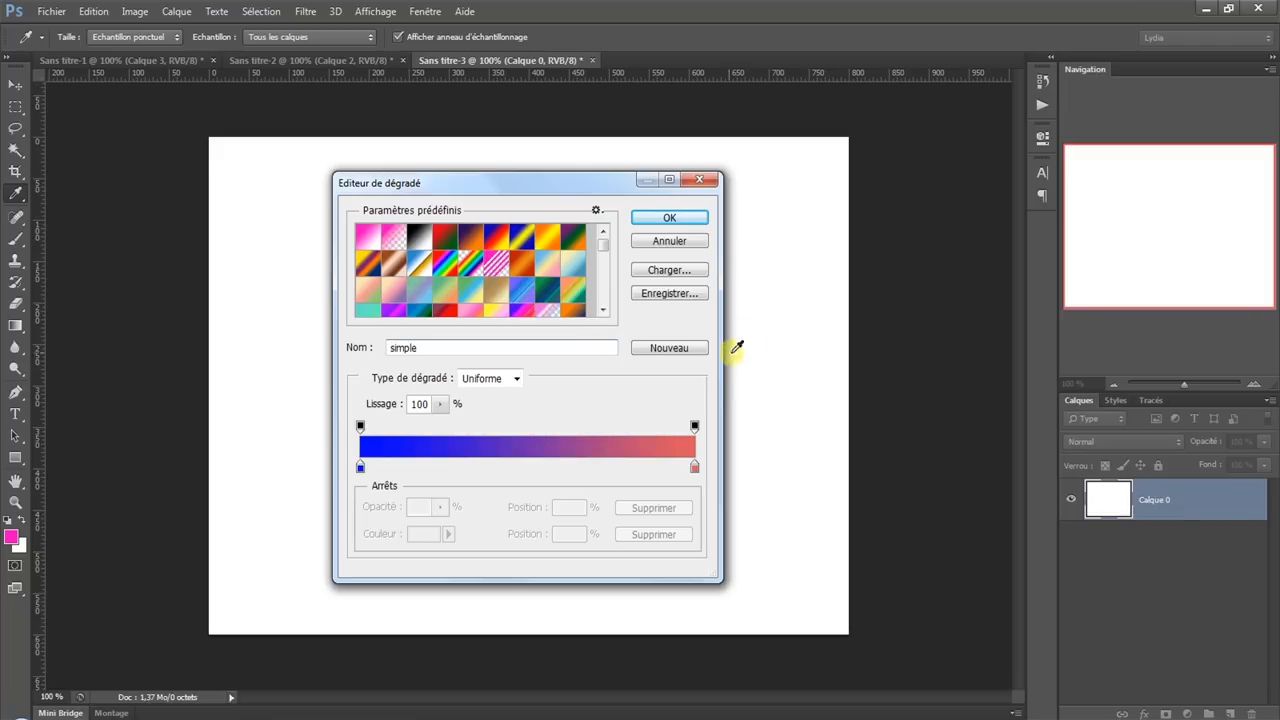
{"action": "left_click", "coordinate": [692, 351]}
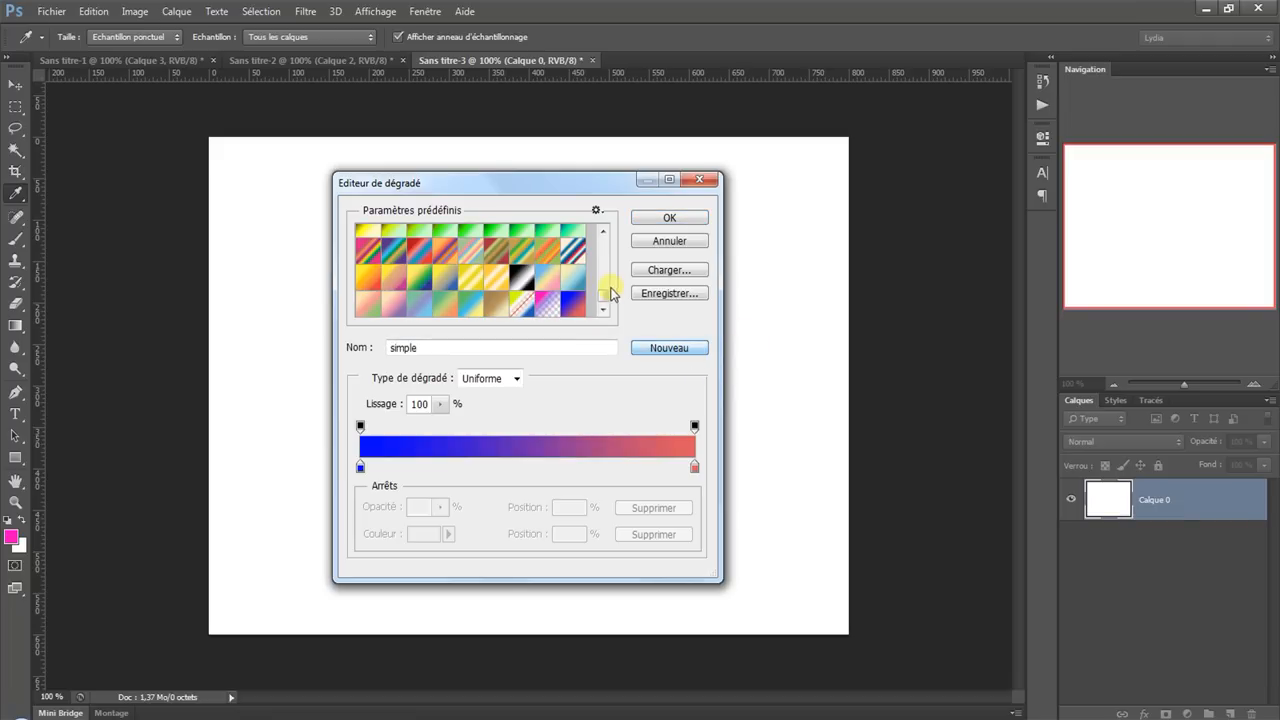
{"action": "left_click", "coordinate": [669, 217]}
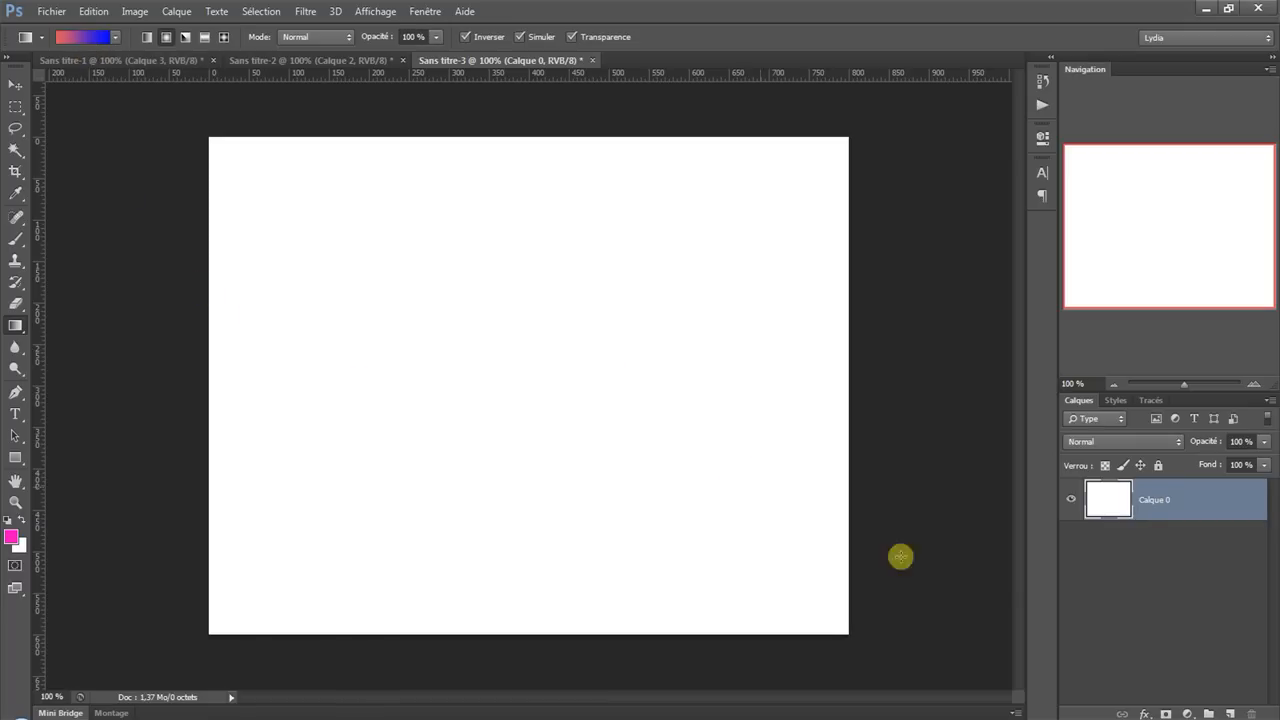
Try the new gradient as a radial fill on the canvas and undo it.
{"action": "left_click_drag", "start_coordinate": [900, 557], "coordinate": [902, 558]}
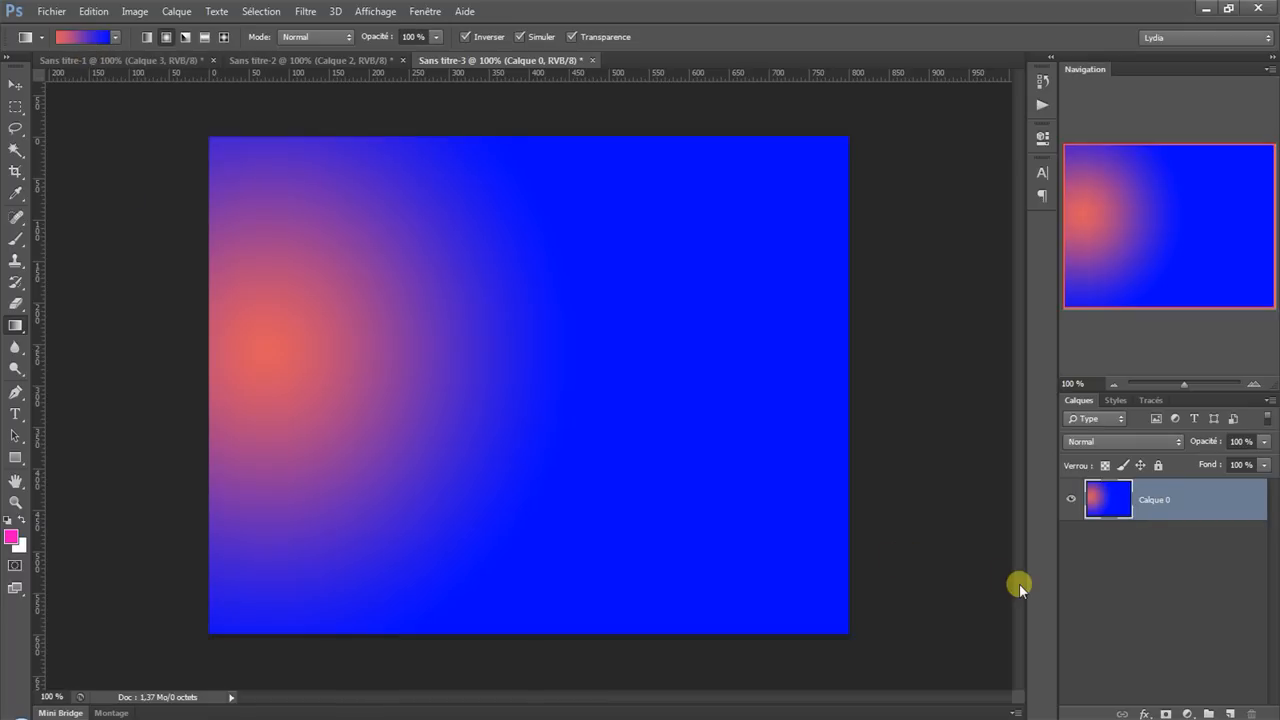
{"action": "left_click", "coordinate": [94, 12]}
{"action": "left_click", "coordinate": [131, 32]}
Fill the canvas with a horizontal linear gradient, disable the Inverser option, and undo the fill.
{"action": "mouse_move", "coordinate": [246, 372]}
{"action": "left_mouse_down"}
{"action": "mouse_move", "coordinate": [423, 360]}
{"action": "mouse_move", "coordinate": [805, 377]}
{"action": "left_mouse_up"}
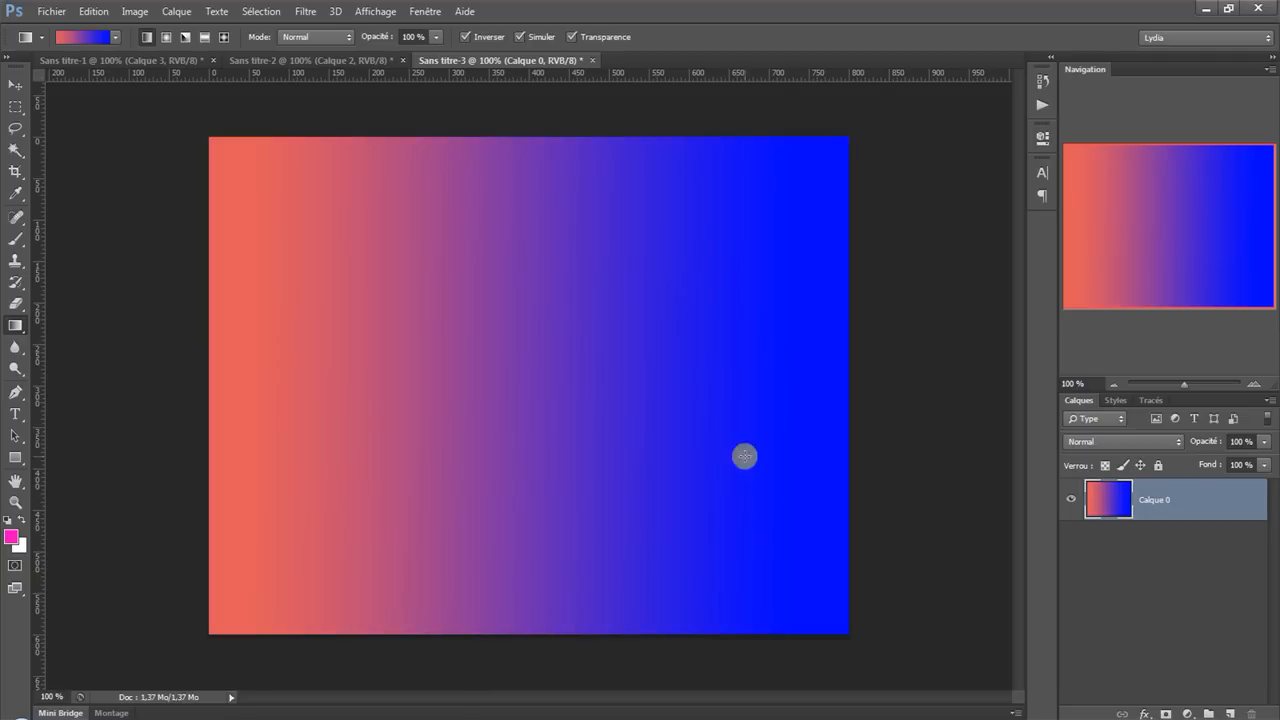
{"action": "left_click", "coordinate": [468, 37]}
{"action": "left_click", "coordinate": [94, 12]}
{"action": "left_click", "coordinate": [131, 27]}
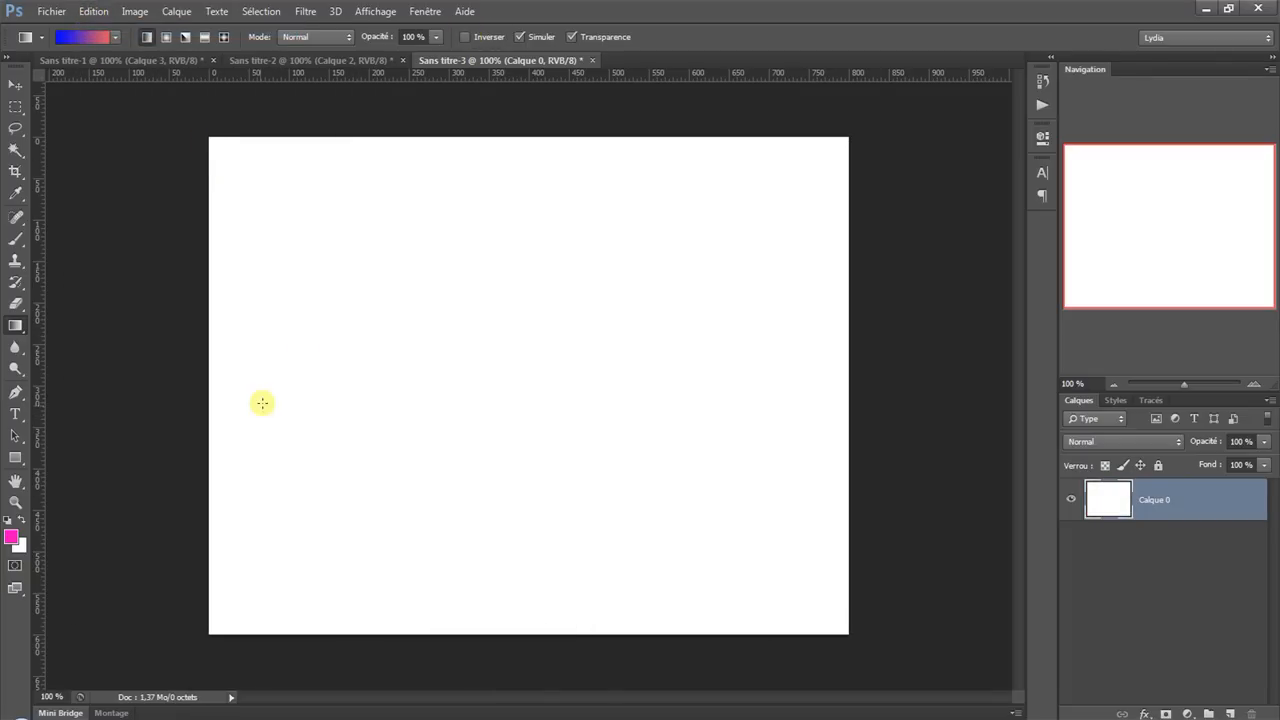
Draw the non-reversed linear gradient from blue to coral across the canvas and undo it.
{"action": "left_click_drag", "start_coordinate": [246, 366], "coordinate": [810, 364]}
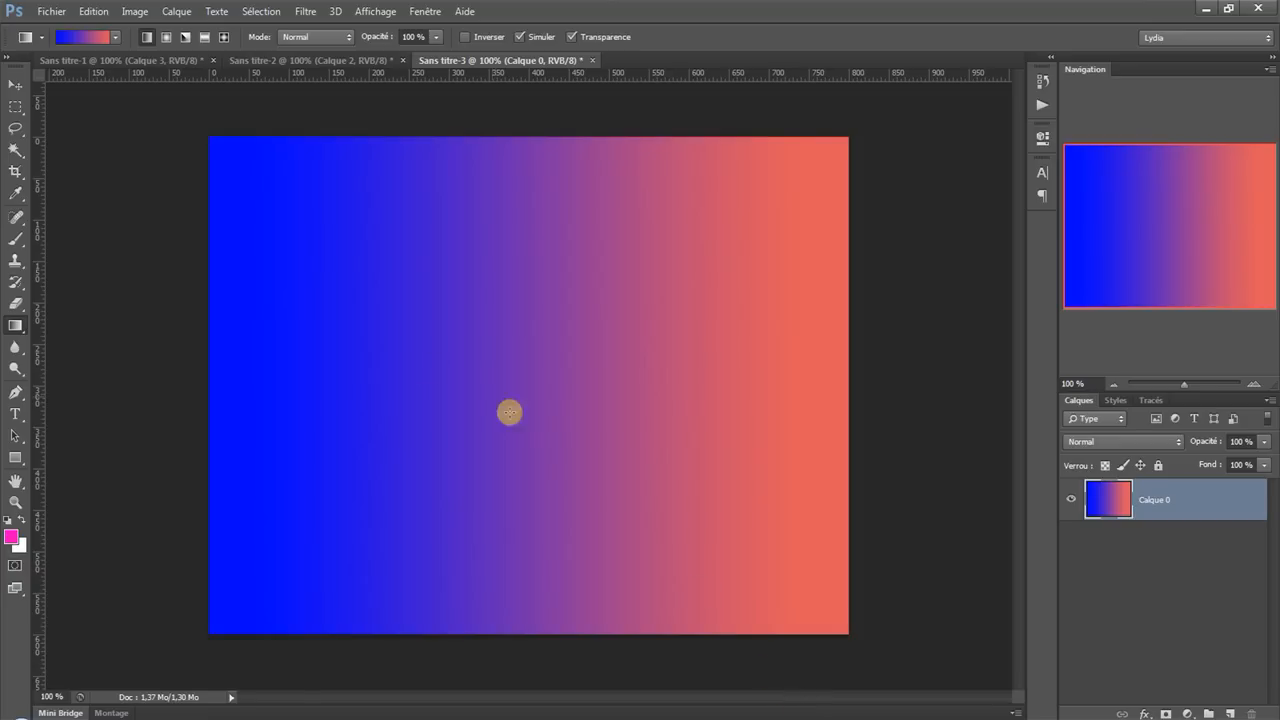
{"action": "left_click", "coordinate": [94, 12]}
{"action": "left_click", "coordinate": [131, 27]}
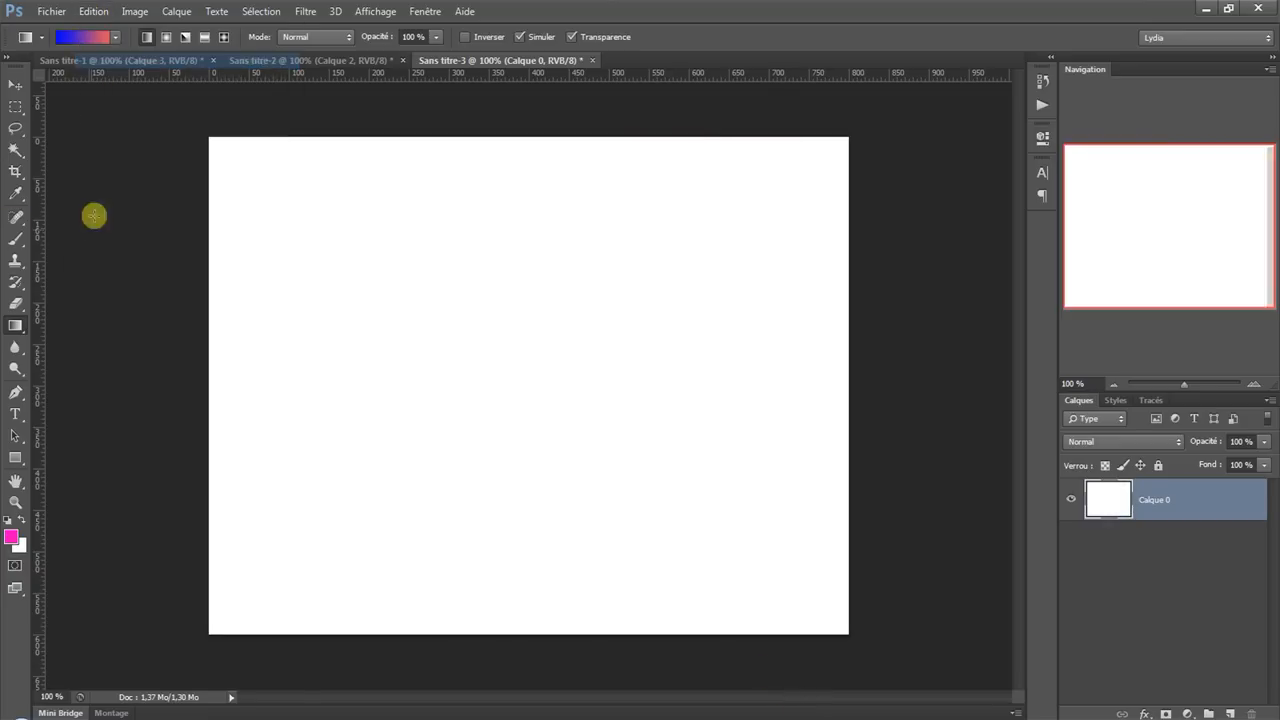
Add a colour stop to the "simple" gradient, colour it yellow fffc00, and set its position to 33%.
{"action": "left_click", "coordinate": [19, 326]}
{"action": "left_click", "coordinate": [16, 326]}
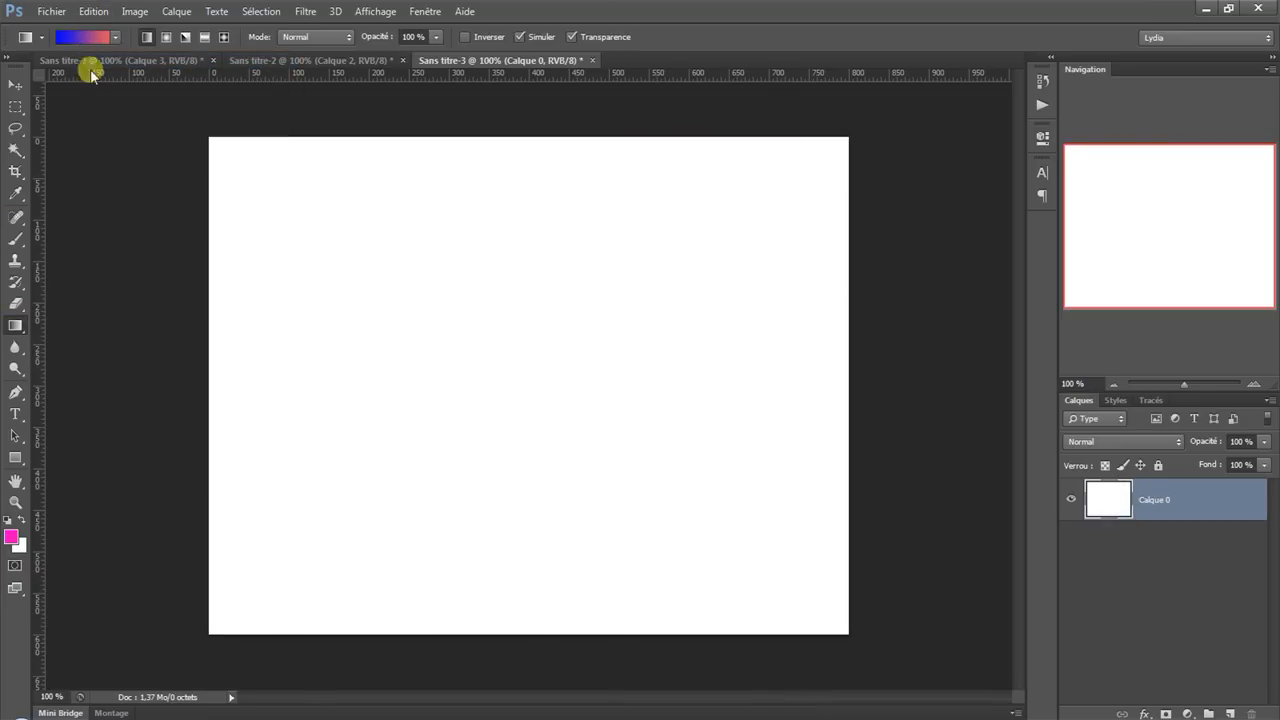
{"action": "left_click", "coordinate": [98, 40]}
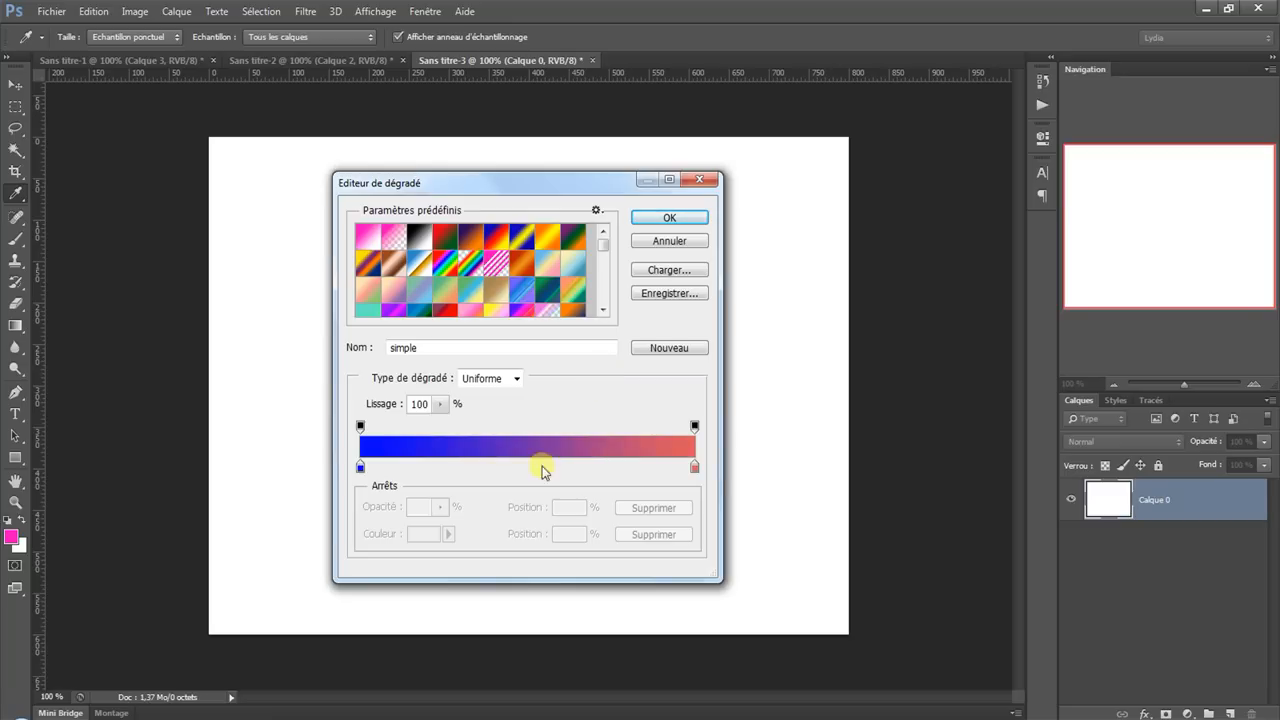
{"action": "left_click", "coordinate": [442, 466]}
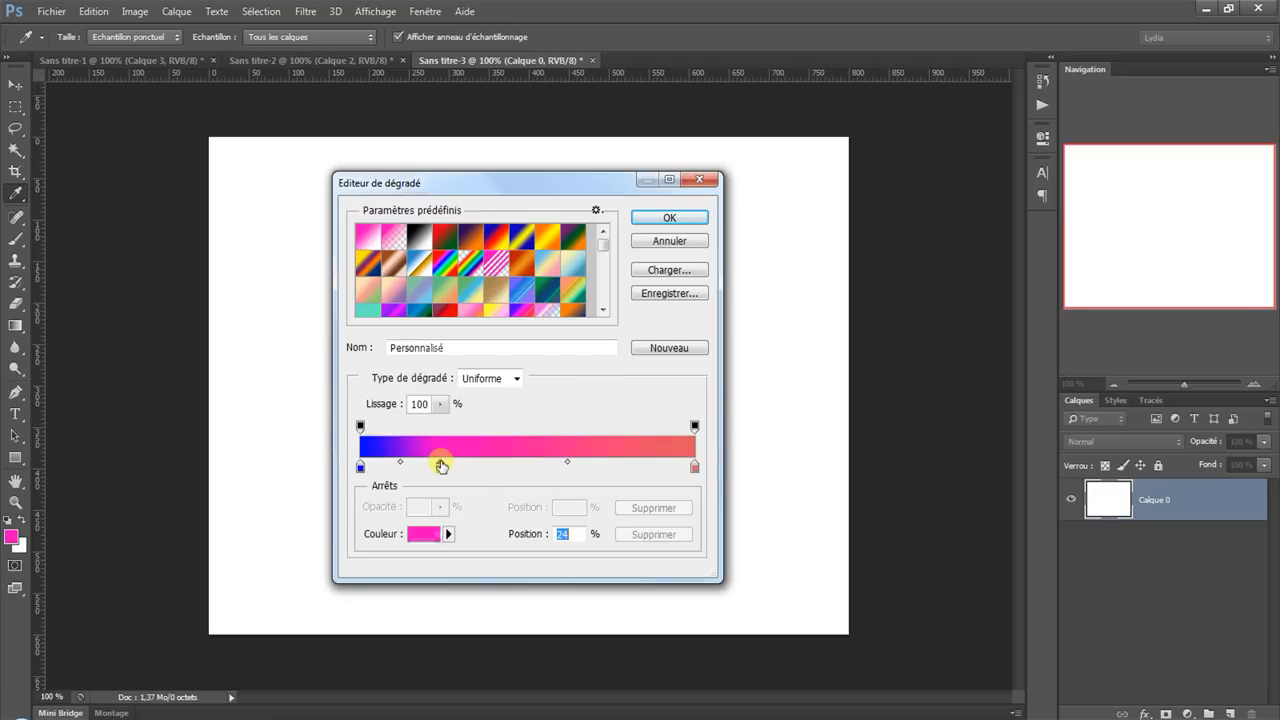
{"action": "left_click", "coordinate": [425, 535]}
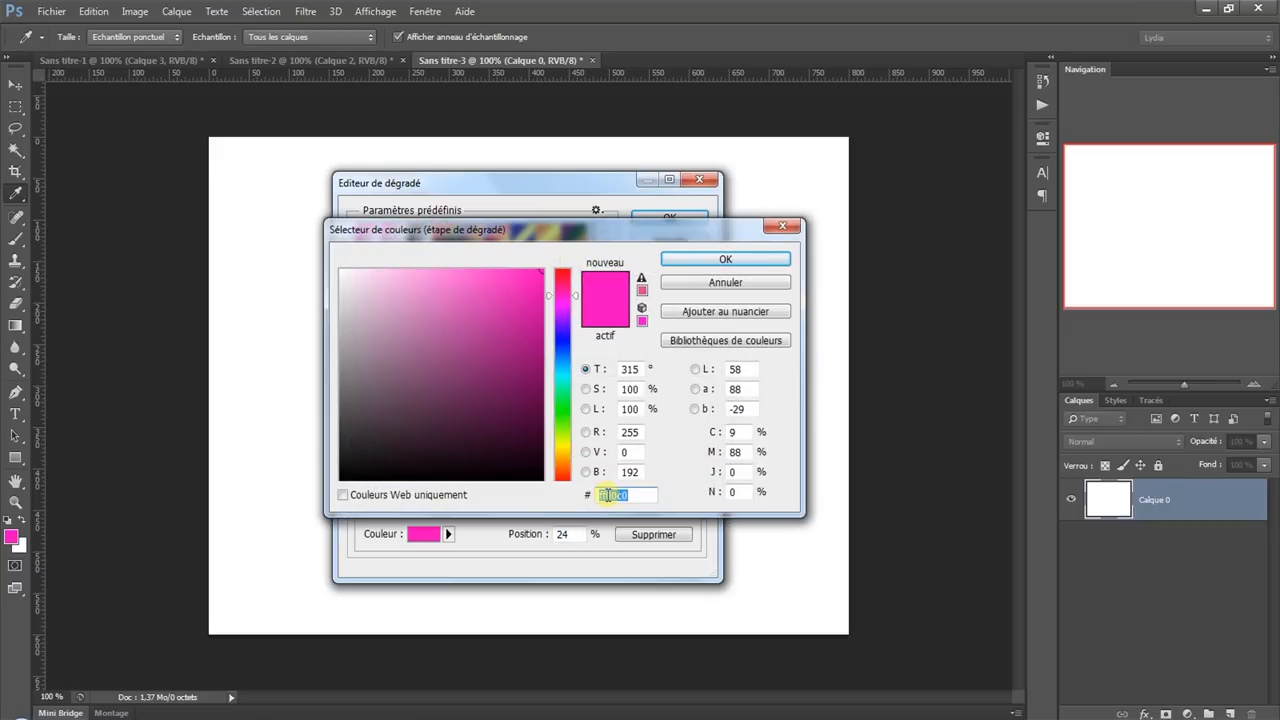
{"action": "type", "text": "ff"}
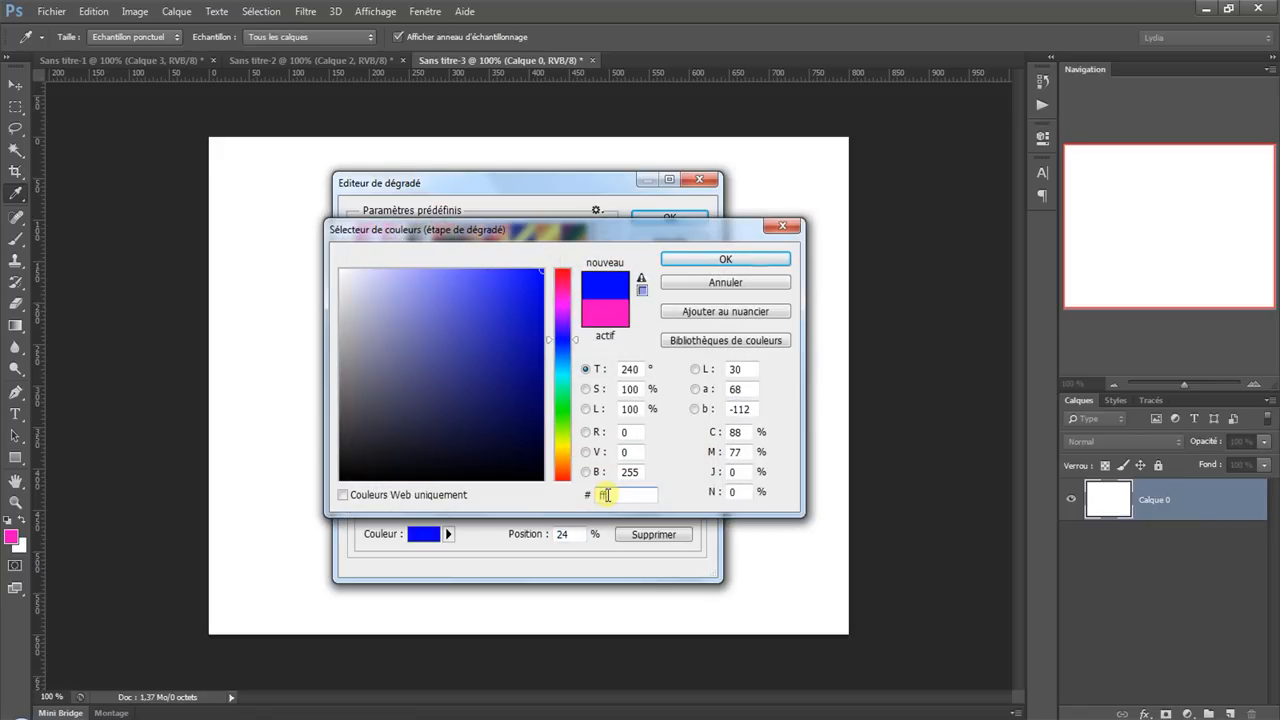
{"action": "type", "text": "fc00"}
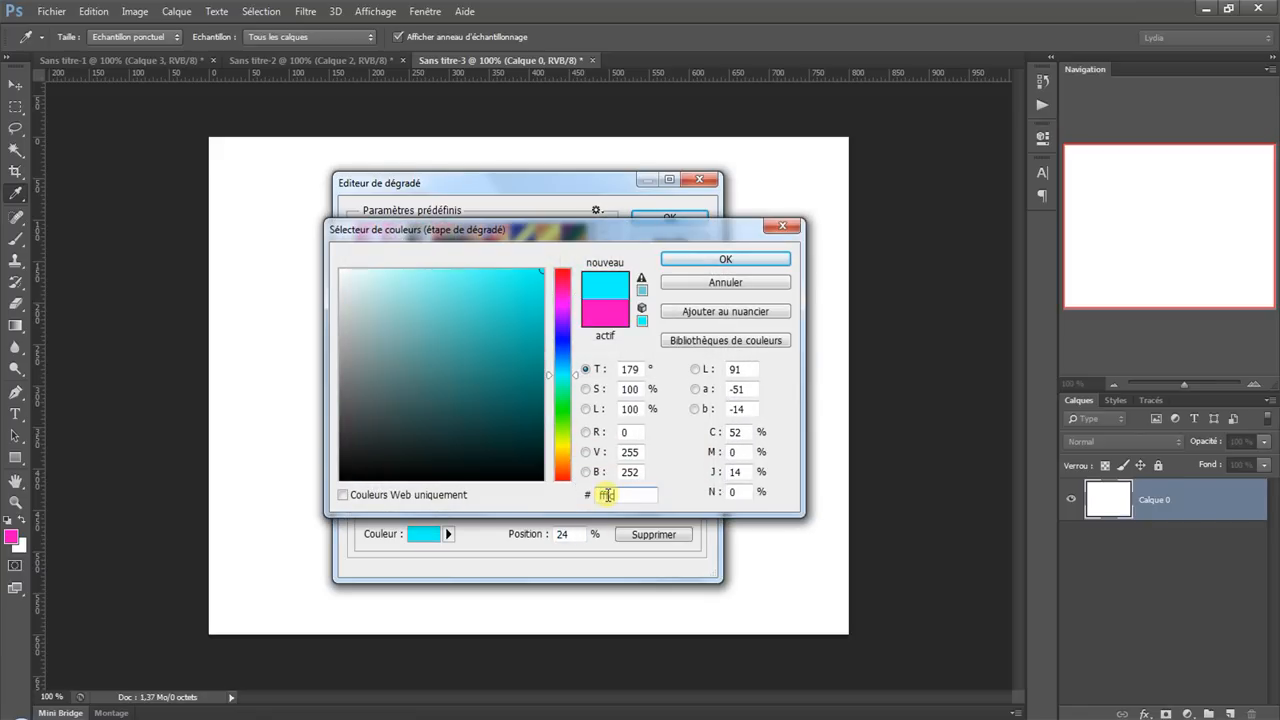
{"action": "left_click", "coordinate": [735, 259]}
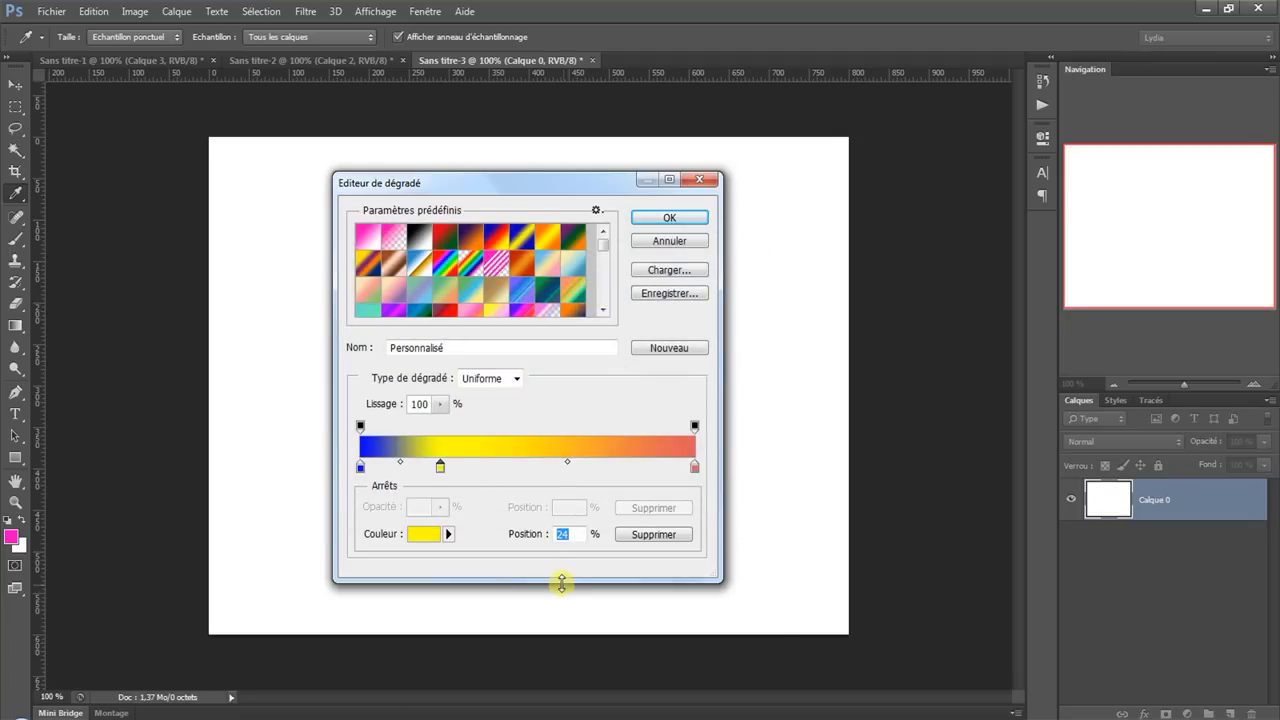
{"action": "type", "text": "33"}
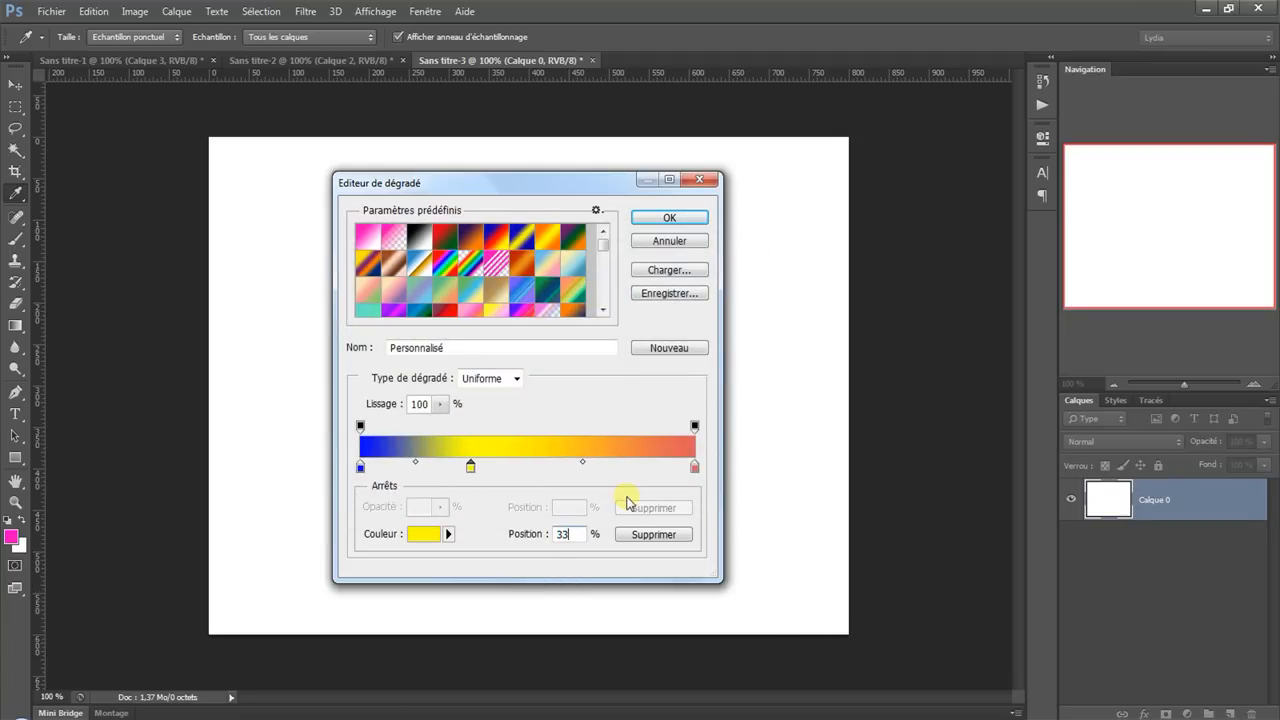
Add another colour stop to the gradient, colour it purple b314a6, and set its position to 67%.
{"action": "left_click", "coordinate": [604, 467]}
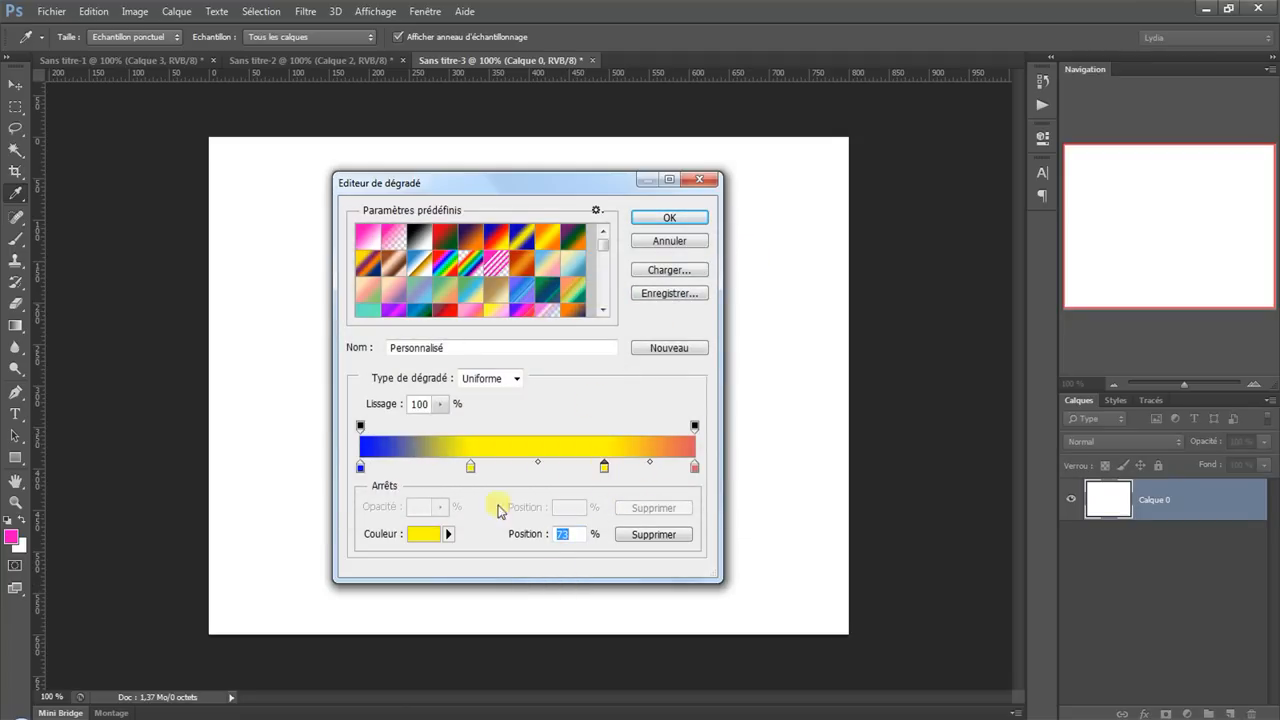
{"action": "left_click", "coordinate": [425, 533]}
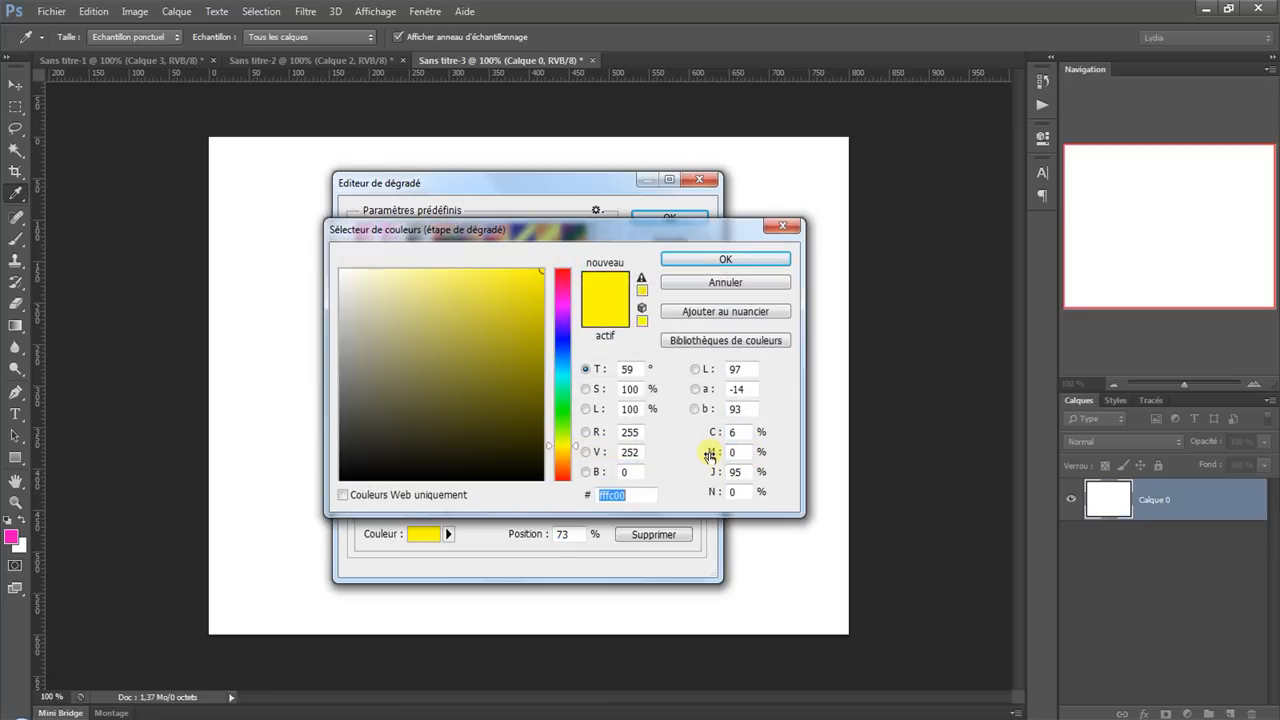
{"action": "type", "text": "b3"}
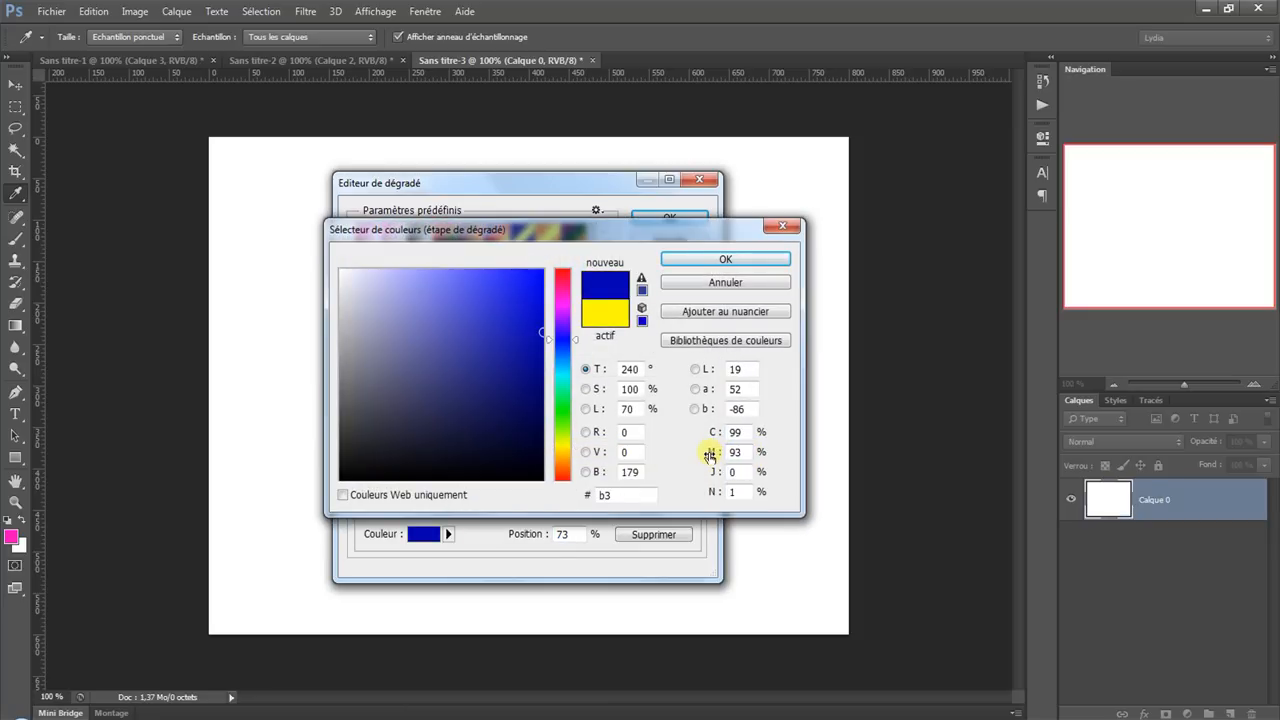
{"action": "type", "text": "14a6"}
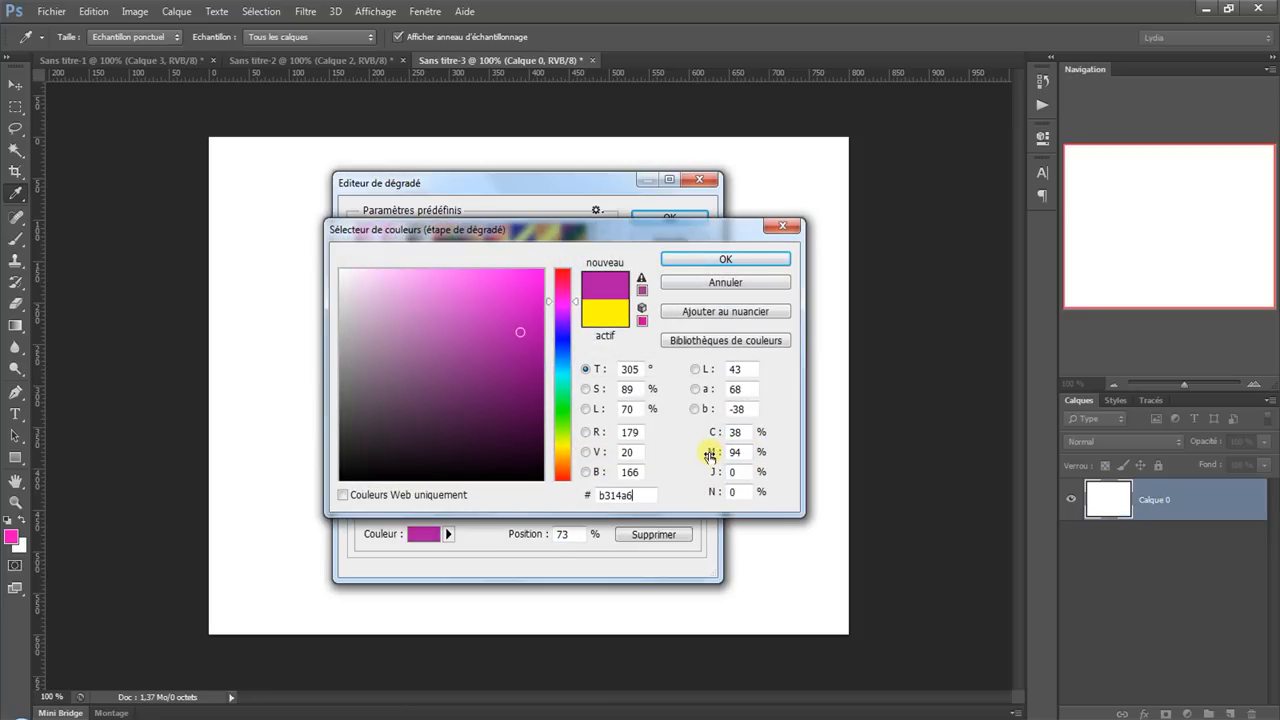
{"action": "left_click", "coordinate": [725, 259]}
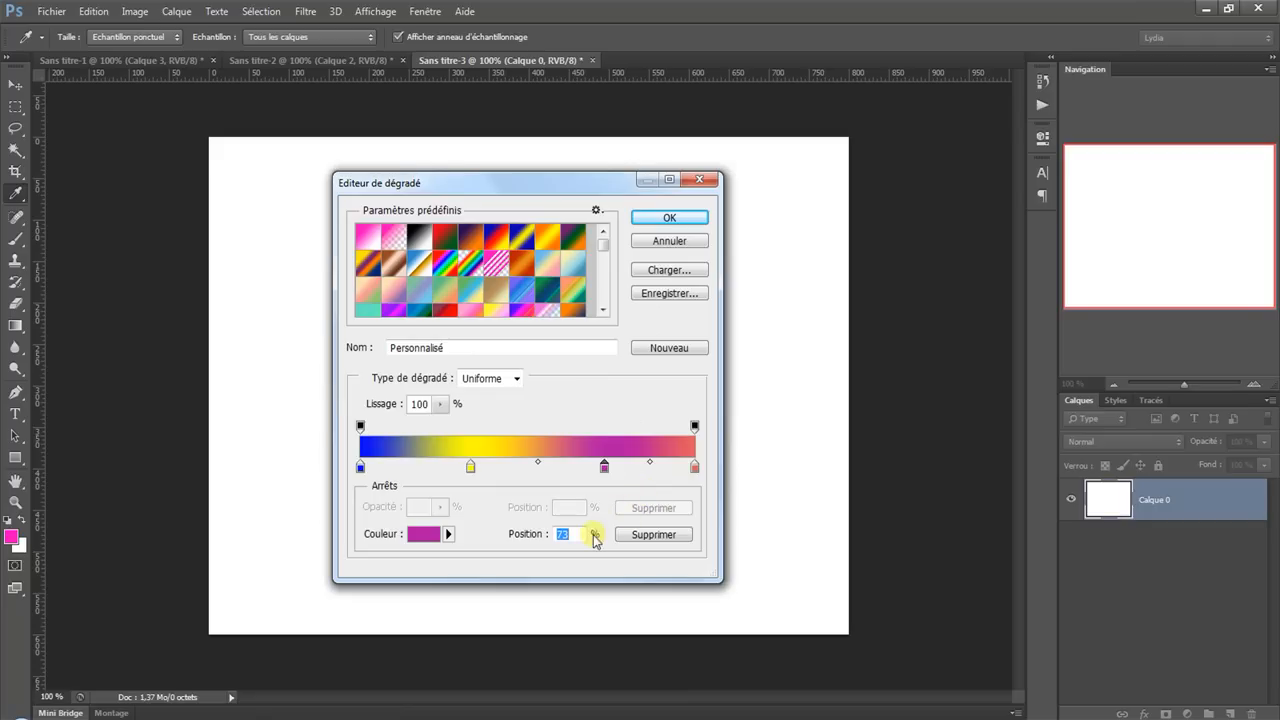
{"action": "type", "text": "67"}
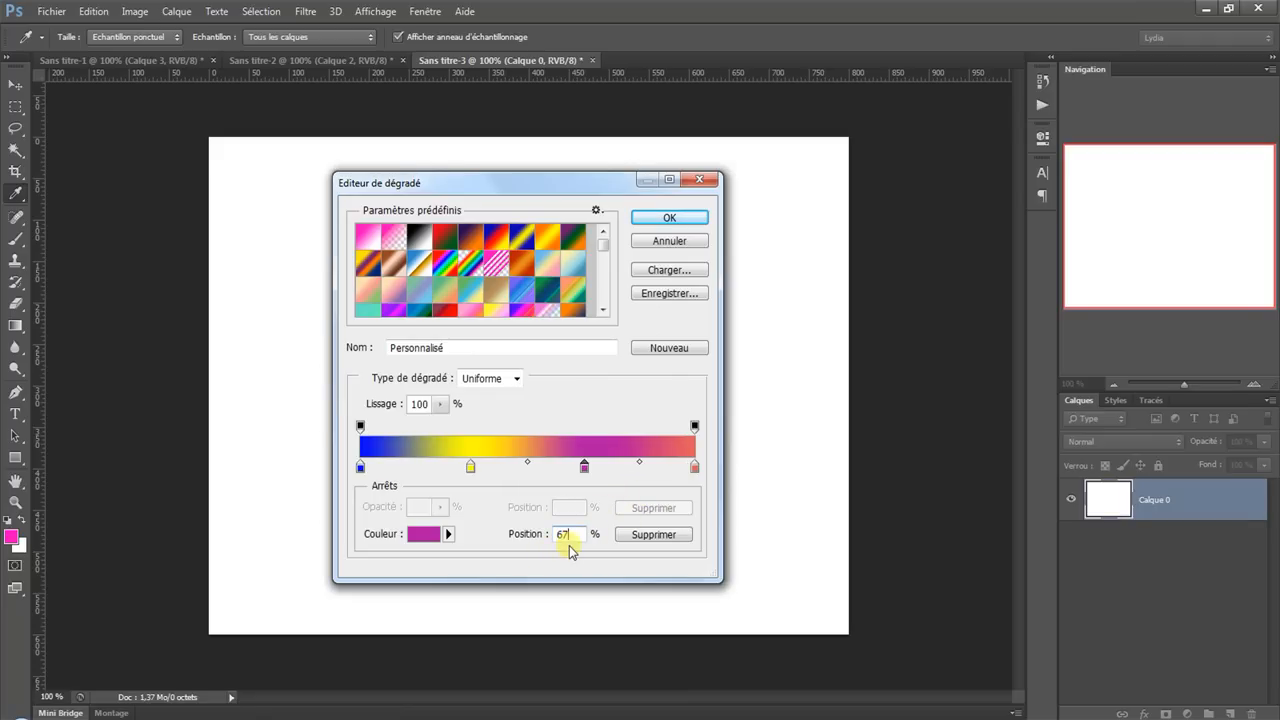
Inspect the positions of the midpoints and colour stops along the four-colour gradient.
{"action": "left_click", "coordinate": [529, 465]}
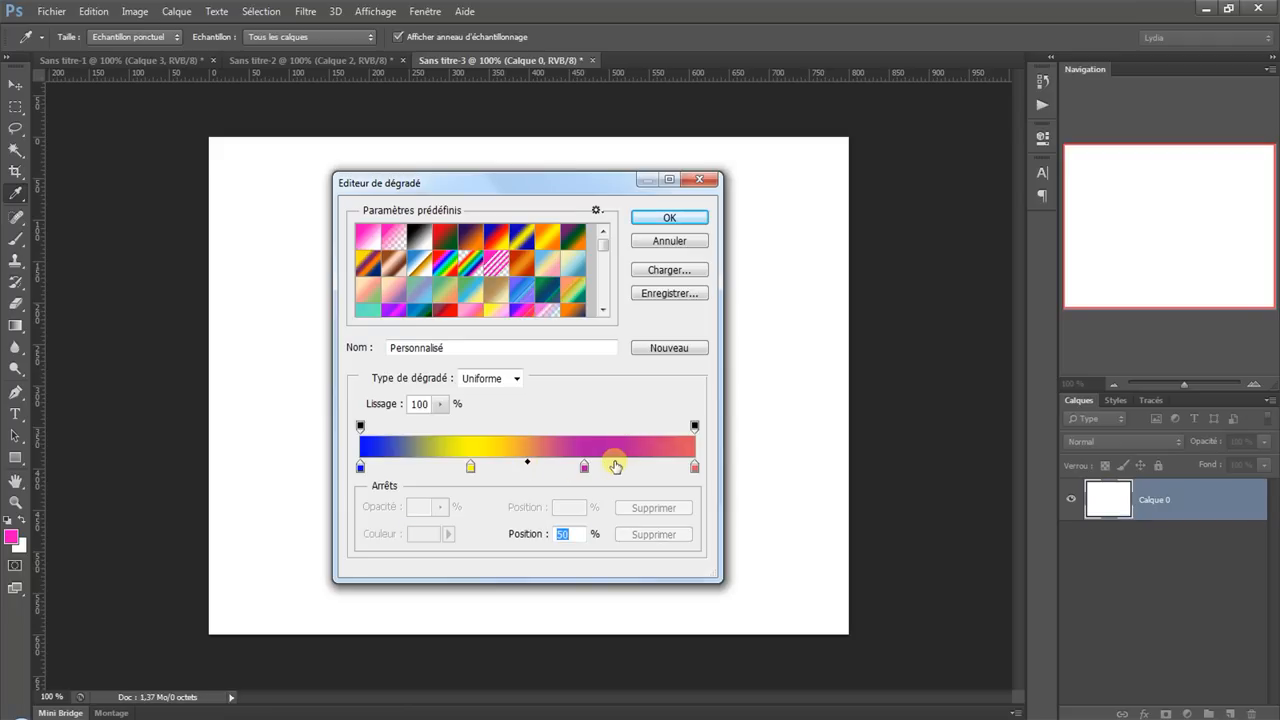
{"action": "left_click", "coordinate": [695, 468]}
{"action": "left_click", "coordinate": [639, 462]}
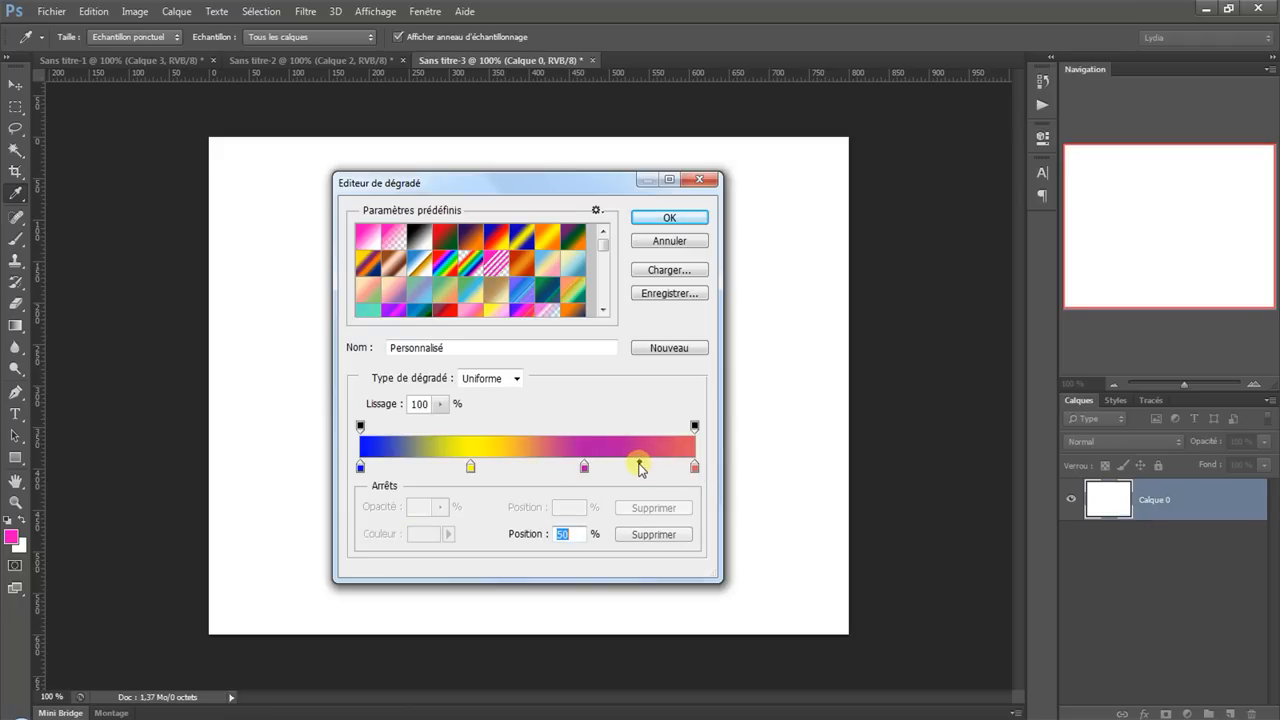
{"action": "left_click", "coordinate": [472, 467]}
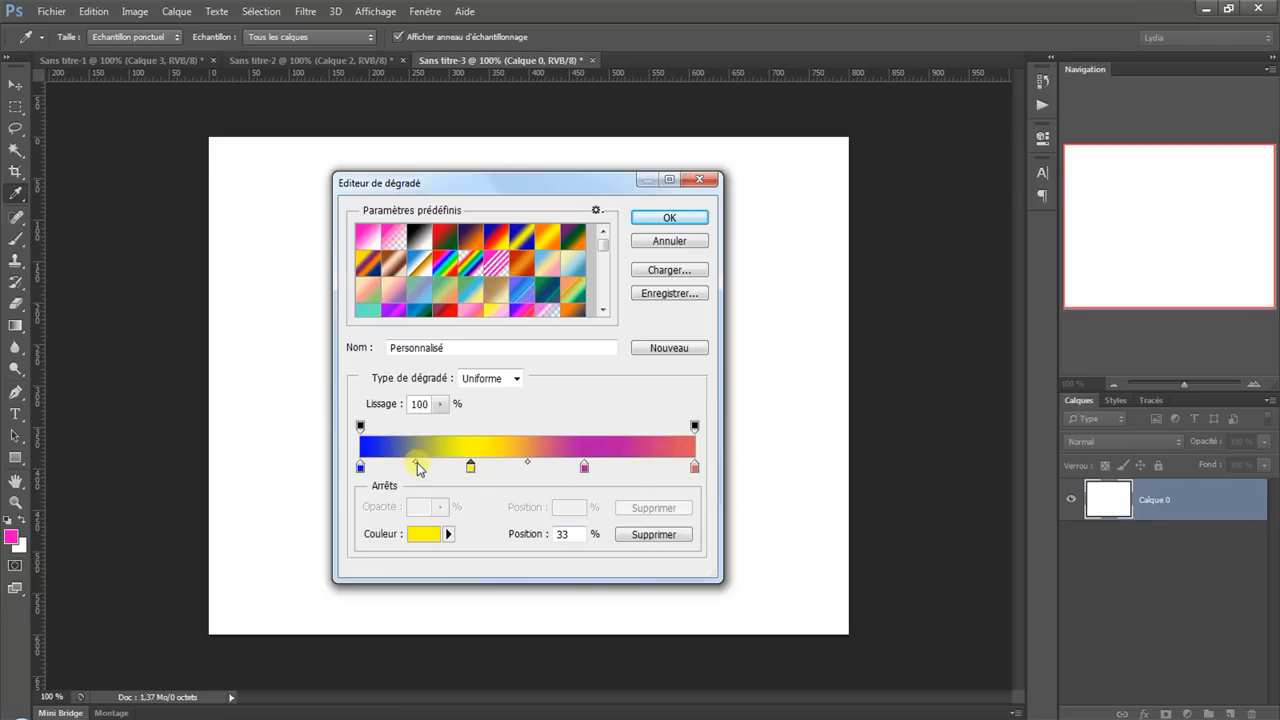
{"action": "left_click", "coordinate": [416, 461]}
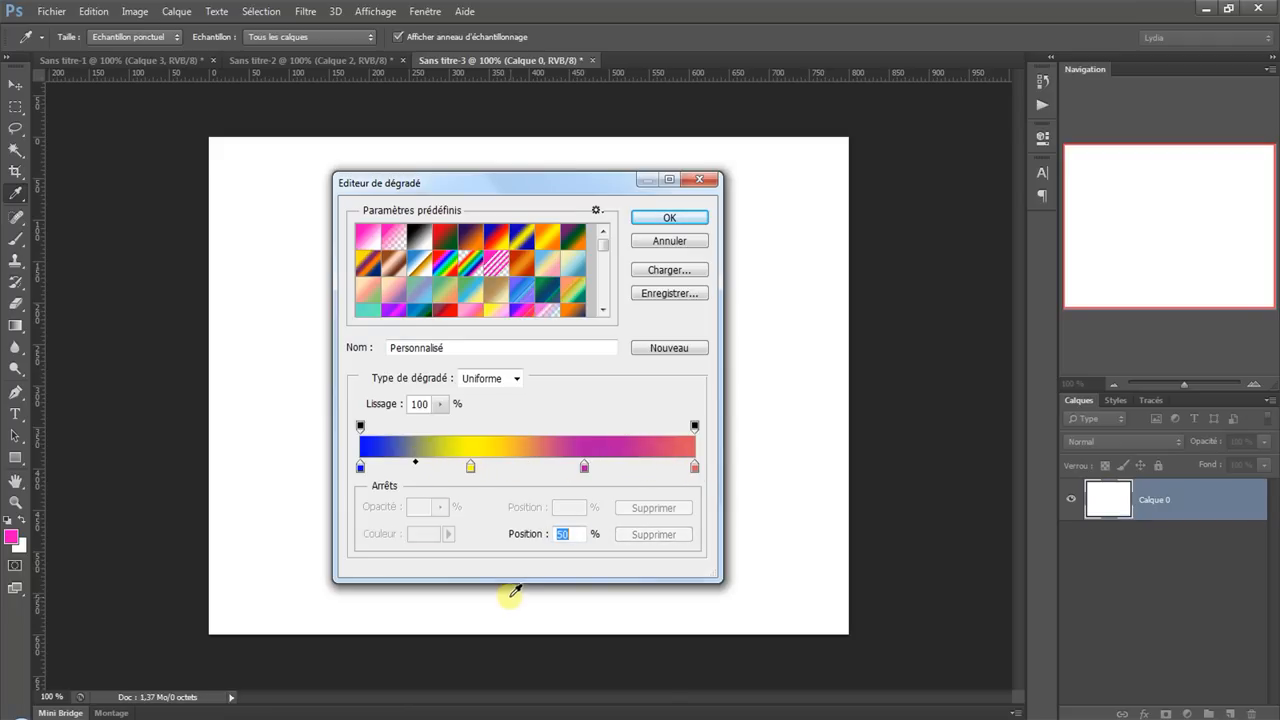
Add an opacity stop of 61% at position 39%, name the gradient "complexe", and accept the Gradient Editor.
{"action": "left_click", "coordinate": [492, 428]}
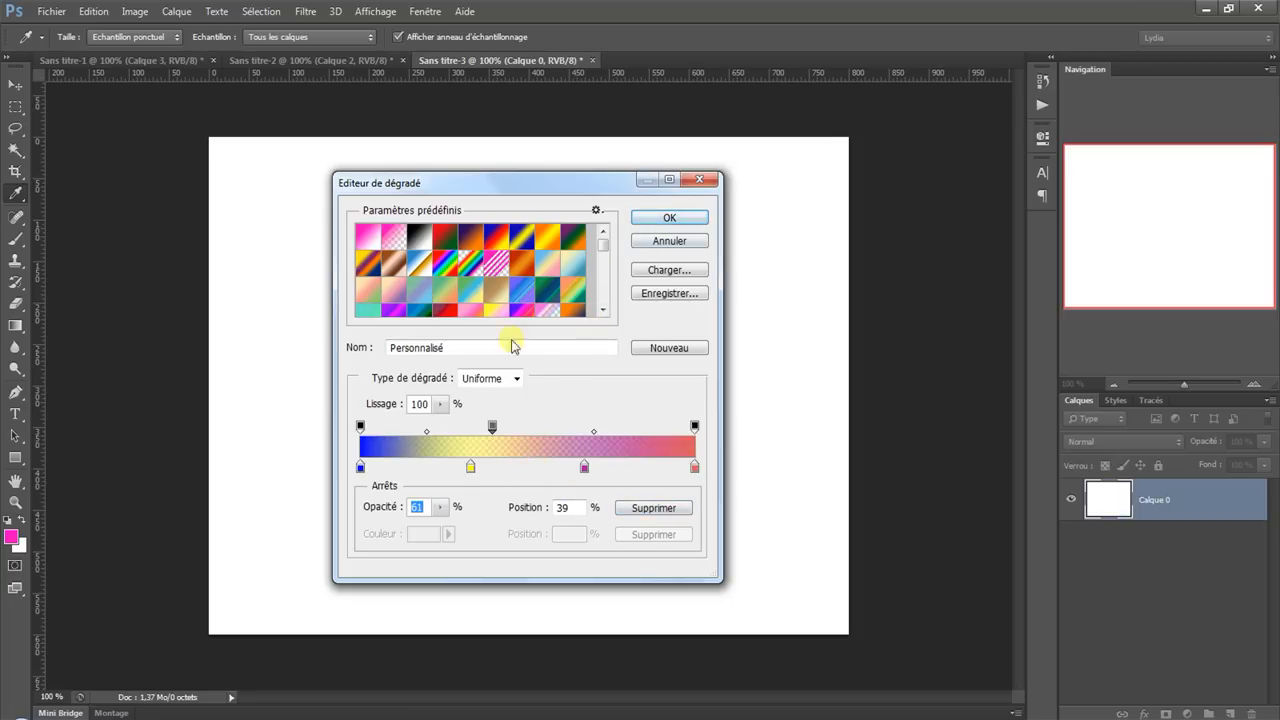
{"action": "left_click_drag", "start_coordinate": [511, 347], "coordinate": [115, 346]}
{"action": "type", "text": "complexe"}
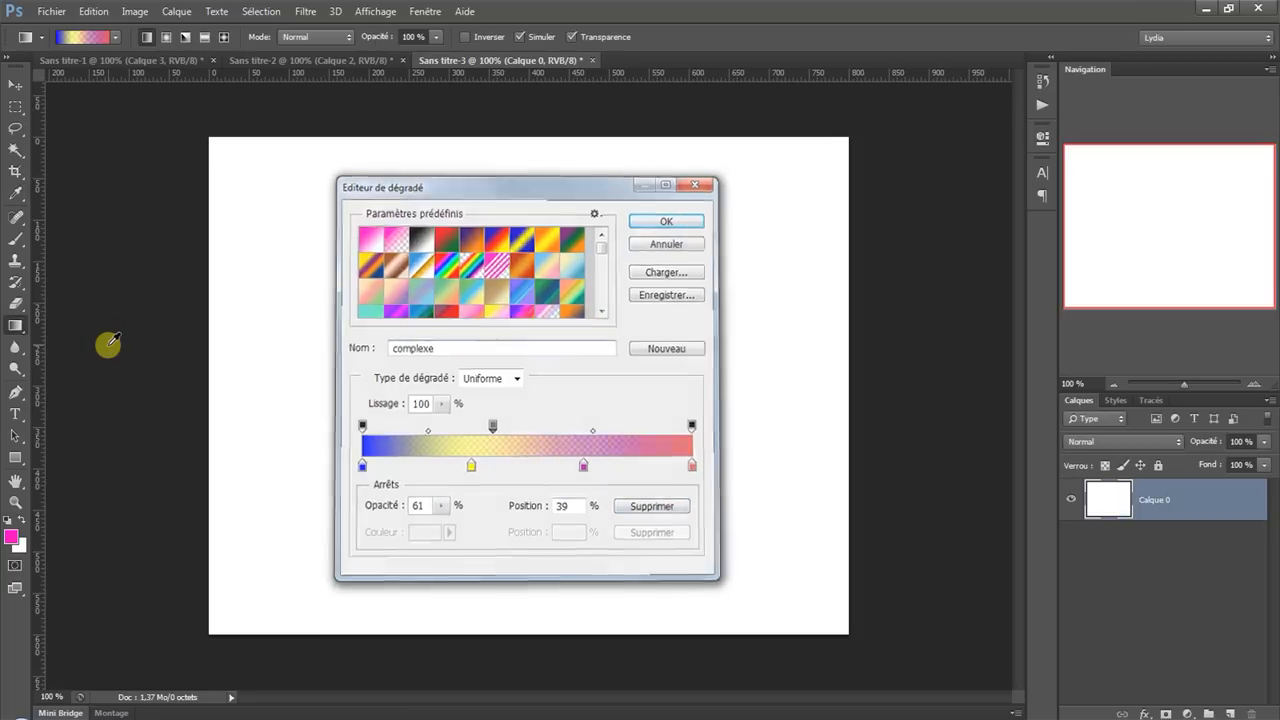
{"action": "key", "text": "Return"}
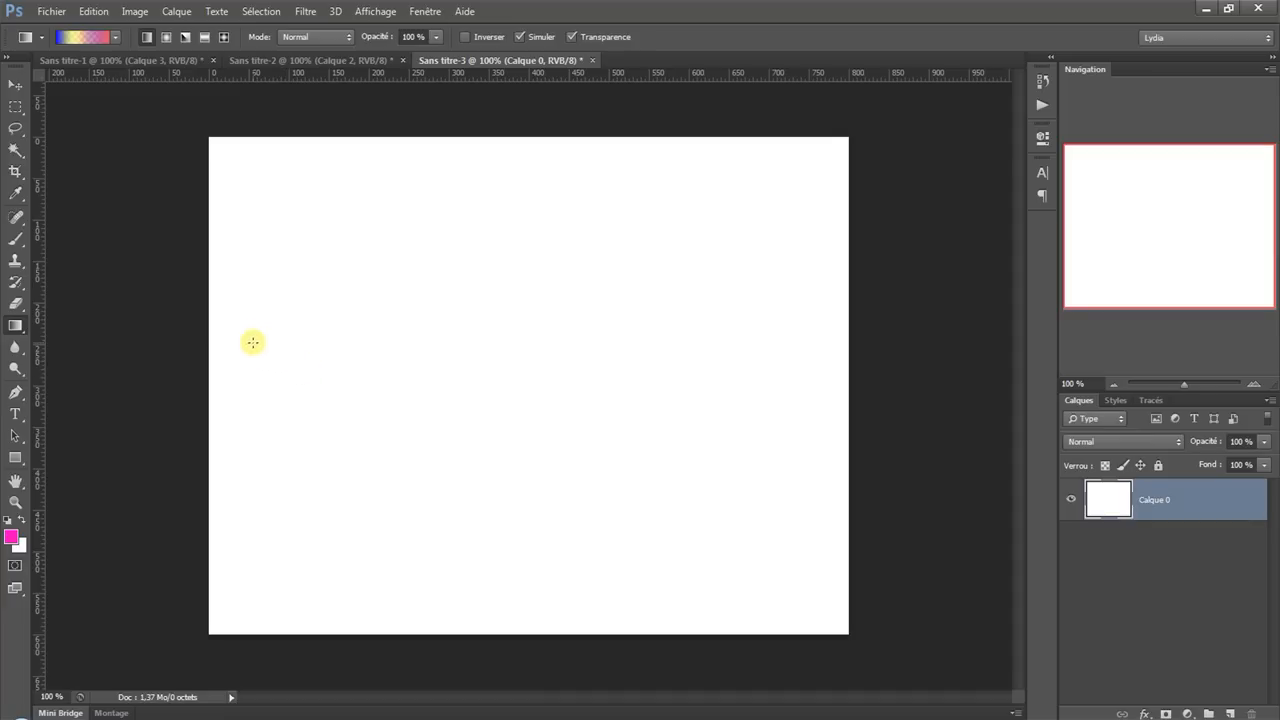
Draw the four-colour linear gradient over the canvas in several directions, ending with a diagonal from blue at upper left to coral at lower right.
{"action": "left_click_drag", "start_coordinate": [253, 342], "coordinate": [810, 346]}
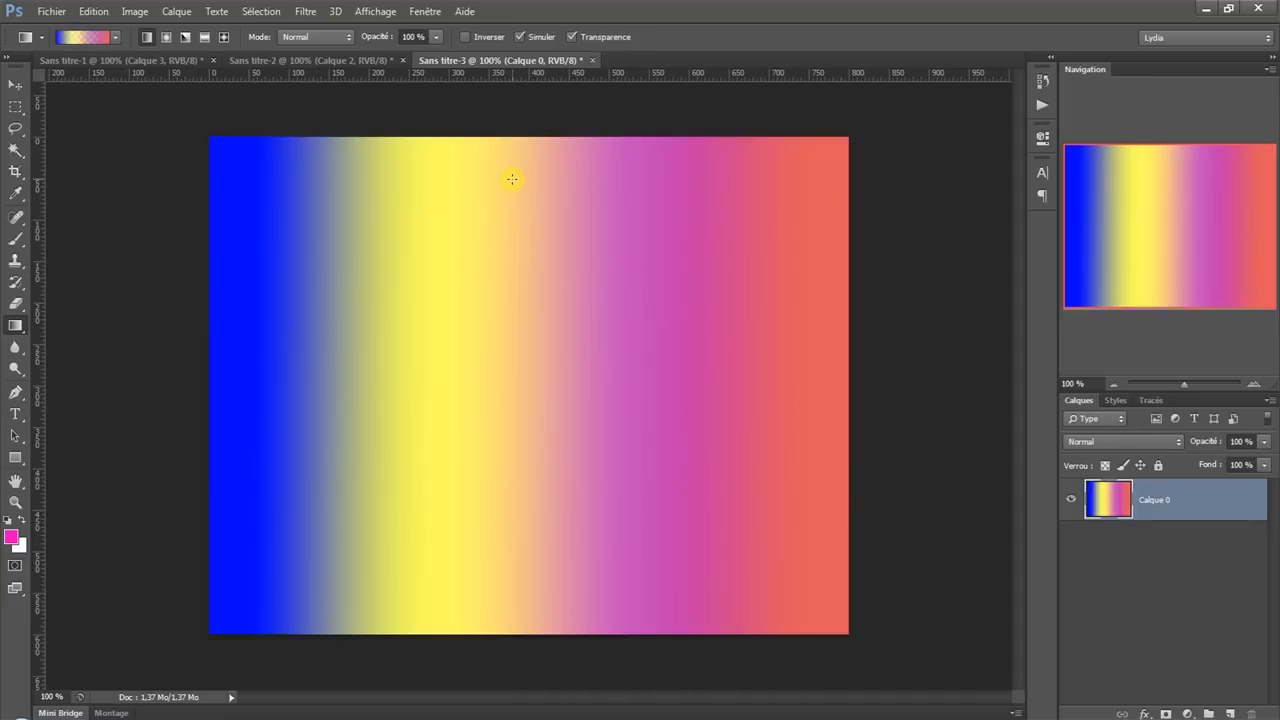
{"action": "left_click_drag", "start_coordinate": [512, 179], "coordinate": [521, 384]}
{"action": "left_click_drag", "start_coordinate": [443, 486], "coordinate": [515, 391]}
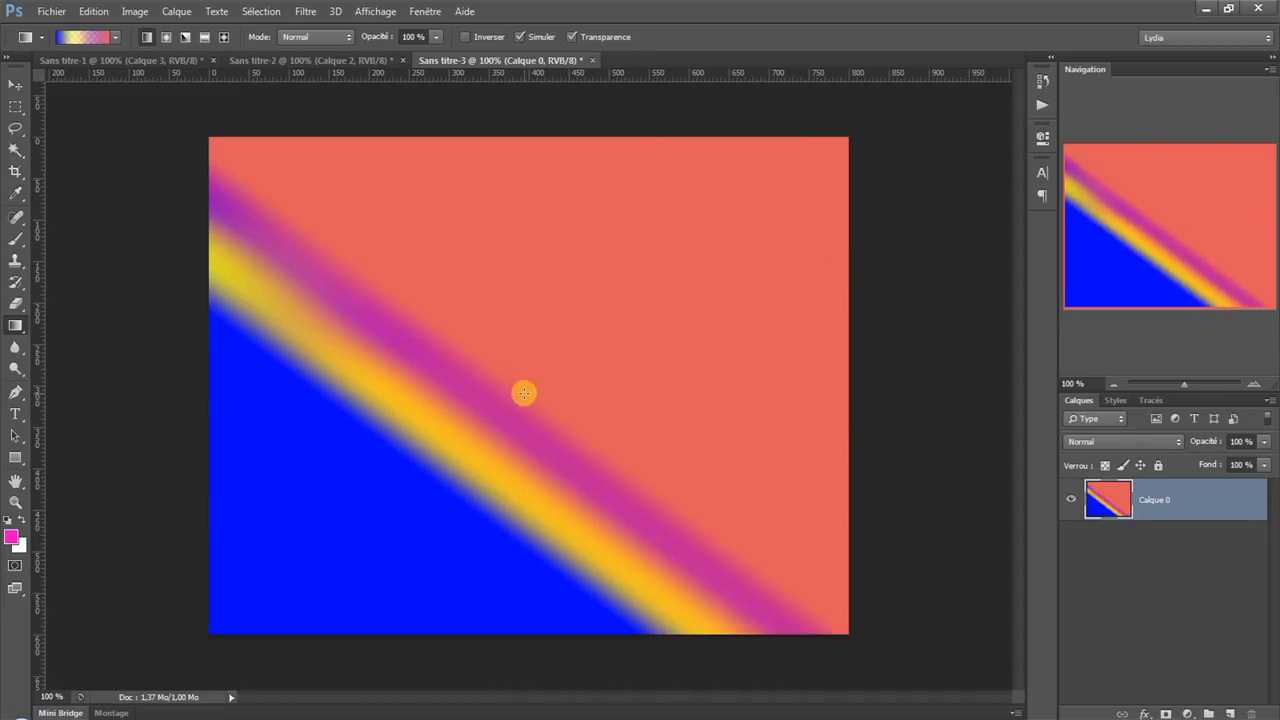
{"action": "left_click_drag", "start_coordinate": [673, 271], "coordinate": [434, 368]}
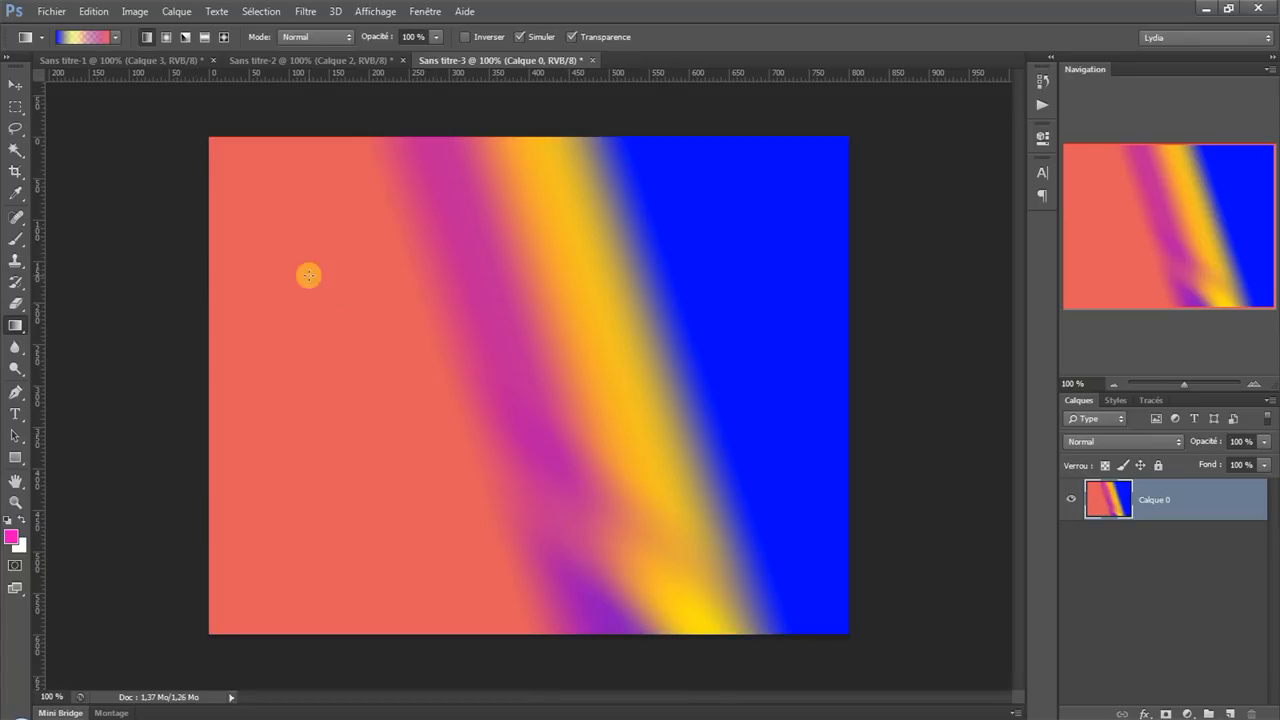
{"action": "left_click_drag", "start_coordinate": [309, 275], "coordinate": [458, 462]}
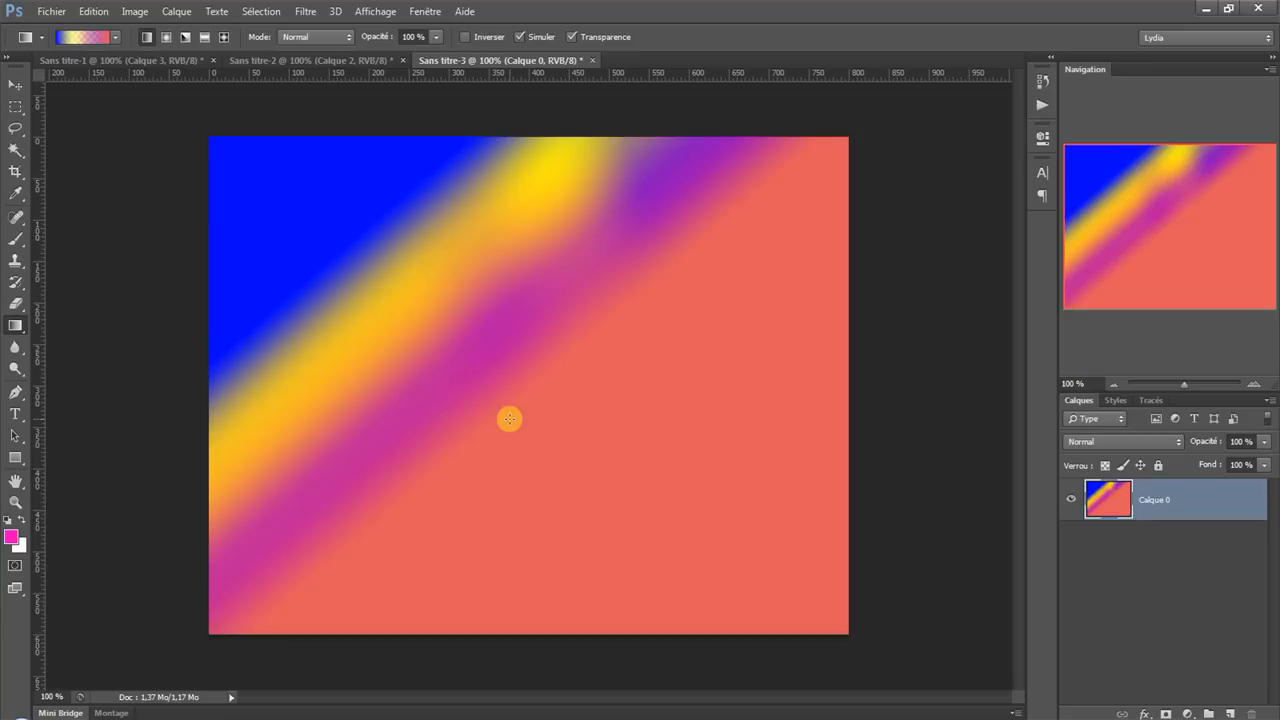
Reopen the Gradient Editor for the current gradient and change its type to Bruit.
{"action": "left_click", "coordinate": [88, 12]}
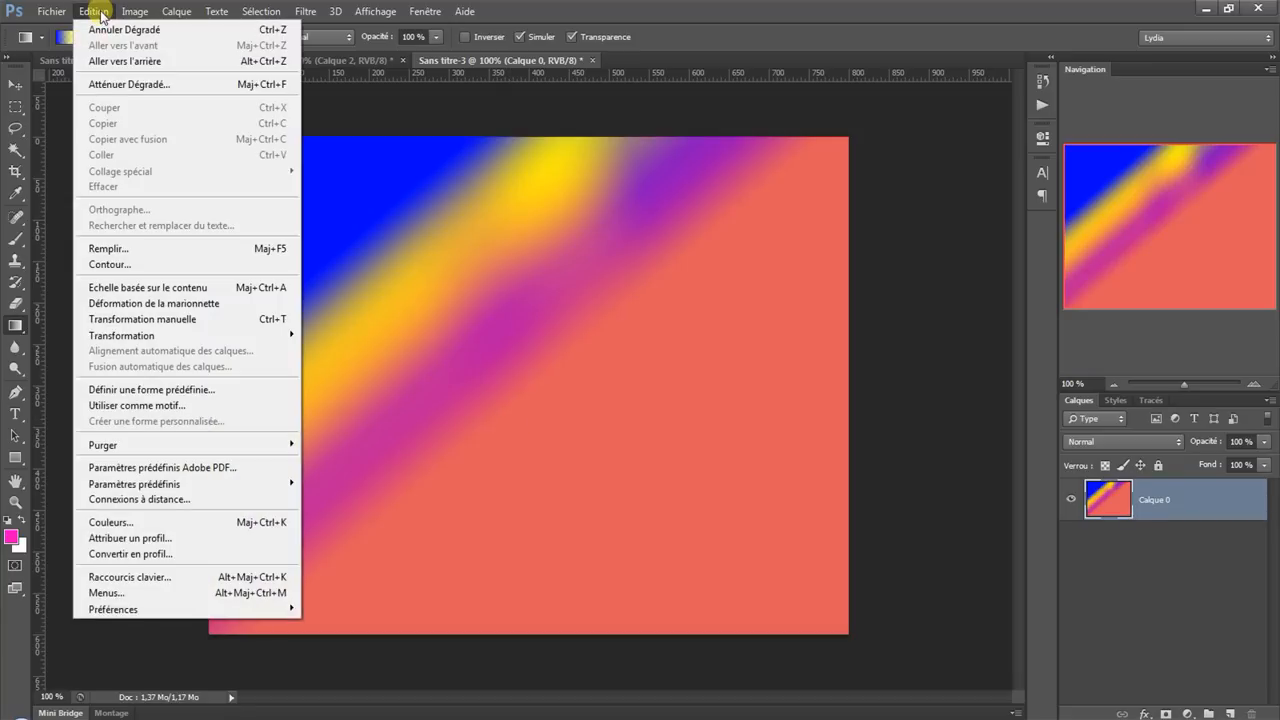
{"action": "left_click", "coordinate": [100, 16]}
{"action": "left_click", "coordinate": [90, 37]}
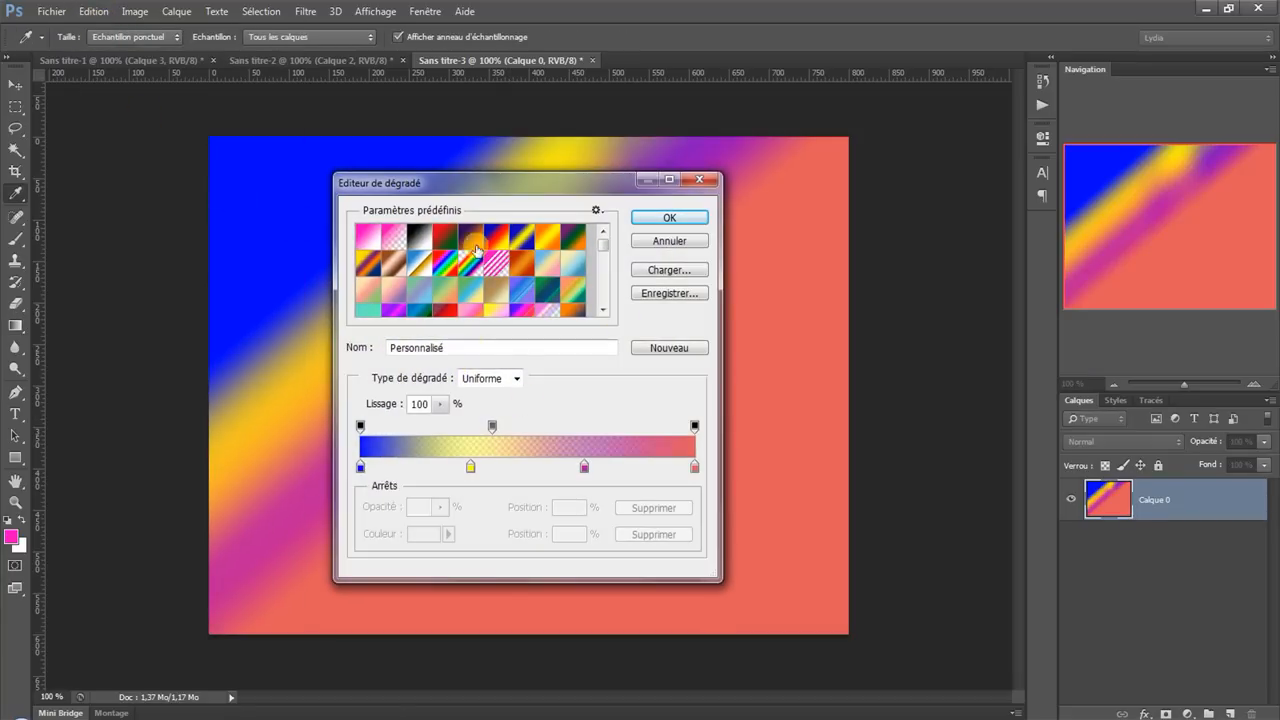
{"action": "left_click", "coordinate": [492, 381]}
{"action": "left_click", "coordinate": [484, 406]}
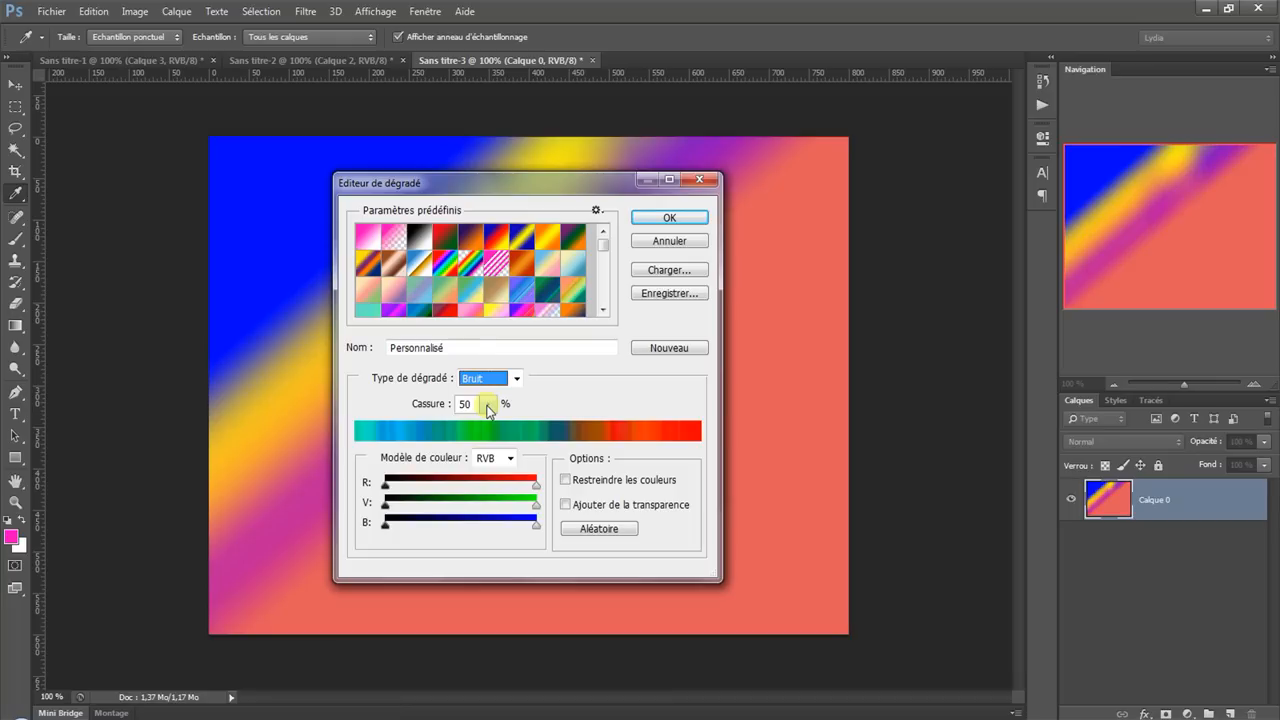
Try Cassure values of 0% and 100% on the noise gradient and settle on 60%.
{"action": "left_click_drag", "start_coordinate": [489, 409], "coordinate": [434, 428]}
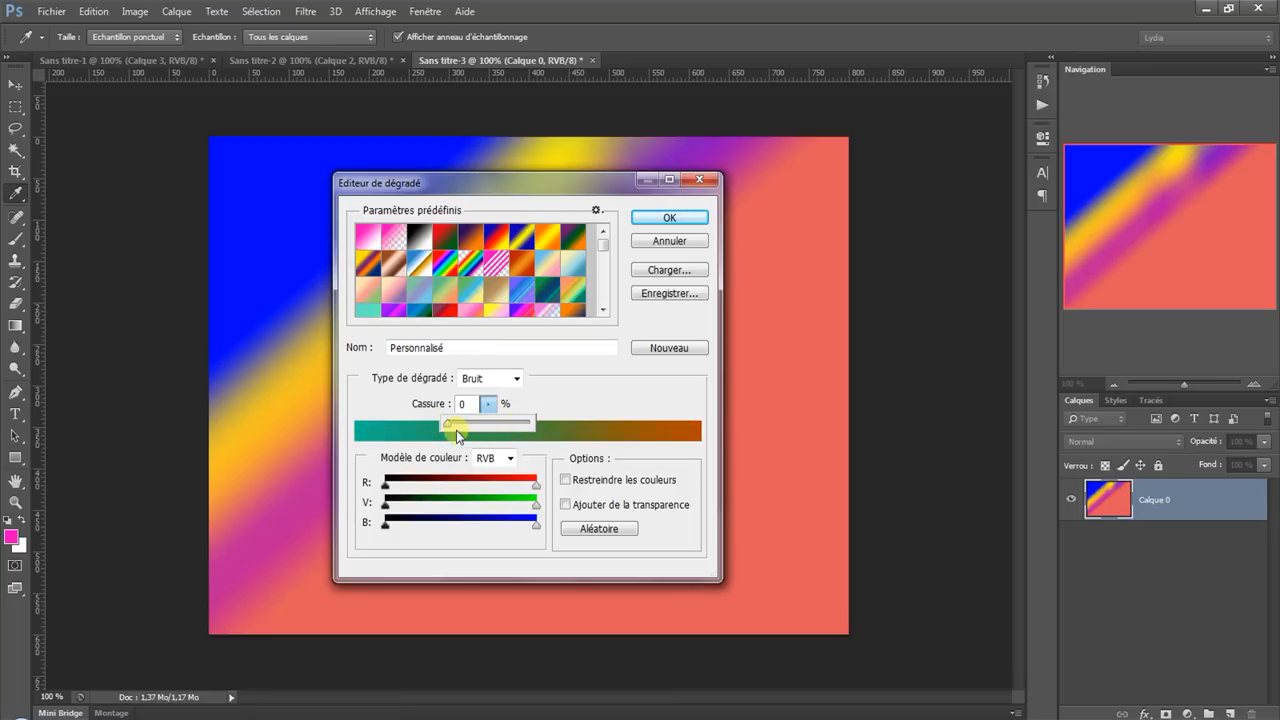
{"action": "left_click_drag", "start_coordinate": [449, 425], "coordinate": [537, 428]}
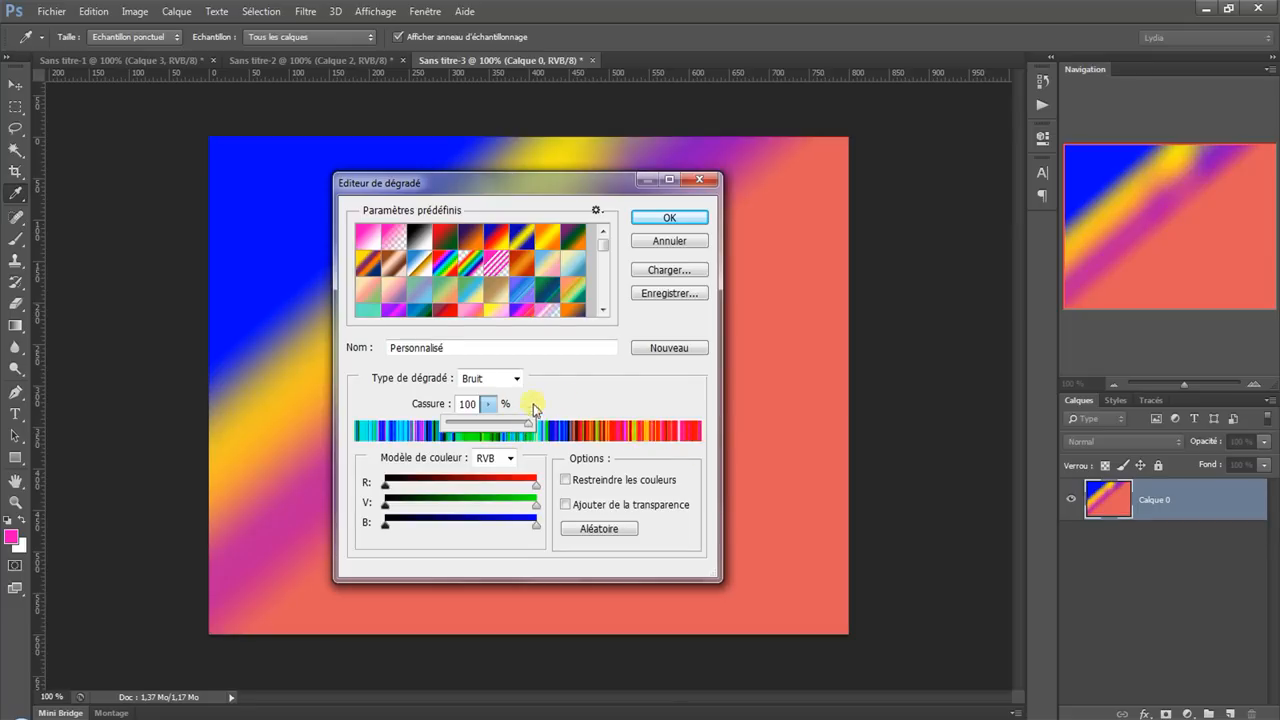
{"action": "left_click_drag", "start_coordinate": [528, 425], "coordinate": [495, 428]}
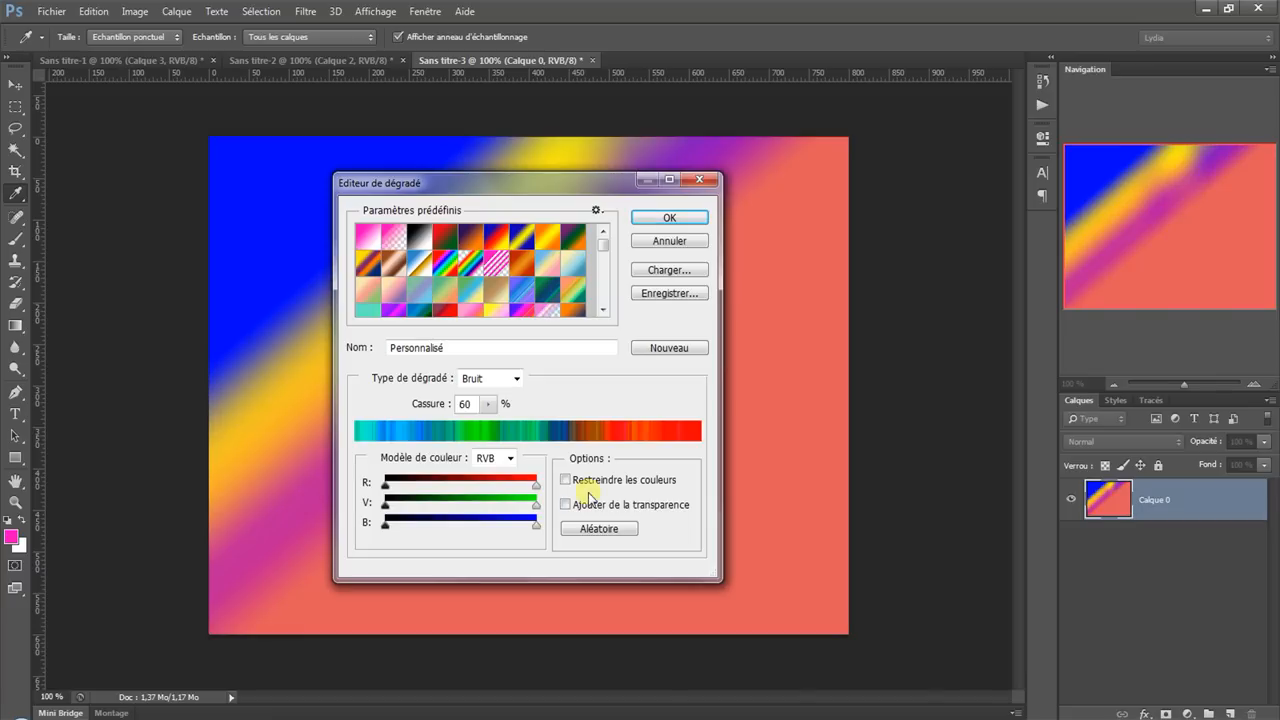
Try the red range limit in RVB and the hue limit in TSL, and return the colour model to RVB.
{"action": "left_click", "coordinate": [492, 460]}
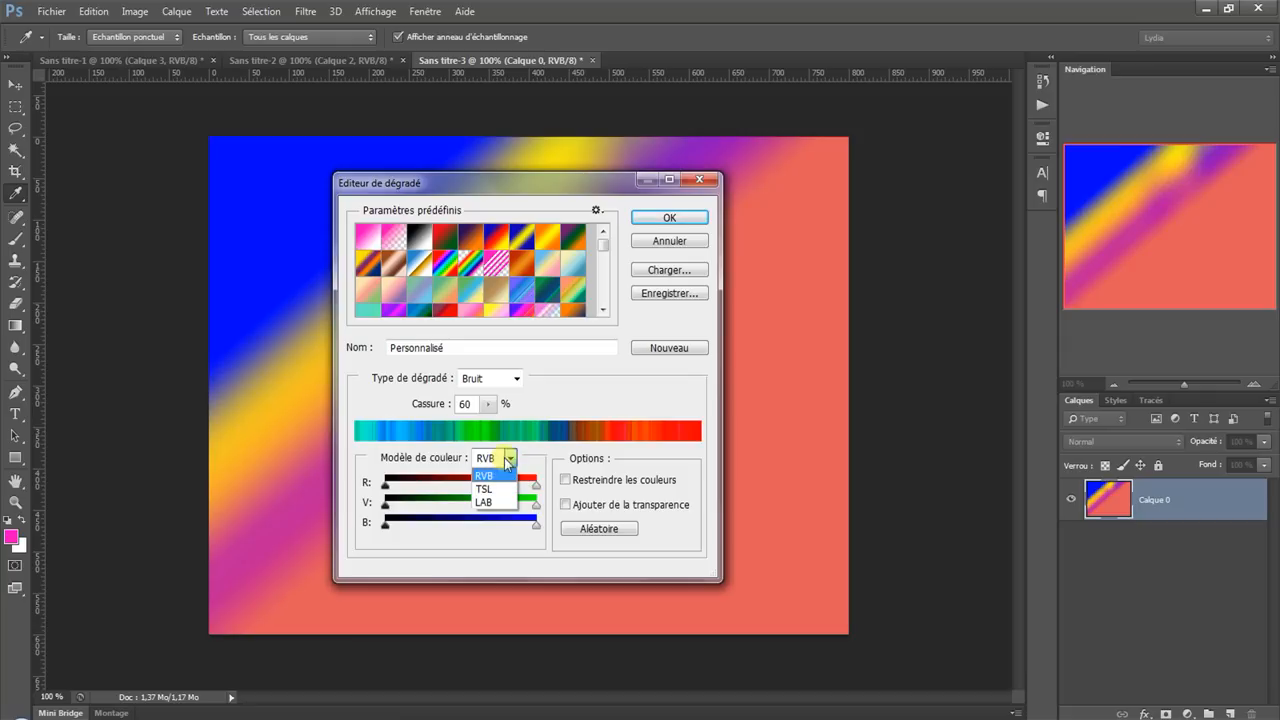
{"action": "left_click", "coordinate": [499, 476]}
{"action": "mouse_move", "coordinate": [536, 490]}
{"action": "left_mouse_down"}
{"action": "mouse_move", "coordinate": [457, 486]}
{"action": "mouse_move", "coordinate": [524, 484]}
{"action": "mouse_move", "coordinate": [529, 506]}
{"action": "mouse_move", "coordinate": [514, 503]}
{"action": "mouse_move", "coordinate": [536, 505]}
{"action": "left_mouse_up"}
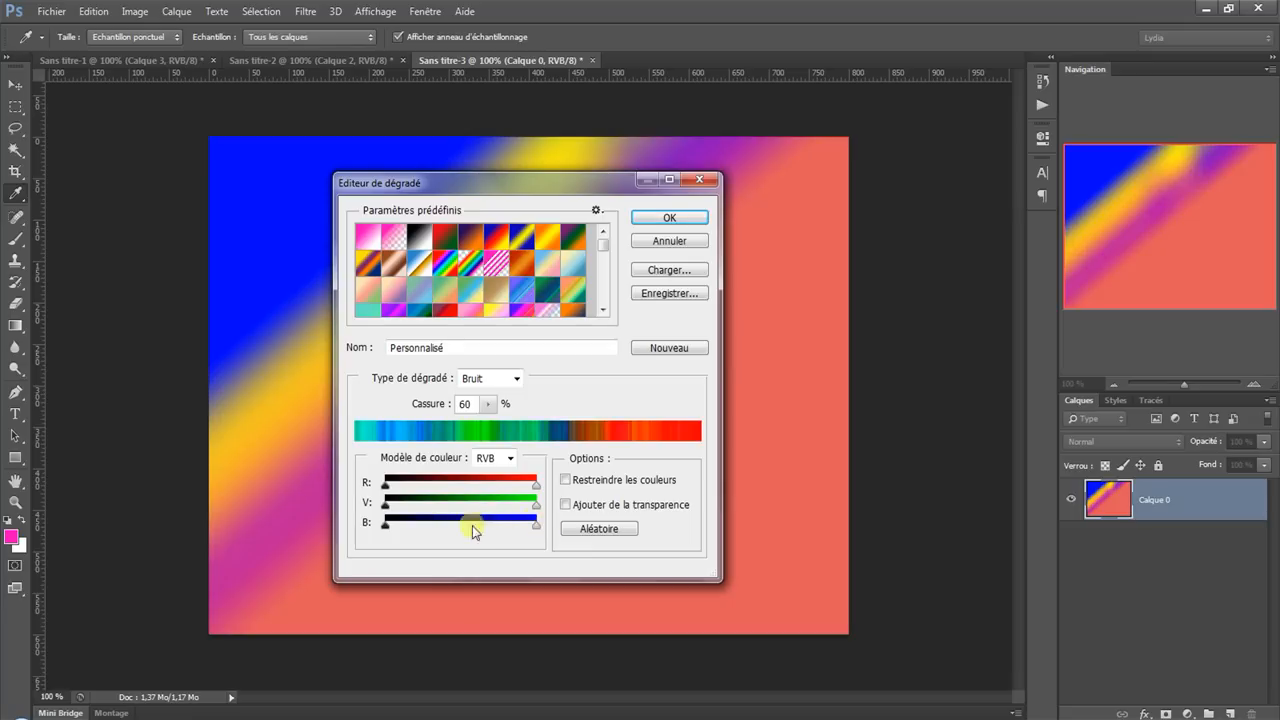
{"action": "mouse_move", "coordinate": [385, 481]}
{"action": "left_mouse_down"}
{"action": "mouse_move", "coordinate": [423, 490]}
{"action": "mouse_move", "coordinate": [386, 486]}
{"action": "left_mouse_up"}
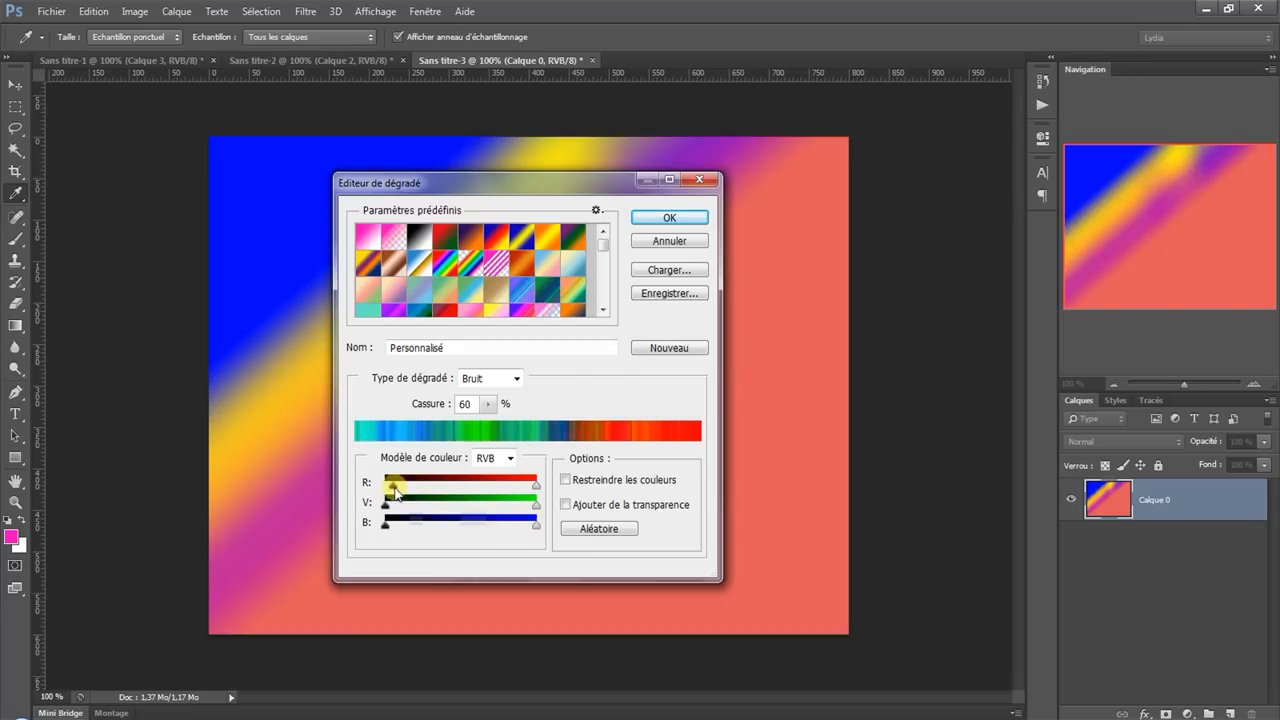
{"action": "left_click", "coordinate": [505, 458]}
{"action": "left_click", "coordinate": [484, 489]}
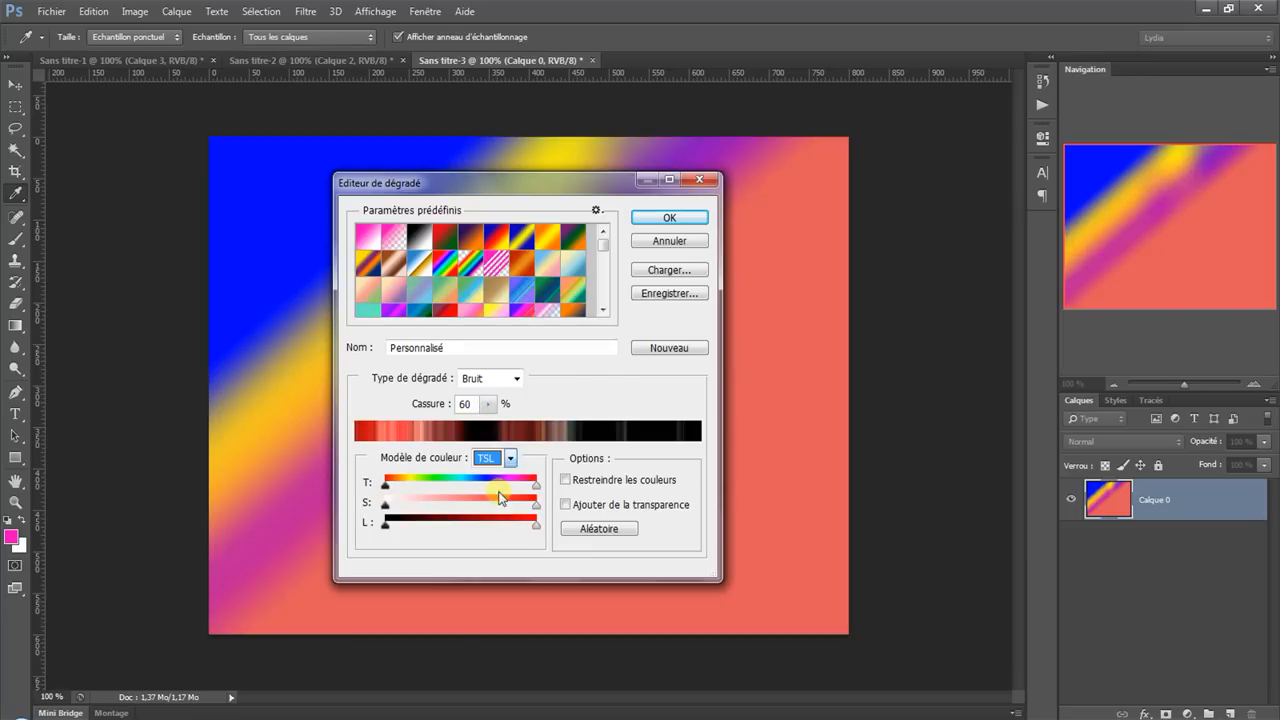
{"action": "mouse_move", "coordinate": [386, 486]}
{"action": "left_mouse_down"}
{"action": "mouse_move", "coordinate": [452, 489]}
{"action": "mouse_move", "coordinate": [386, 488]}
{"action": "left_mouse_up"}
{"action": "left_click", "coordinate": [492, 458]}
{"action": "left_click", "coordinate": [487, 478]}
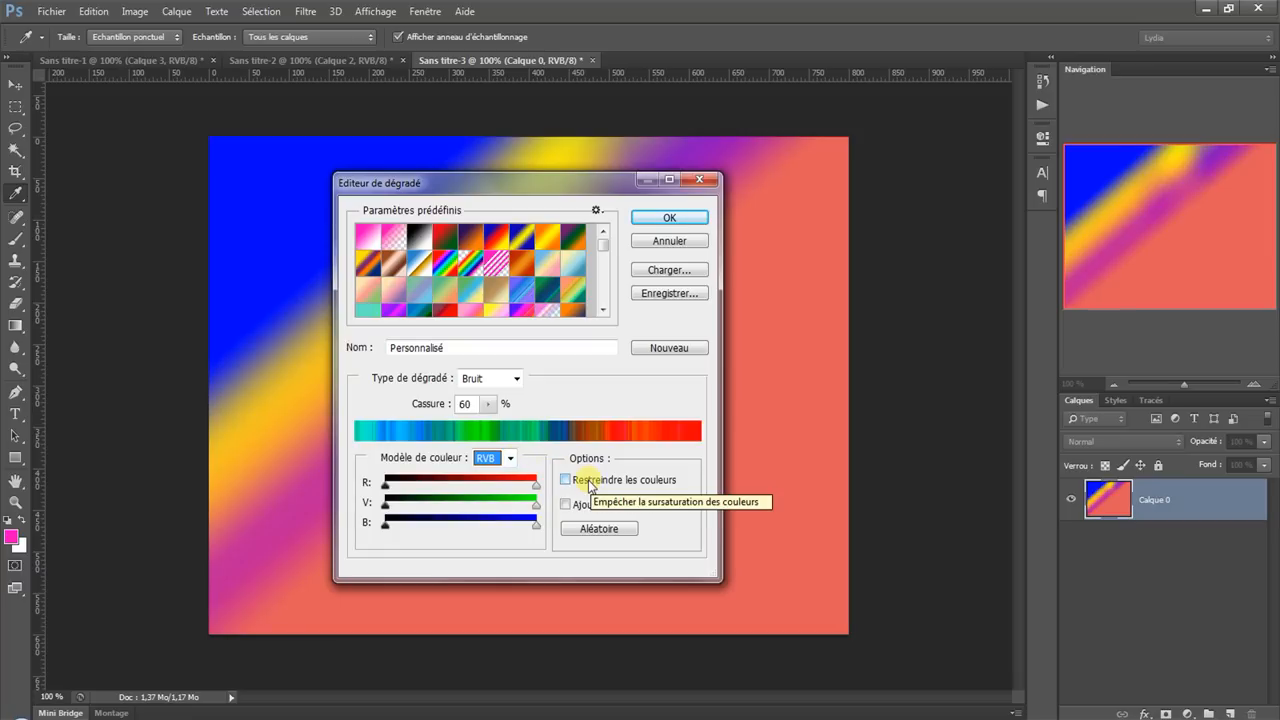
Try the Restreindre les couleurs and Ajouter de la transparence options on the noise gradient, leaving both disabled.
{"action": "left_click", "coordinate": [566, 481]}
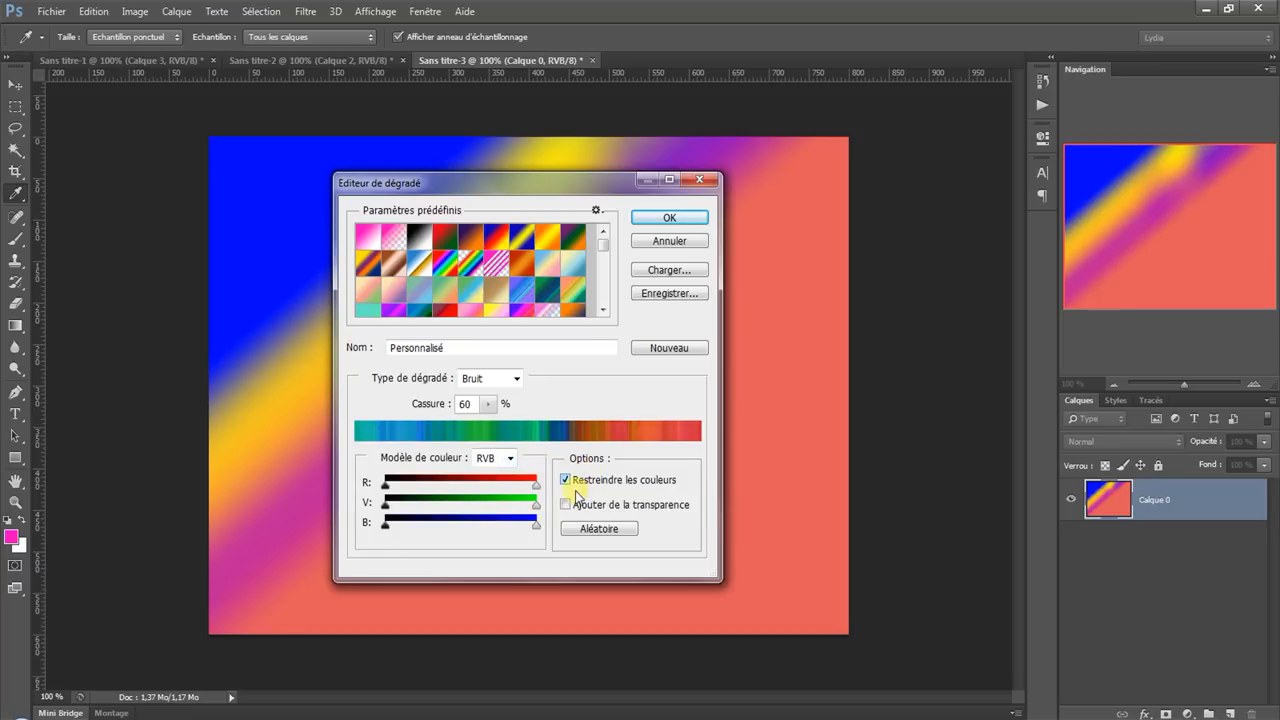
{"action": "left_click", "coordinate": [566, 481]}
{"action": "left_click", "coordinate": [566, 481]}
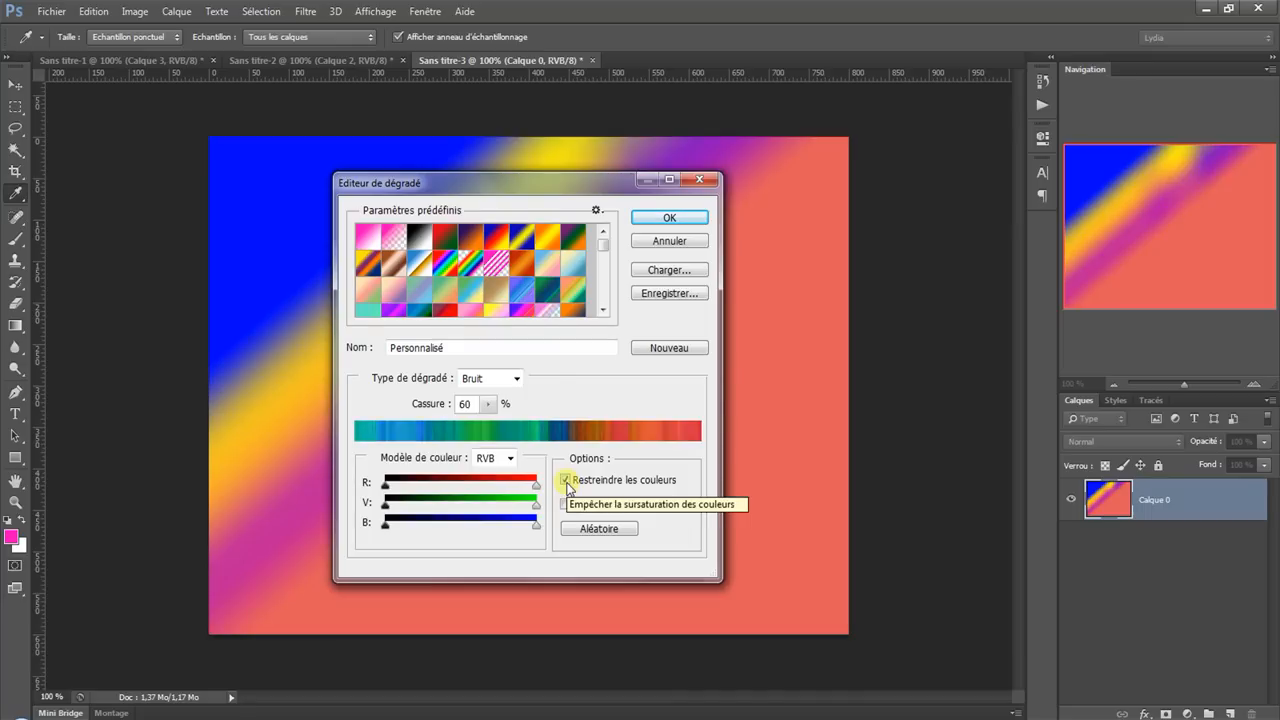
{"action": "left_click", "coordinate": [566, 481]}
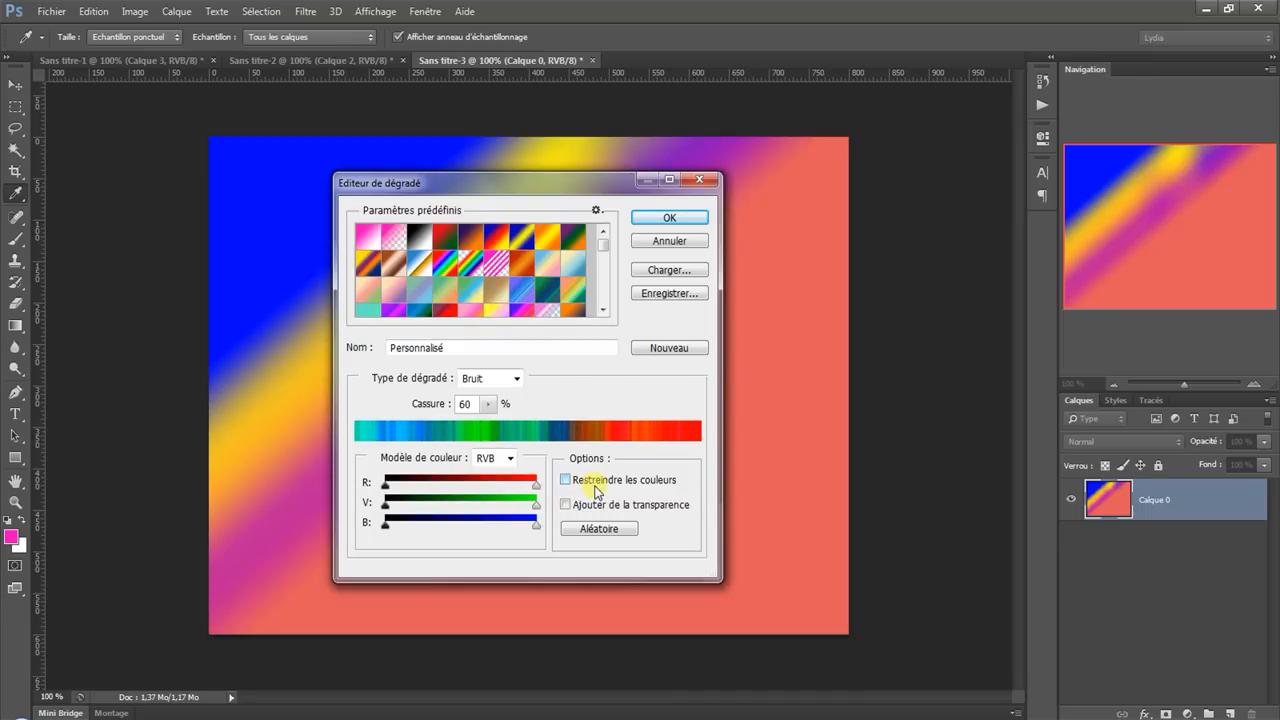
{"action": "left_click", "coordinate": [595, 508]}
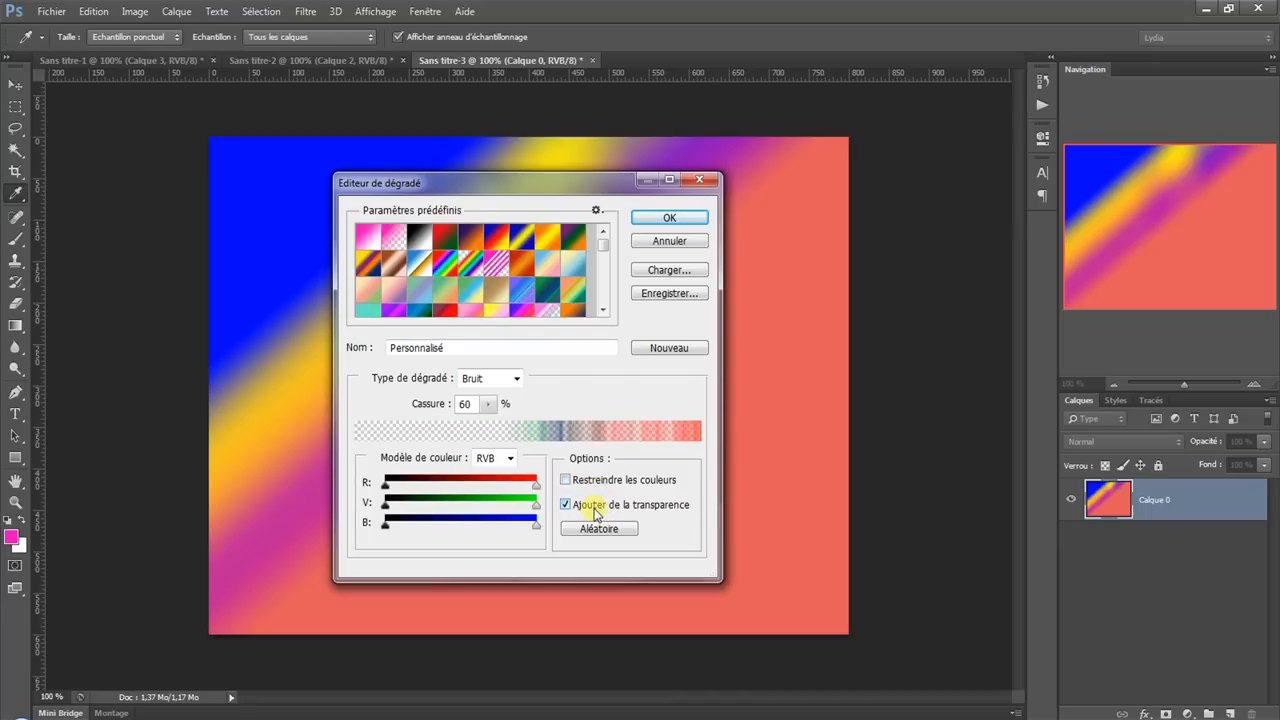
{"action": "left_click", "coordinate": [595, 508]}
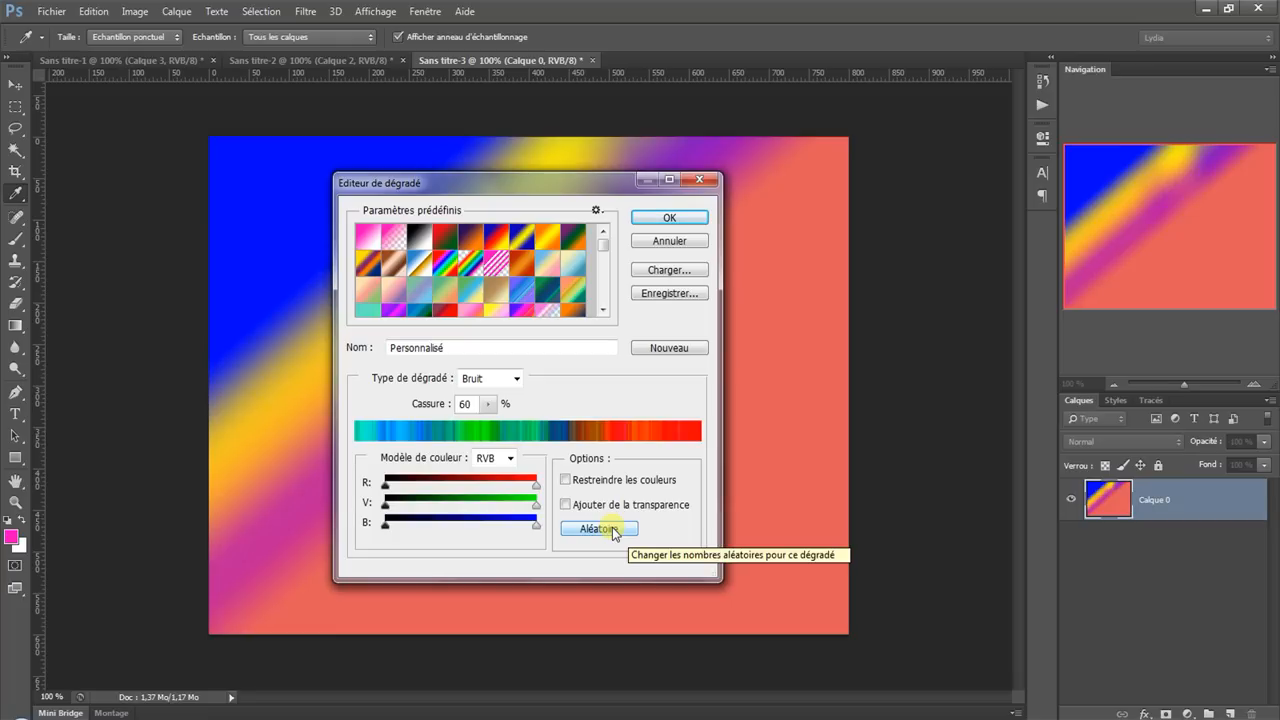
Randomize the noise gradient's colours repeatedly to generate a new Aléatoire variation.
{"action": "left_click", "coordinate": [613, 530]}
{"action": "left_click", "coordinate": [613, 530]}
{"action": "left_click", "coordinate": [613, 530]}
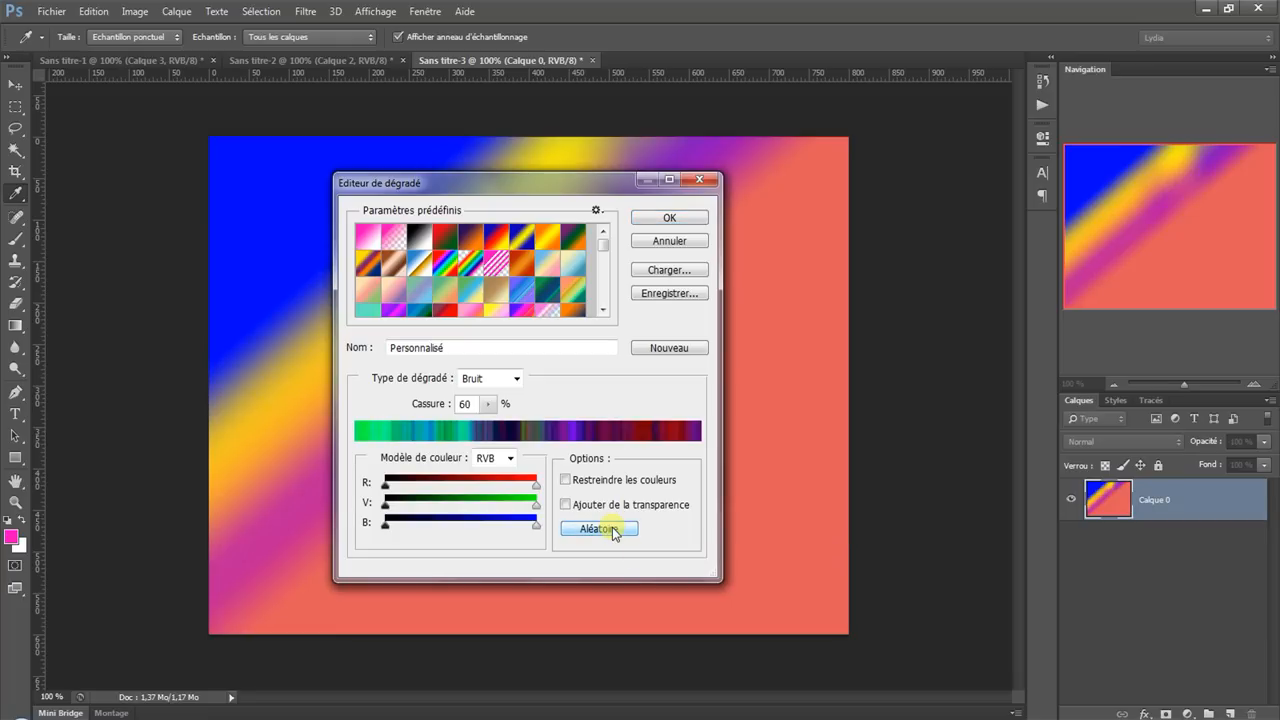
{"action": "left_click", "coordinate": [613, 530]}
{"action": "left_click", "coordinate": [613, 530]}
{"action": "left_click", "coordinate": [613, 530]}
{"action": "left_click", "coordinate": [613, 530]}
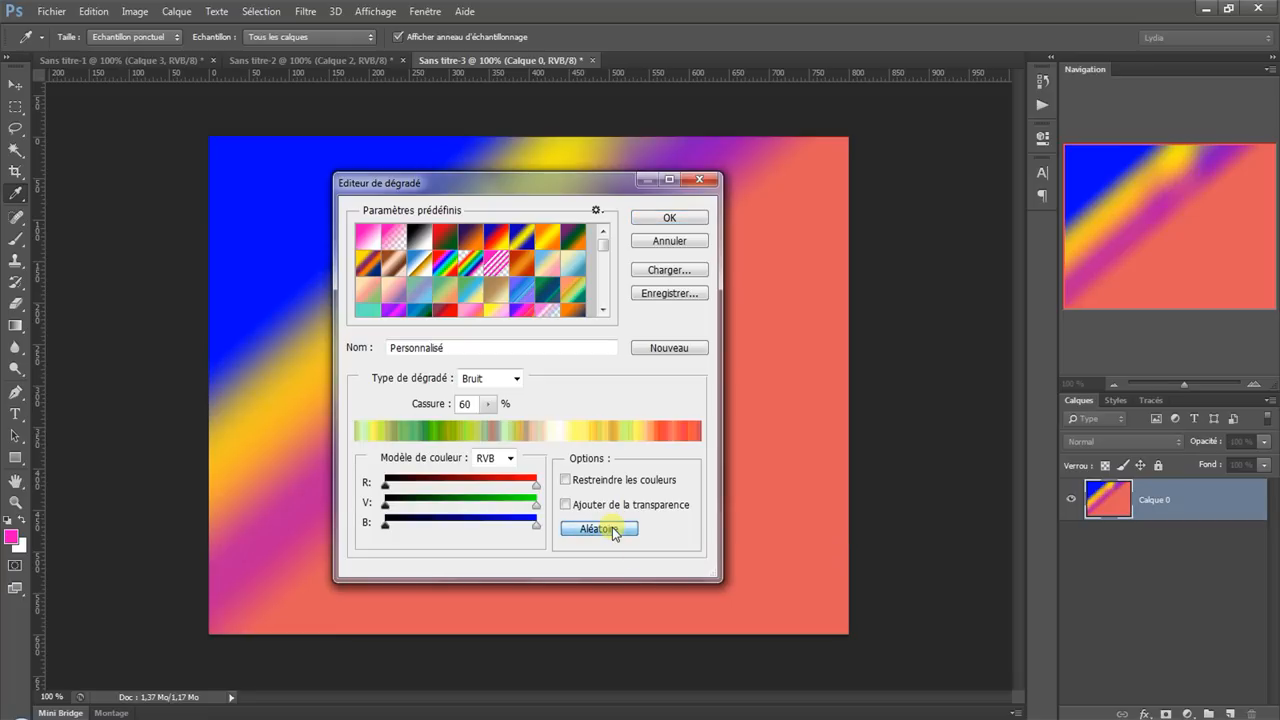
Accept the randomized noise gradient and apply it across the canvas horizontally, diagonally and nearly vertically.
{"action": "left_click", "coordinate": [613, 530]}
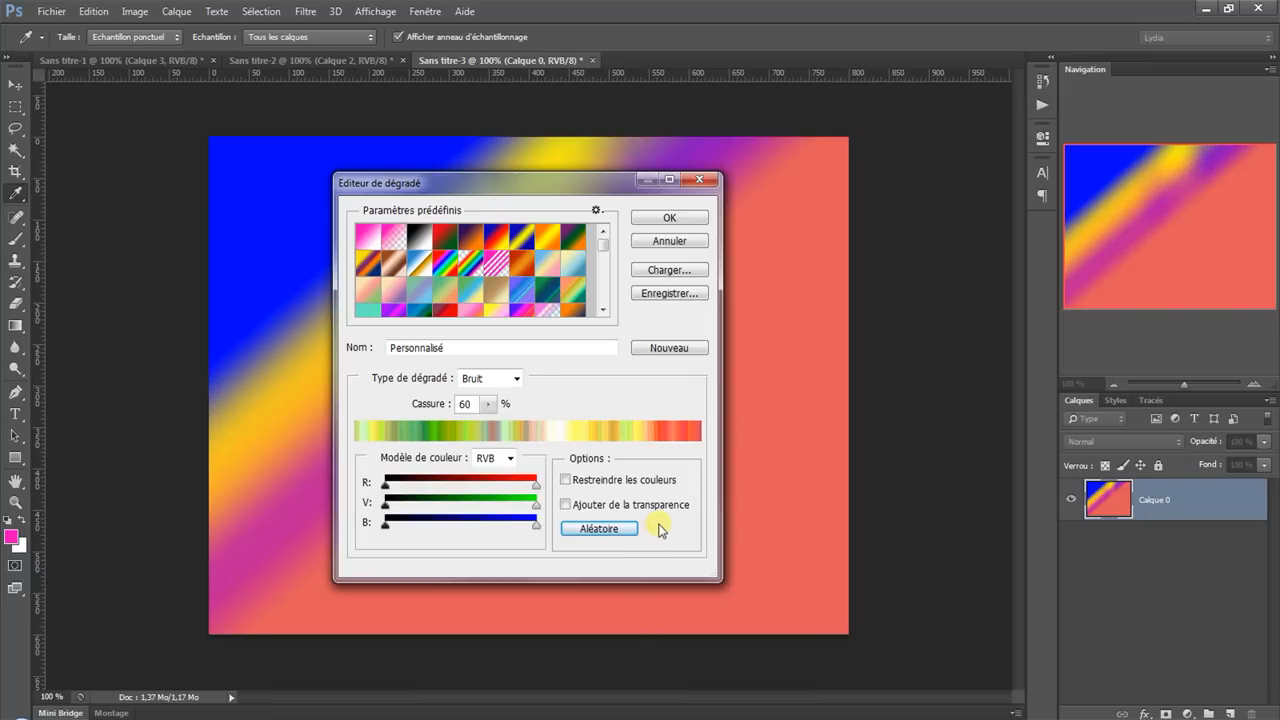
{"action": "left_click", "coordinate": [669, 217]}
{"action": "left_click_drag", "start_coordinate": [366, 388], "coordinate": [770, 400]}
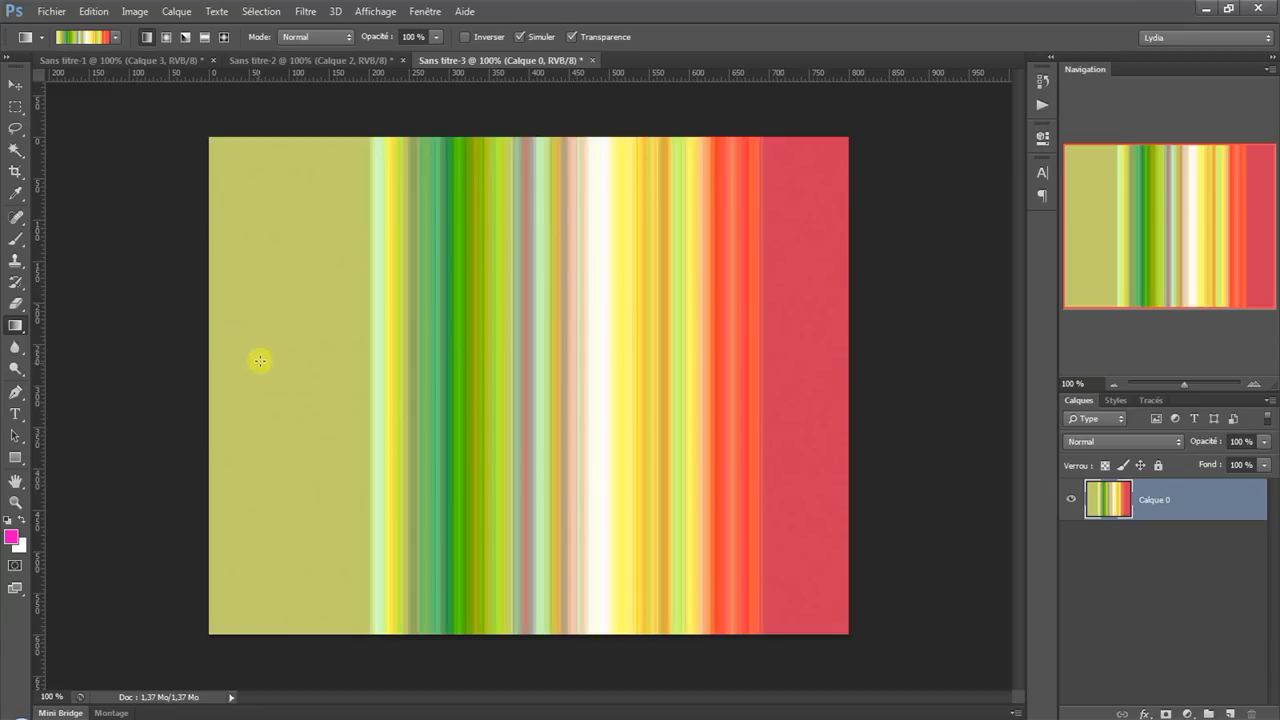
{"action": "left_click_drag", "start_coordinate": [258, 362], "coordinate": [460, 453]}
{"action": "left_click_drag", "start_coordinate": [560, 243], "coordinate": [575, 512]}
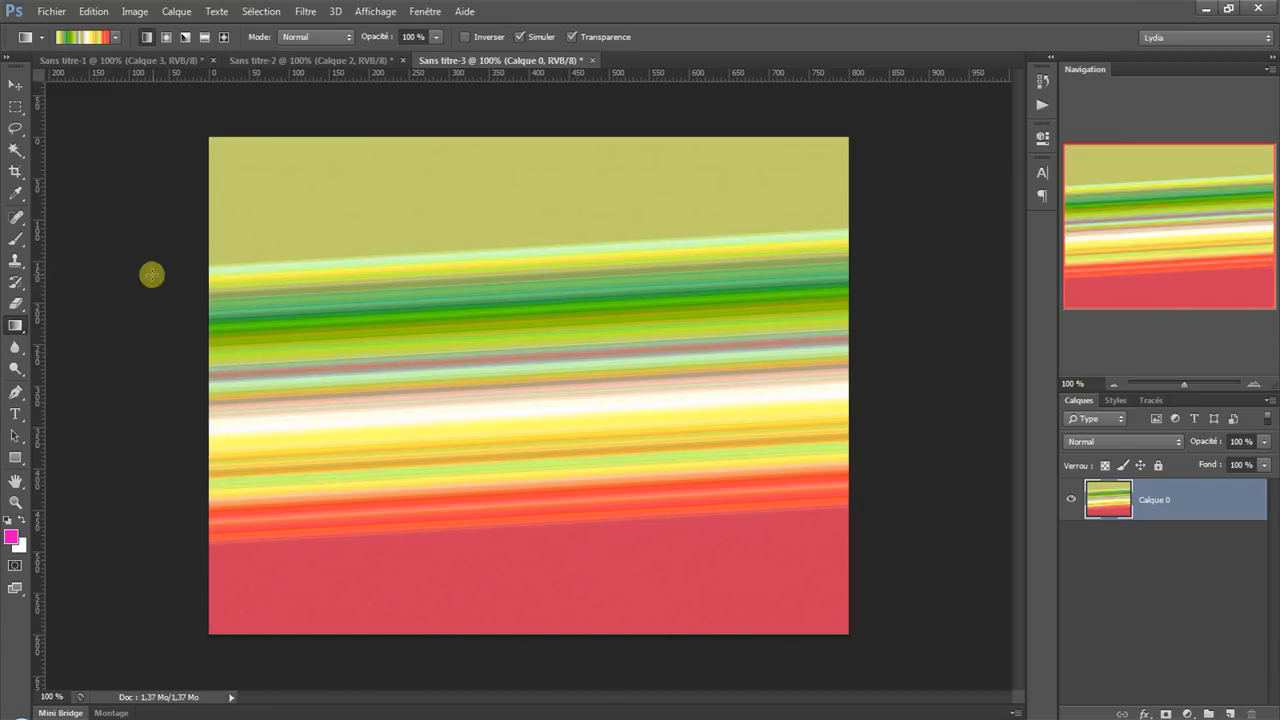
Choose the blue-to-coral gradient at the end of the presets and apply it to the canvas in several directions and lengths.
{"action": "left_click", "coordinate": [114, 38]}
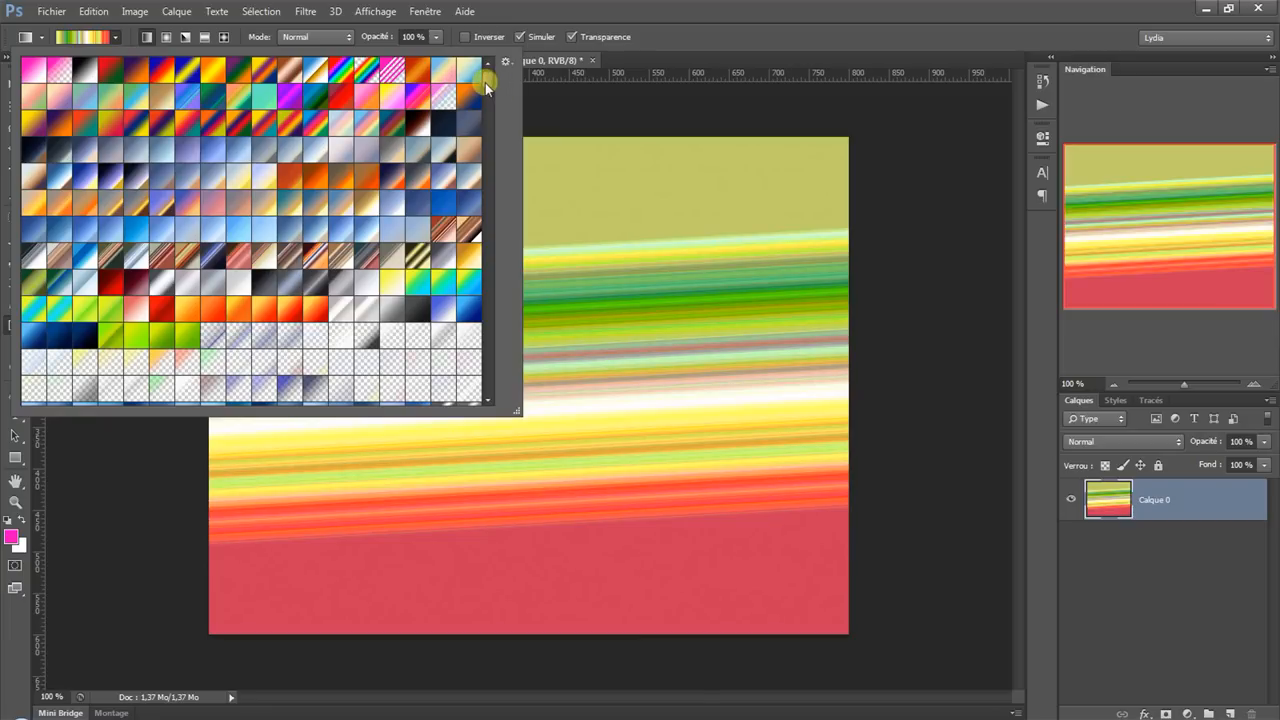
{"action": "left_click_drag", "start_coordinate": [485, 83], "coordinate": [494, 403]}
{"action": "left_click", "coordinate": [464, 390]}
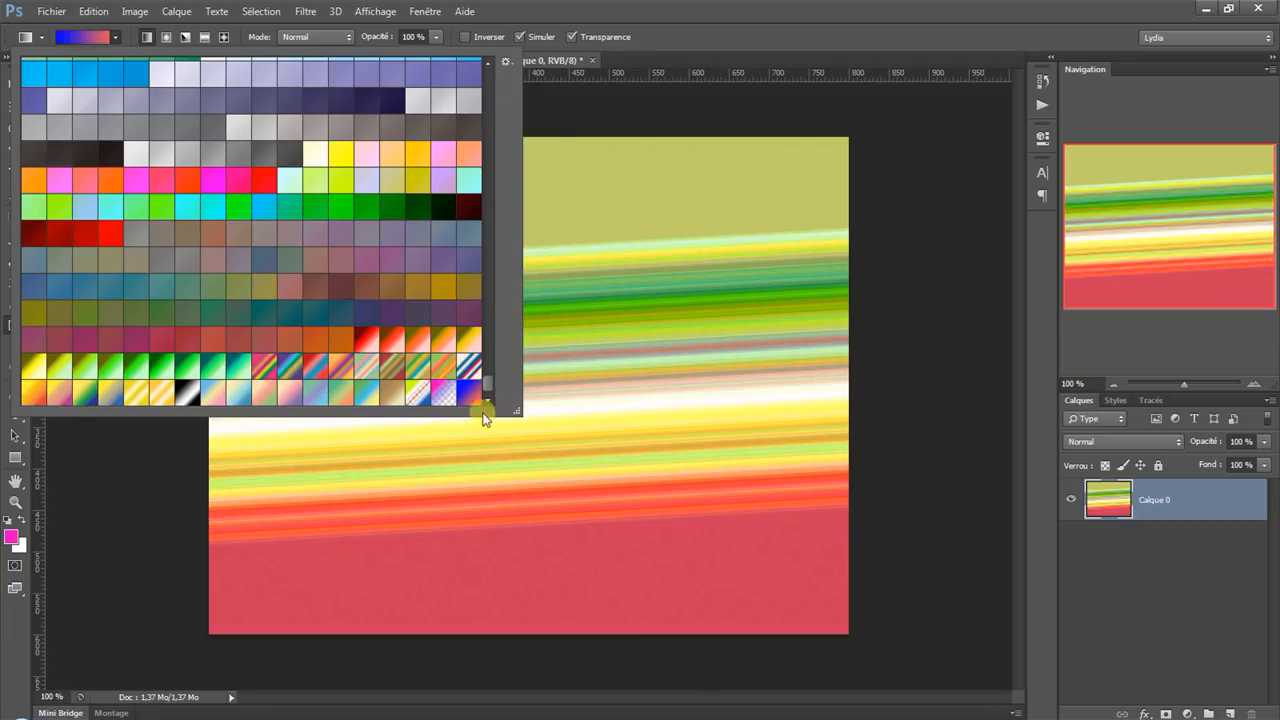
{"action": "left_click", "coordinate": [525, 480]}
{"action": "left_click_drag", "start_coordinate": [305, 370], "coordinate": [766, 395]}
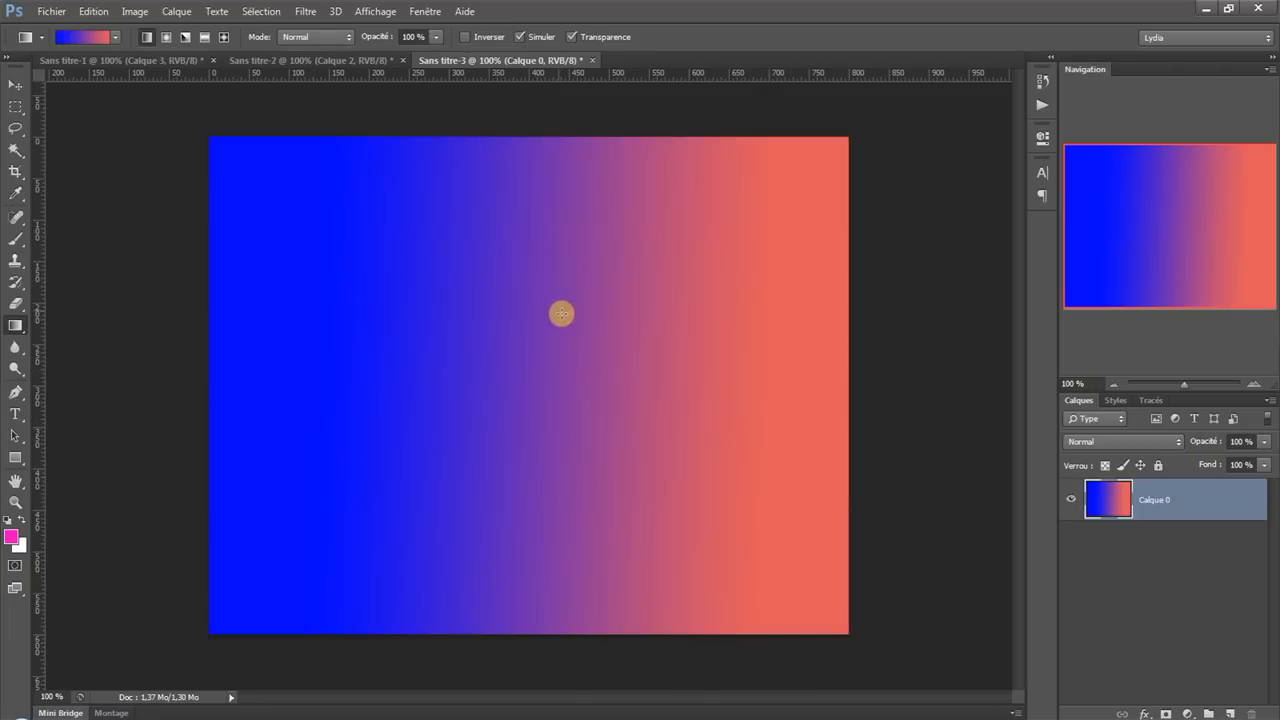
{"action": "left_click_drag", "start_coordinate": [561, 314], "coordinate": [571, 386]}
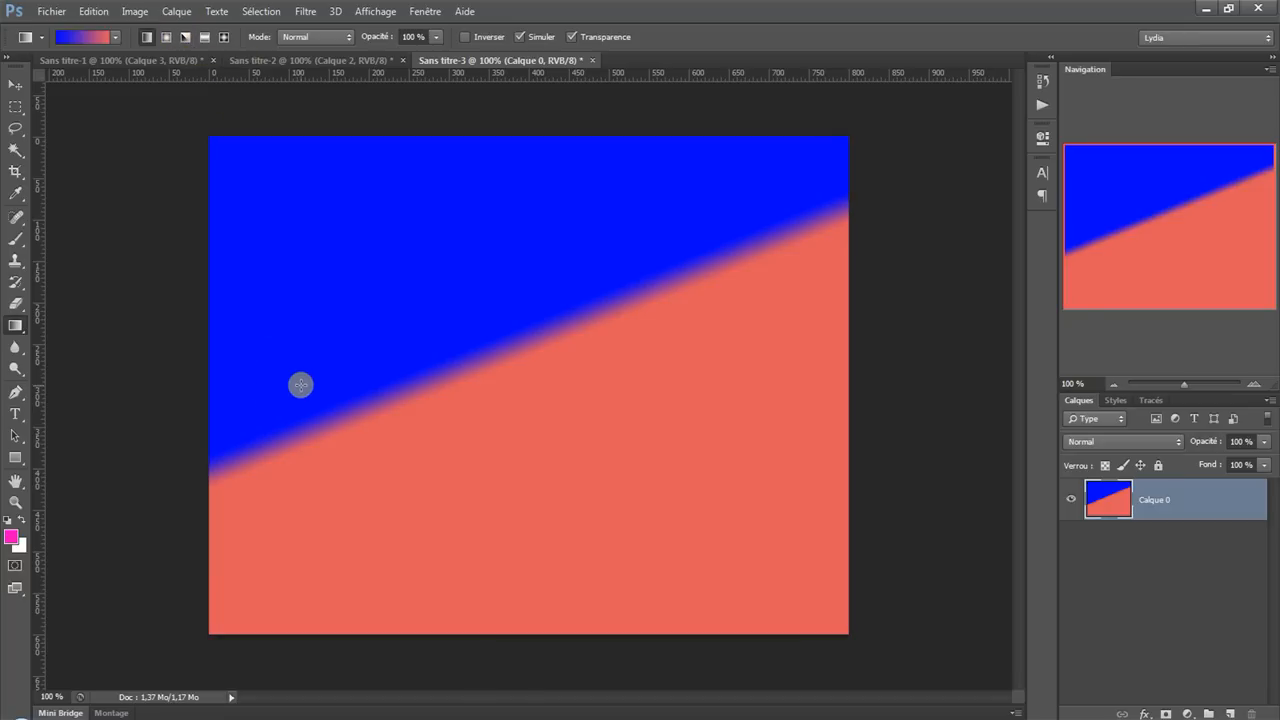
{"action": "left_click_drag", "start_coordinate": [300, 384], "coordinate": [760, 386]}
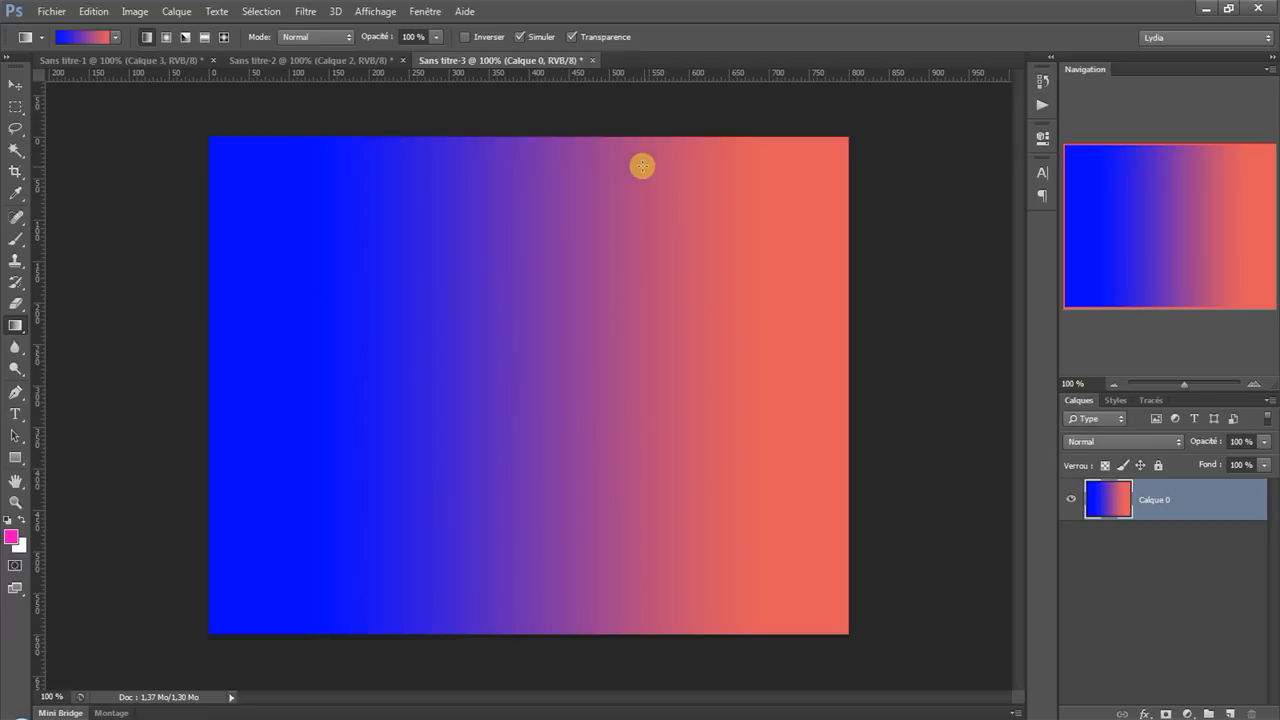
{"action": "left_click_drag", "start_coordinate": [521, 236], "coordinate": [538, 451]}
{"action": "left_click_drag", "start_coordinate": [473, 400], "coordinate": [694, 569]}
{"action": "left_click_drag", "start_coordinate": [301, 334], "coordinate": [300, 334]}
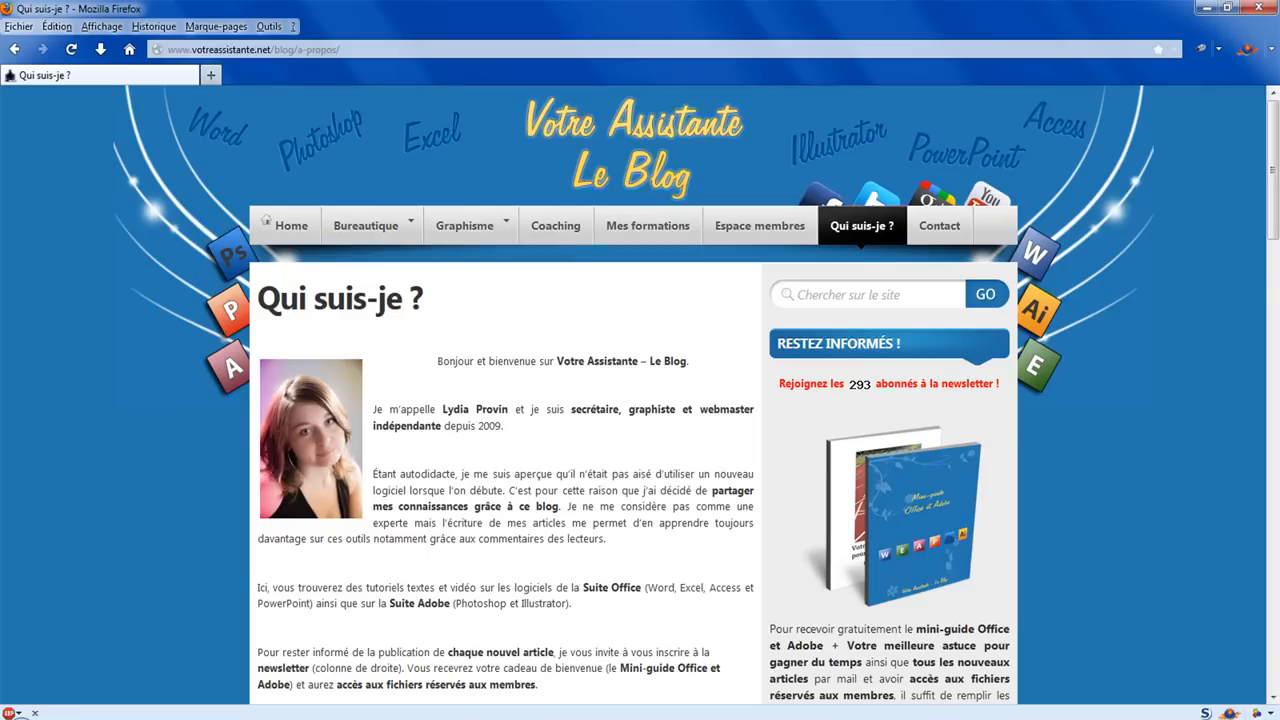
In Firefox, go through the newsletter form on the Qui suis-je ? page, from the empty Prénom and Email fields to Je m'abonne !
{"action": "scroll", "coordinate": [757, 400], "scroll_direction": "down", "scroll_amount": 3}
{"action": "left_click", "coordinate": [822, 378]}
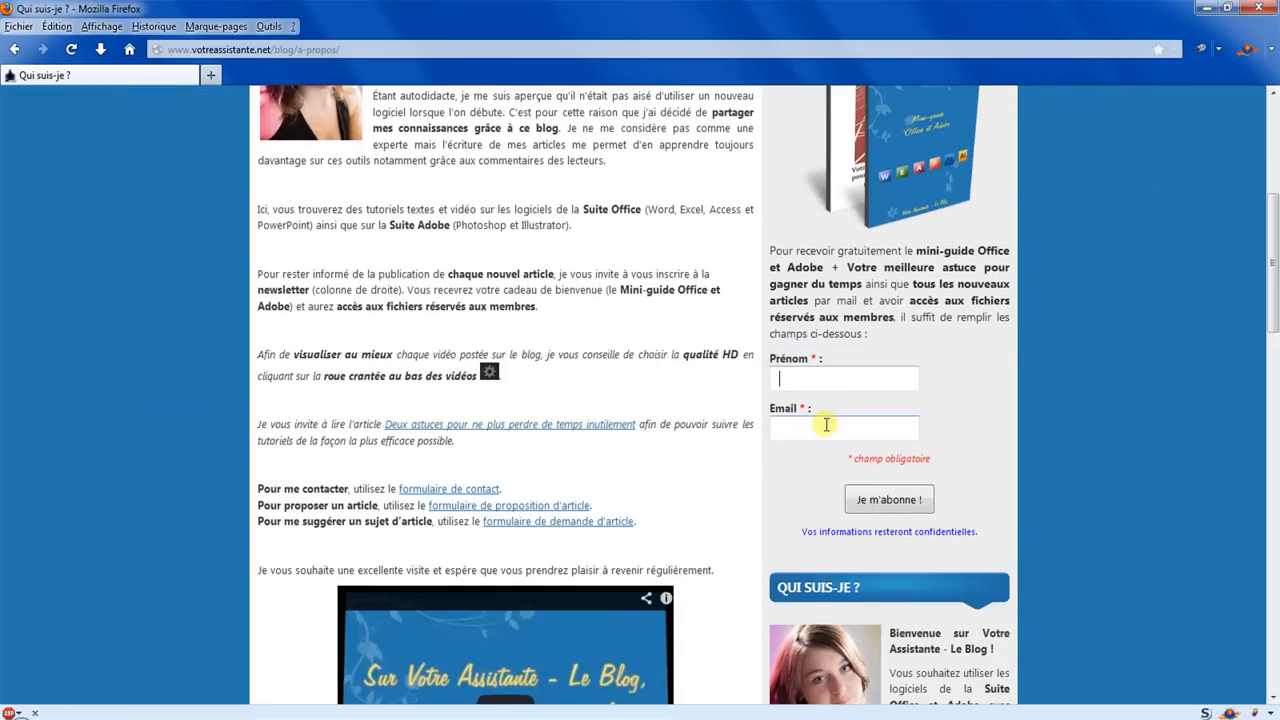
{"action": "left_click", "coordinate": [826, 424]}
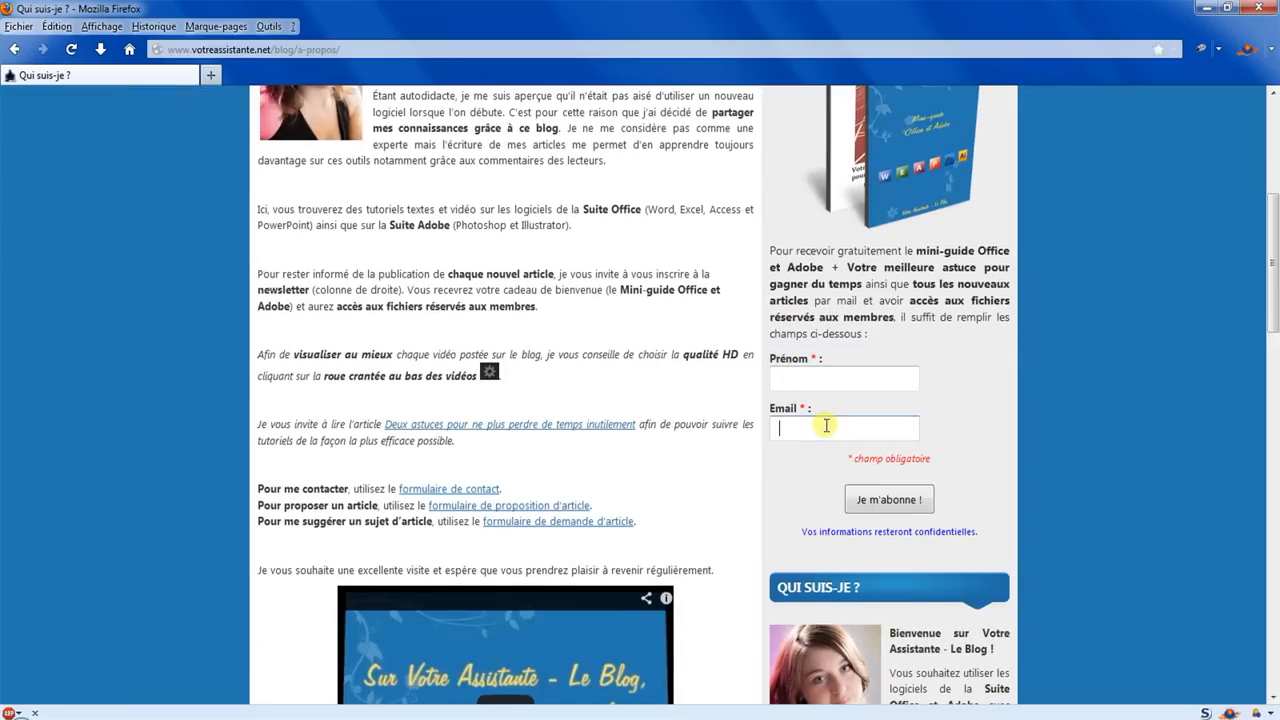
{"action": "left_click", "coordinate": [889, 500]}
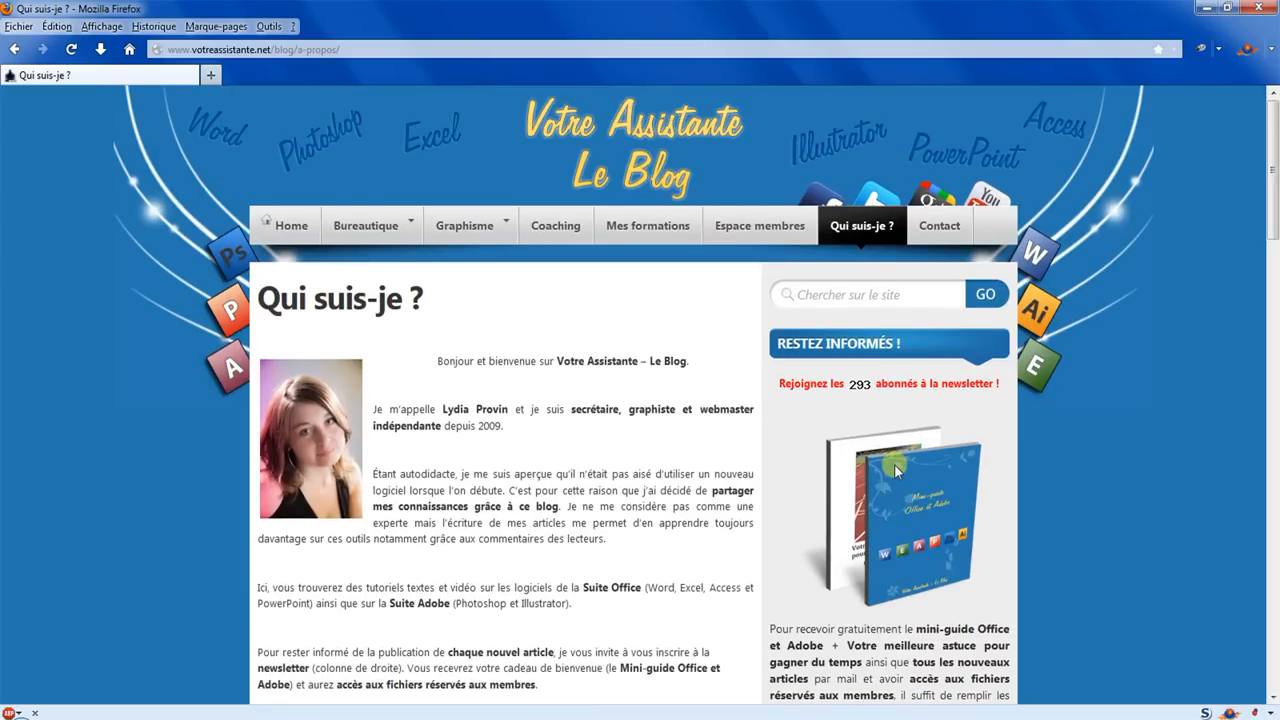